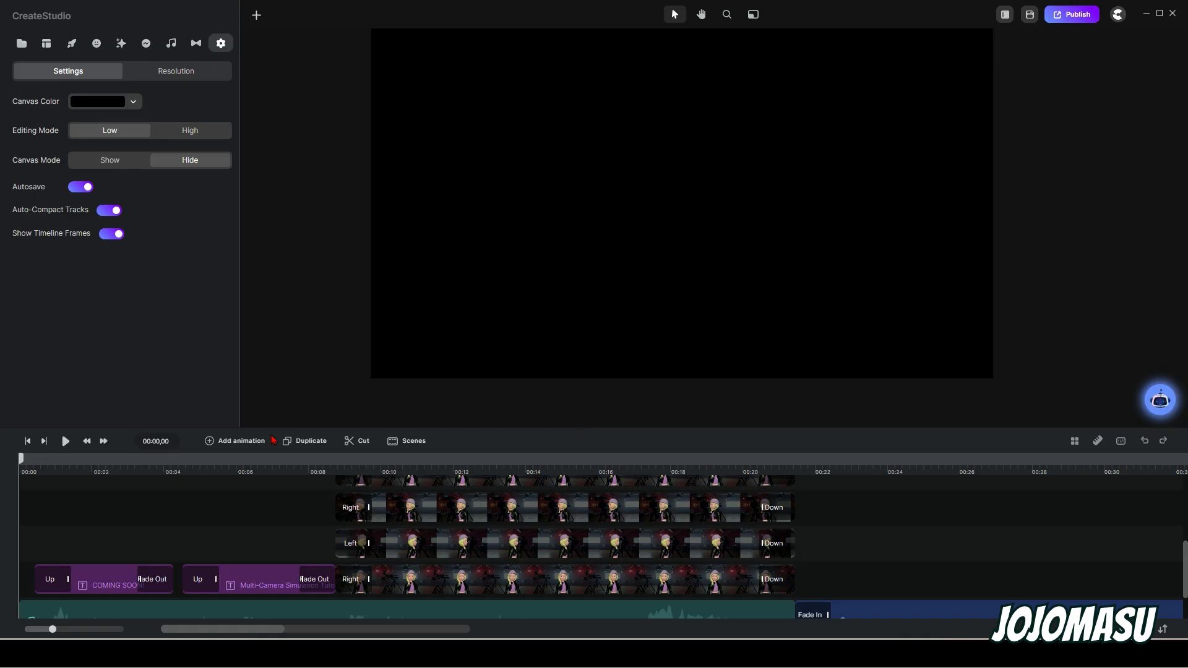
Step: Play back the project from the beginning to preview it and return the playhead to the start
left_click(64, 441)
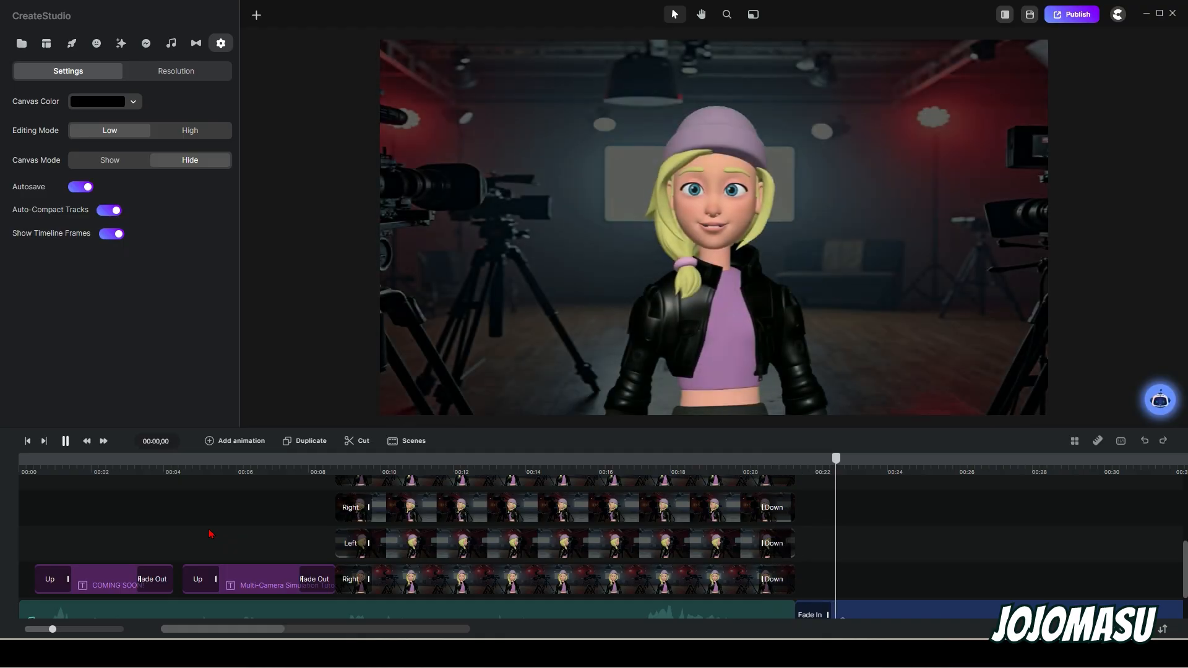
left_click(65, 441)
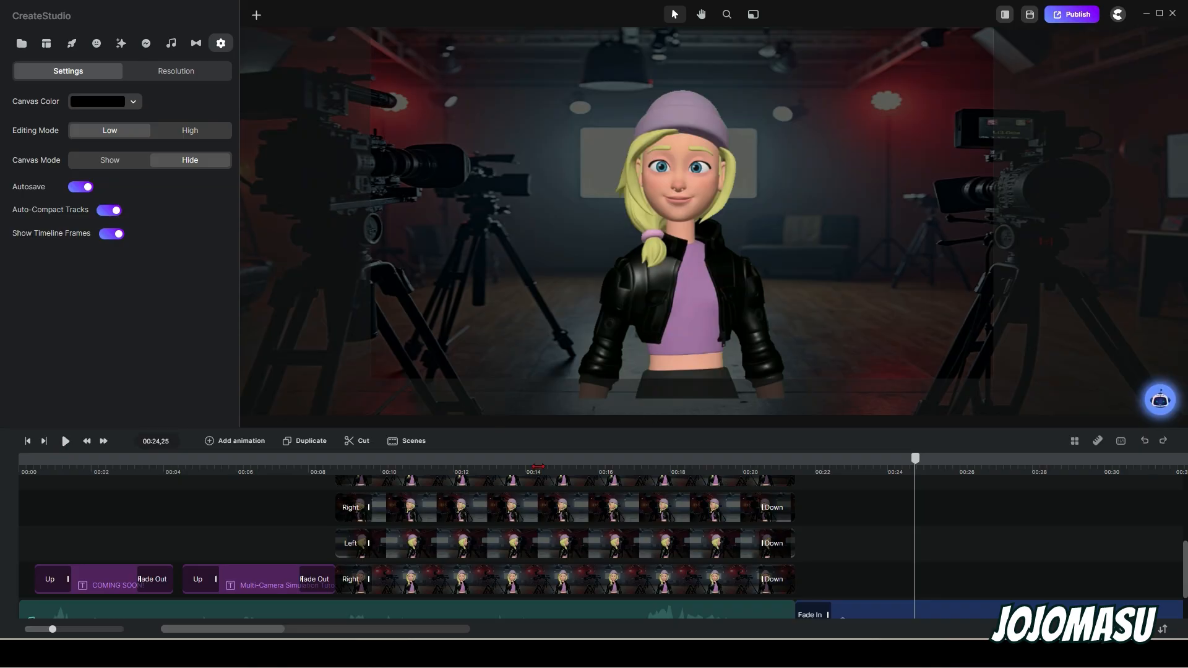
left_click_drag(916, 461, 22, 474)
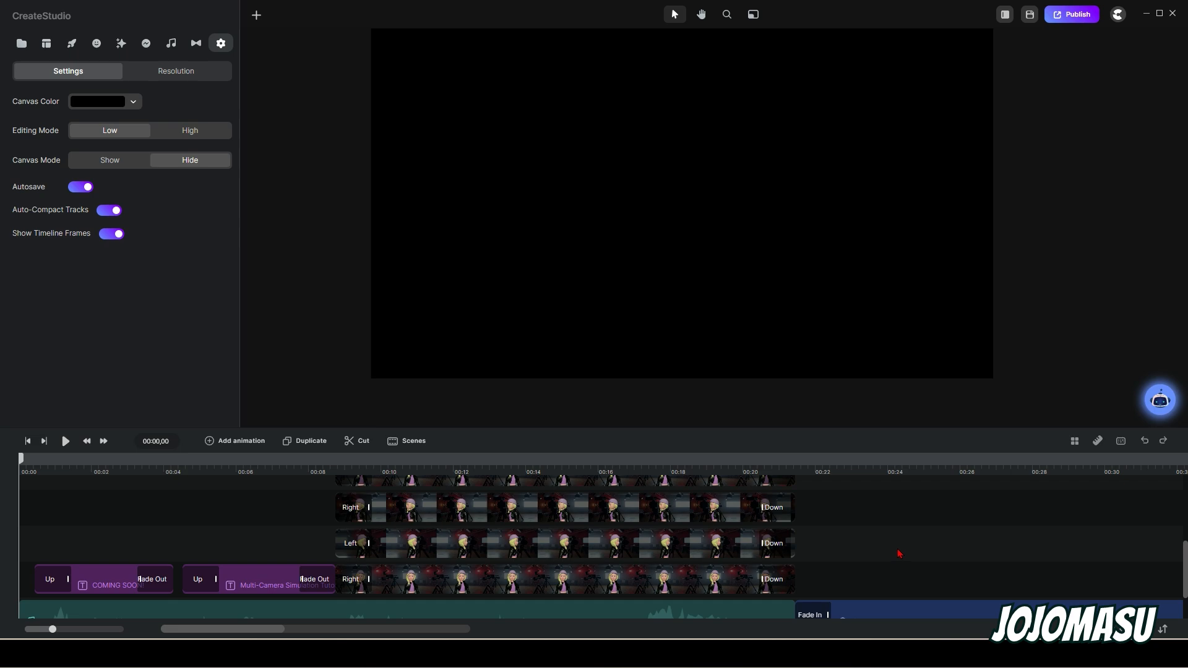
Step: Group the four camera-view clips with the playhead at 00:11,23 and take a snapshot of the group
left_click_drag(23, 467, 440, 488)
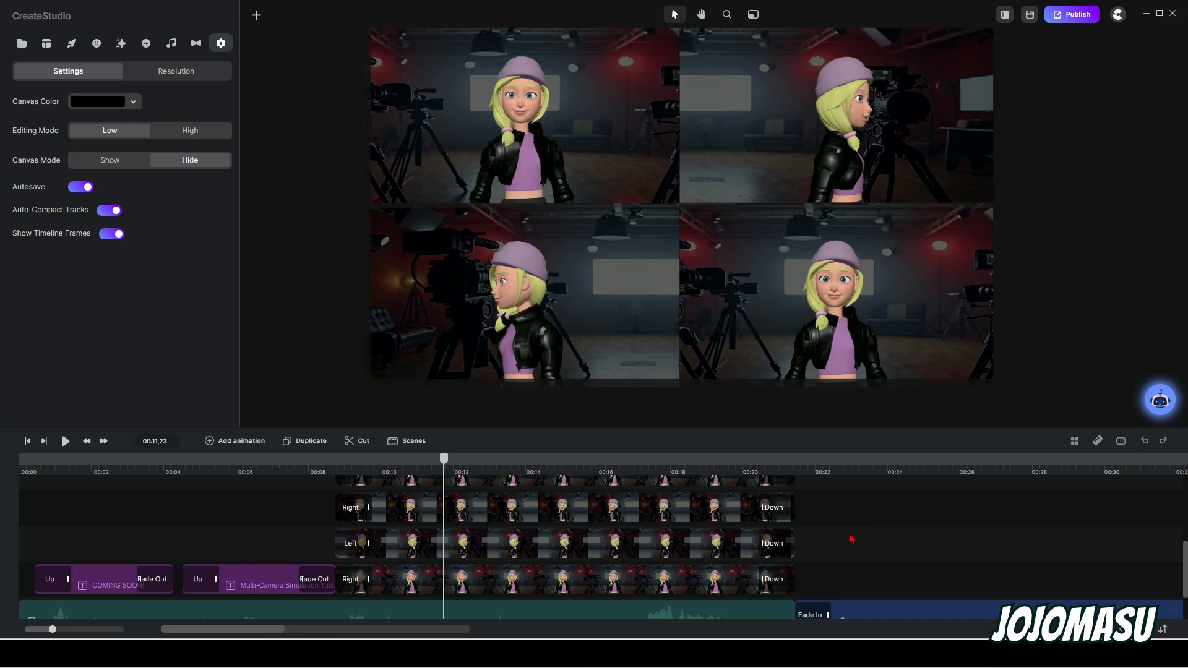
scroll(829, 580, "up", 1)
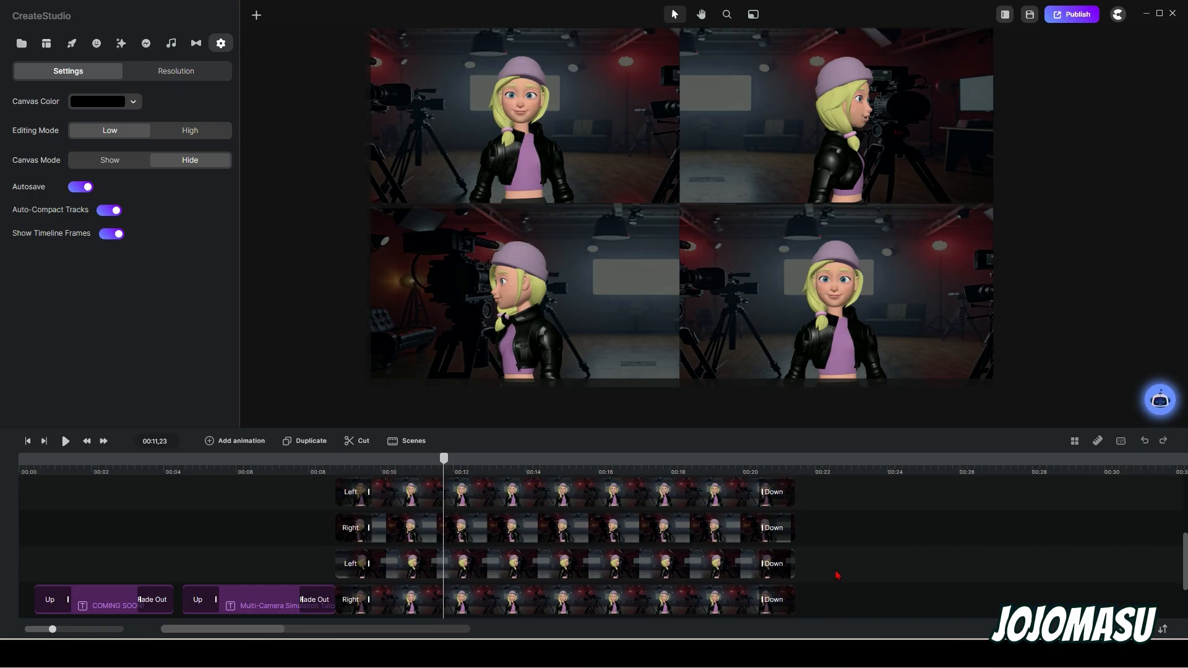
left_click_drag(825, 602, 471, 505)
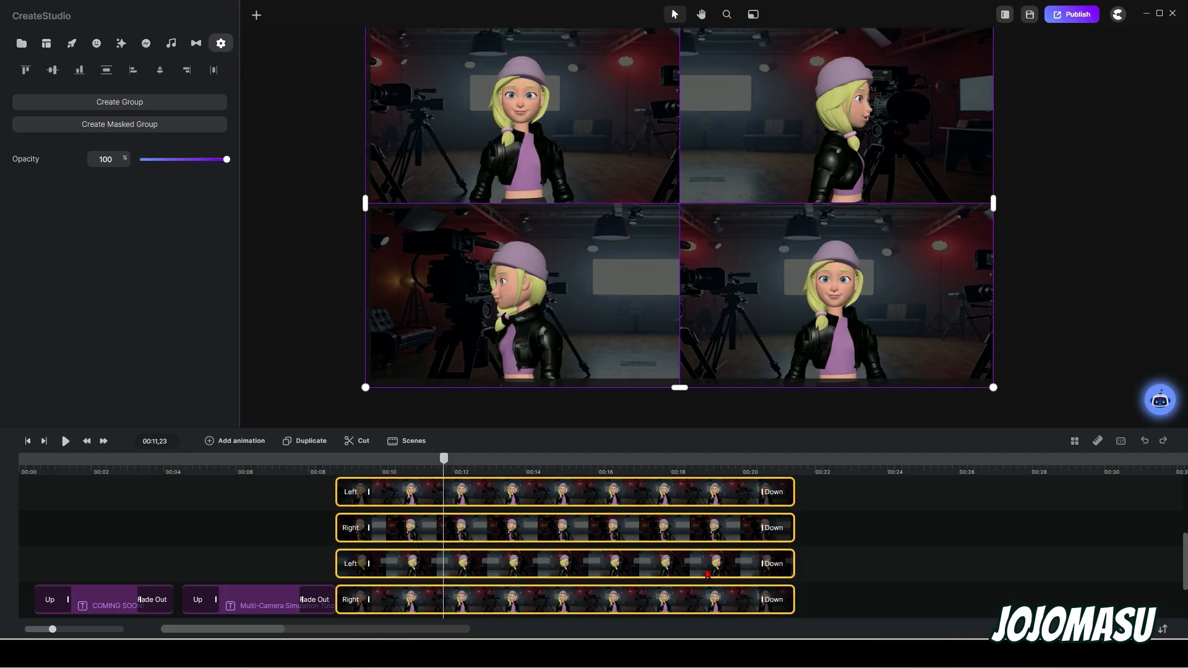
key("ctrl+g")
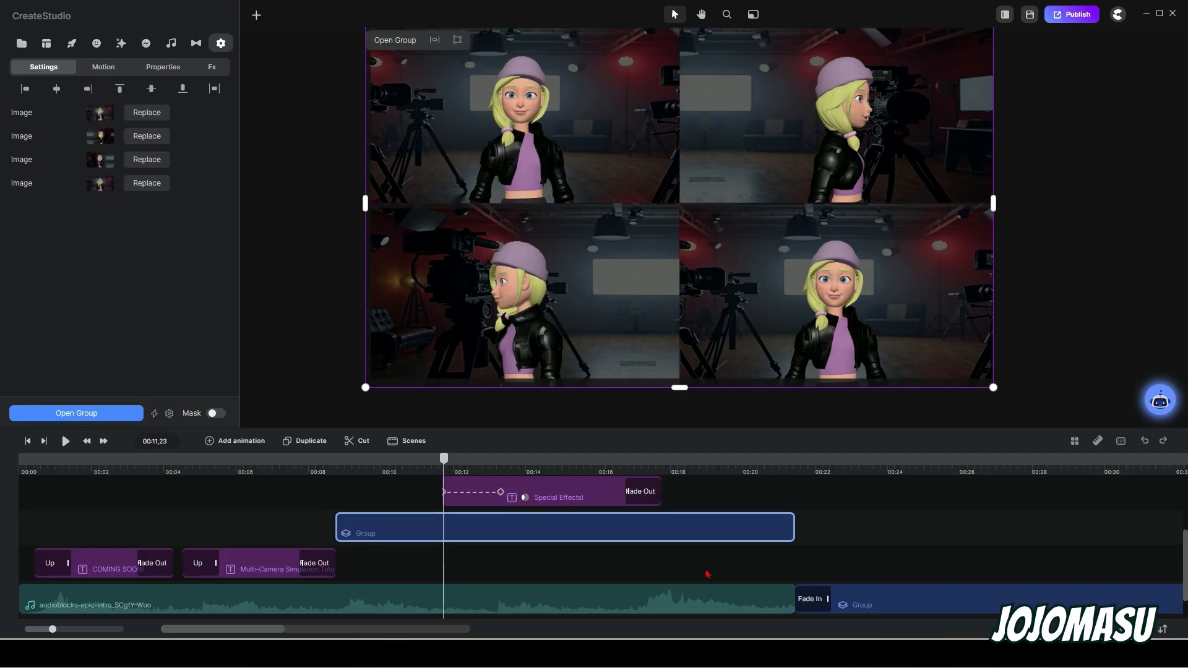
right_click(620, 531)
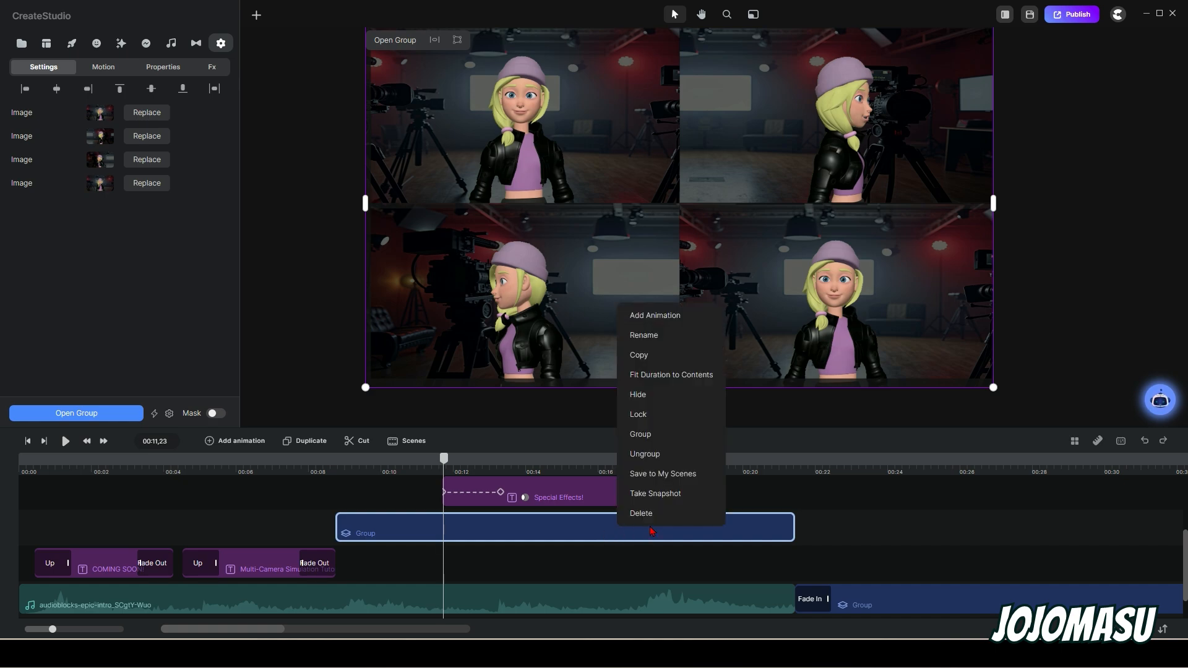
left_click(664, 495)
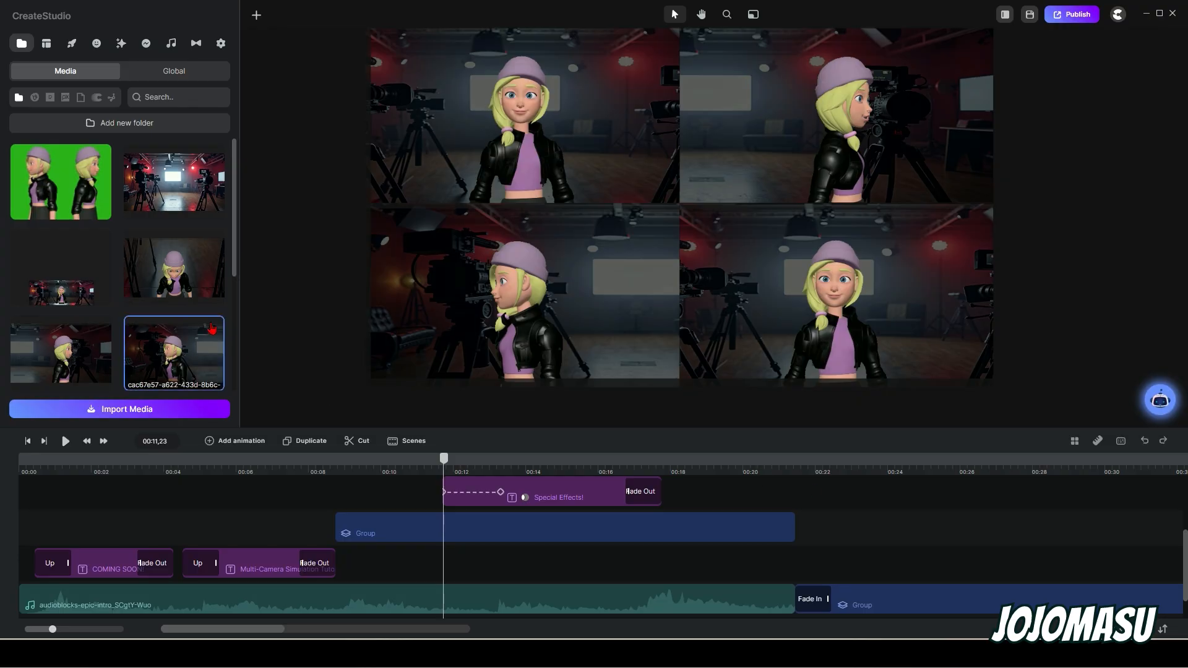
Step: Check the project media for the four-view snapshot and ungroup the camera-view clips on the timeline
scroll(217, 335, "down", 5)
scroll(218, 335, "down", 1)
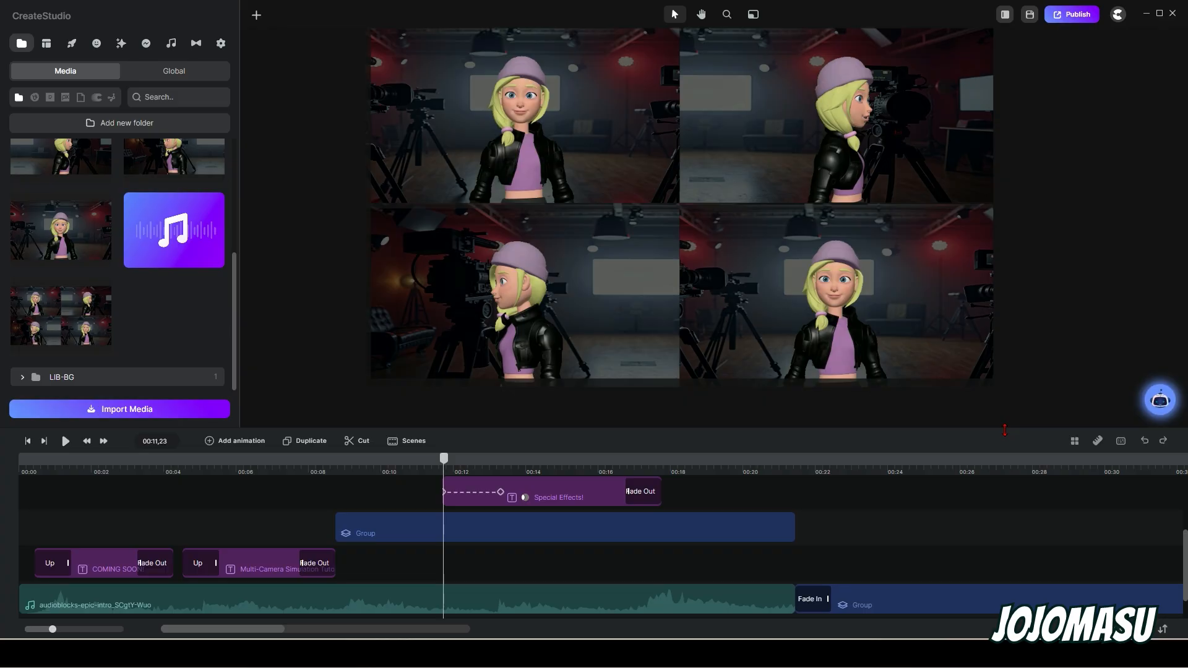
right_click(695, 526)
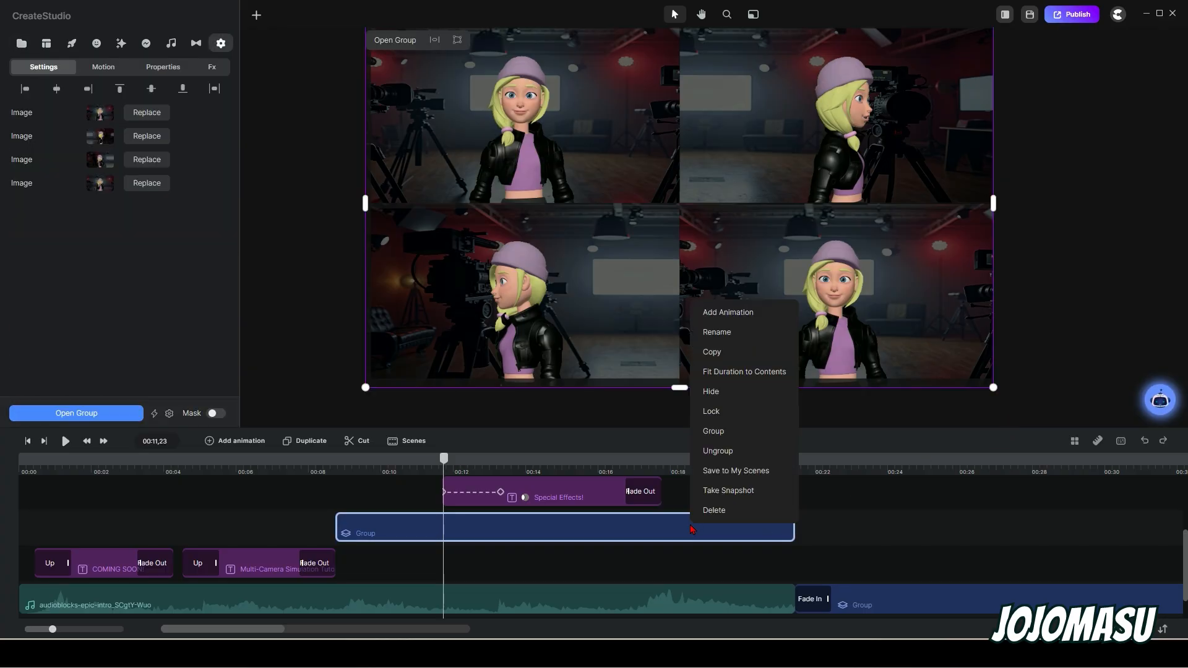
left_click(717, 451)
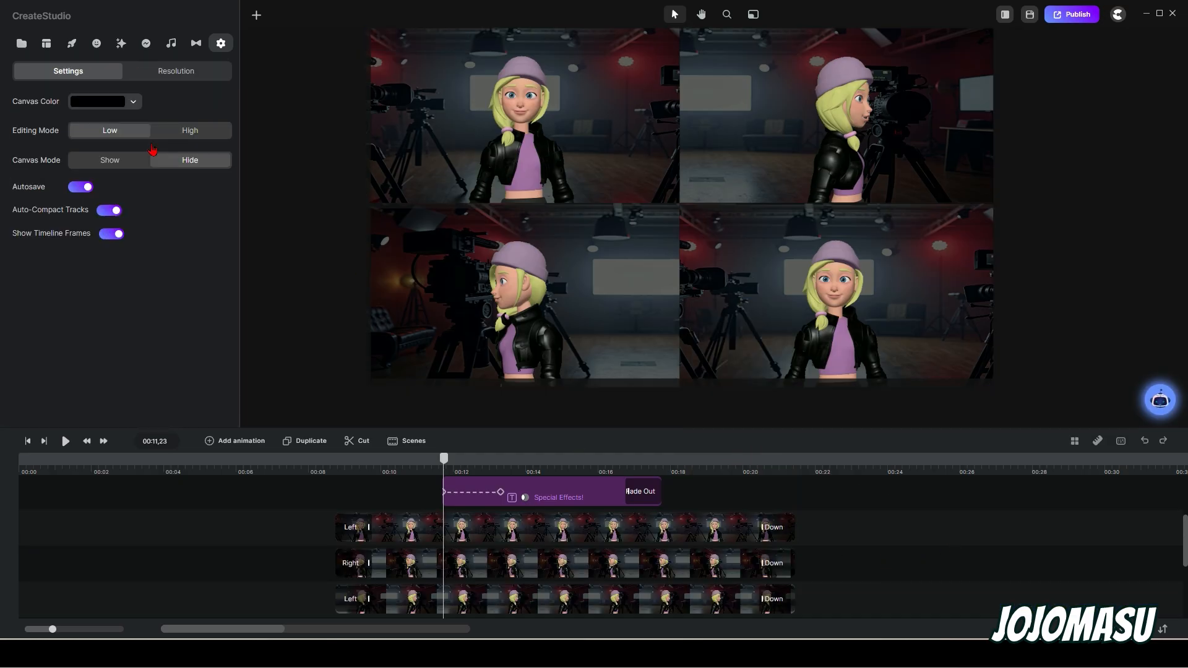
Step: Place the four-view snapshot at 01:14,22 on an empty timeline stretch, enlarged to fill the canvas, and save the project
left_click(21, 43)
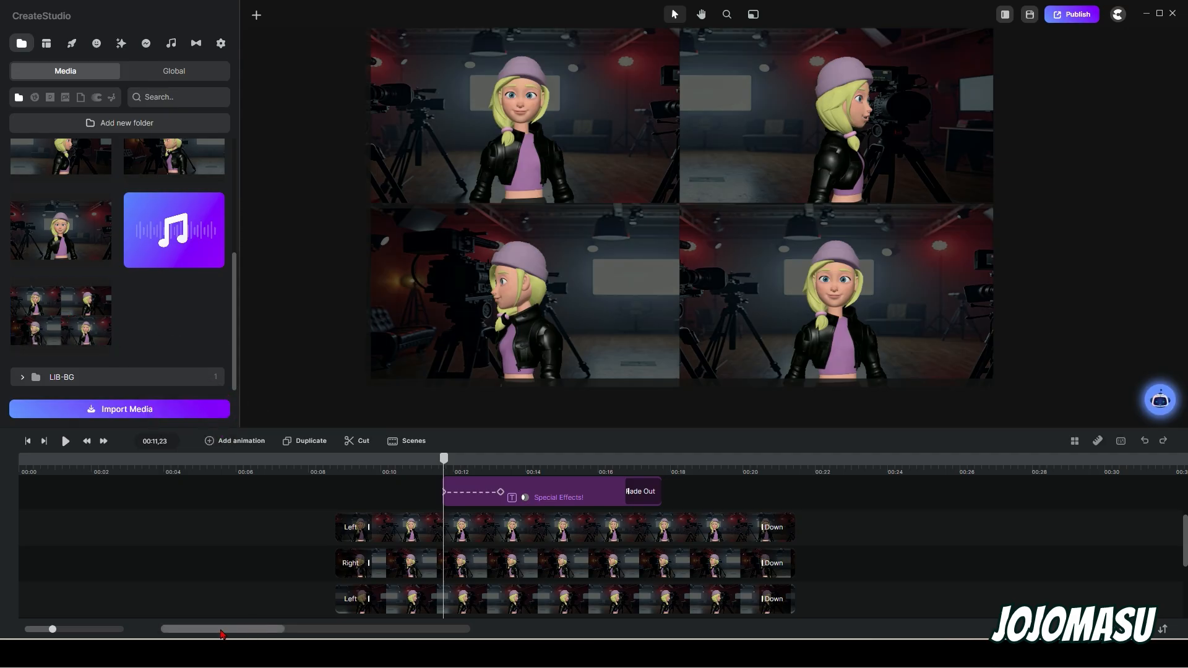
left_click_drag(221, 633, 402, 633)
left_click(648, 481)
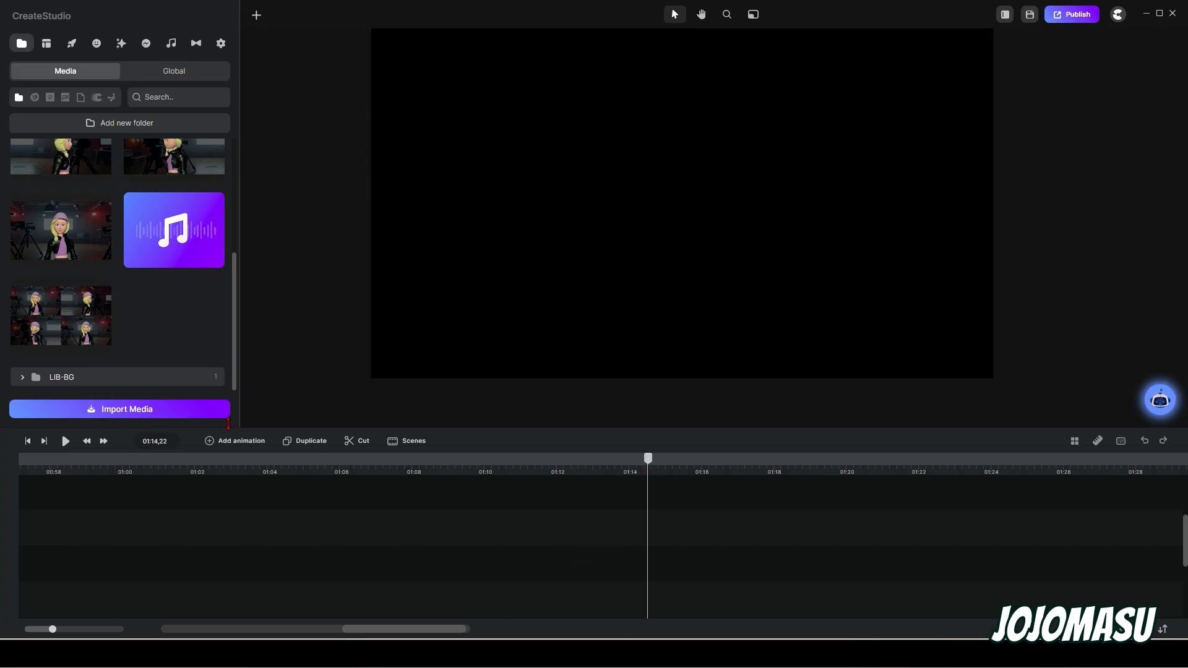
left_click_drag(94, 333, 680, 241)
left_click(781, 286)
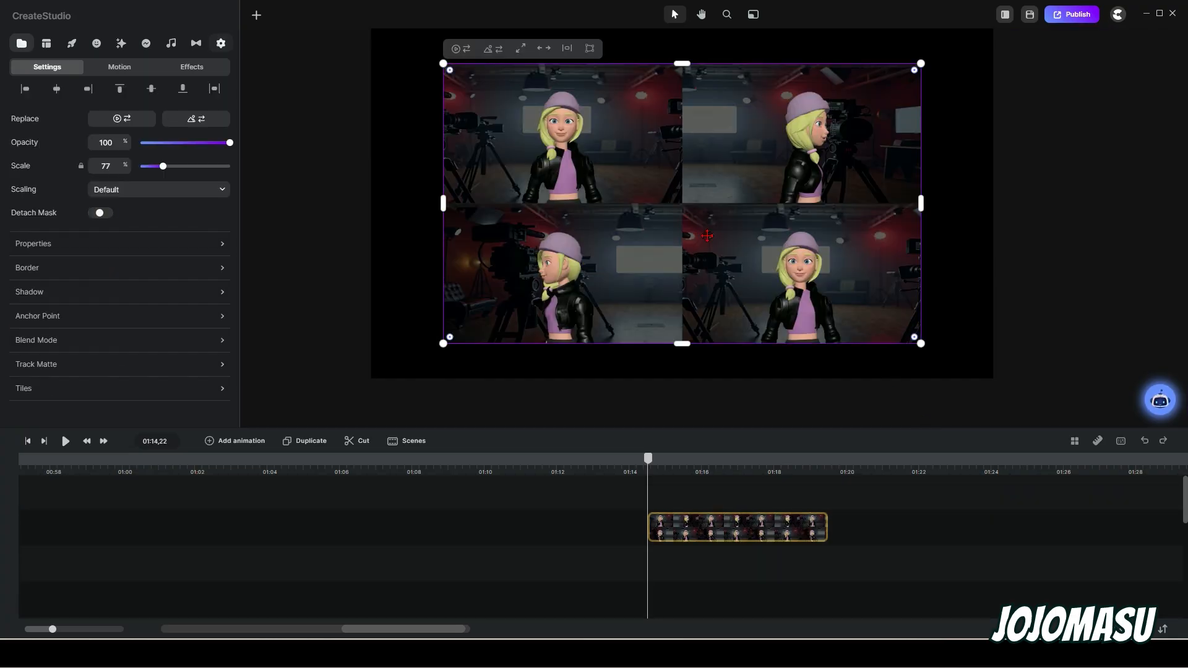
left_click(521, 49)
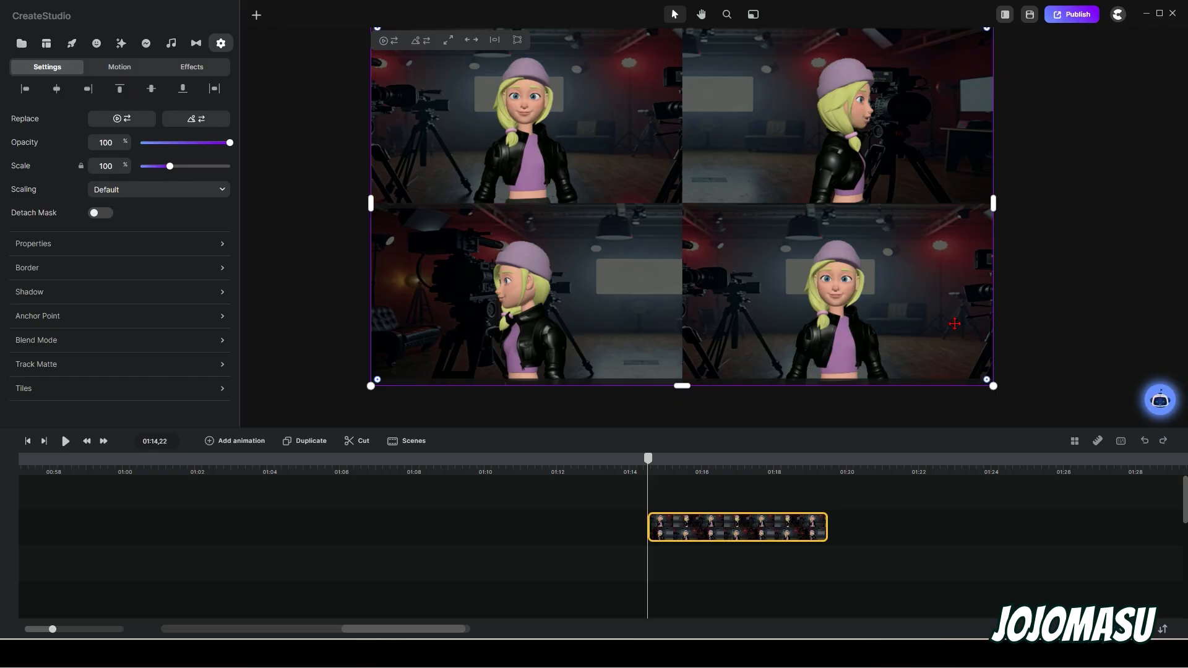
key("ctrl+s")
Step: Add a text element over the snapshot and set its font to Bangers
left_click(256, 18)
left_click(279, 54)
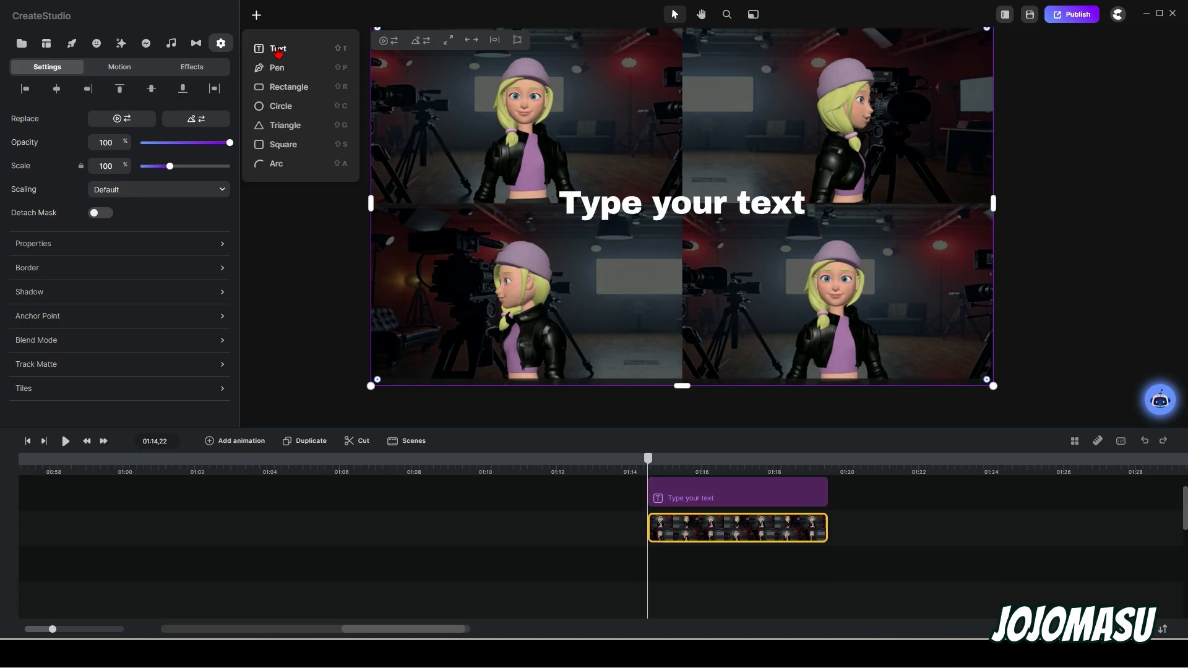
left_click(679, 219)
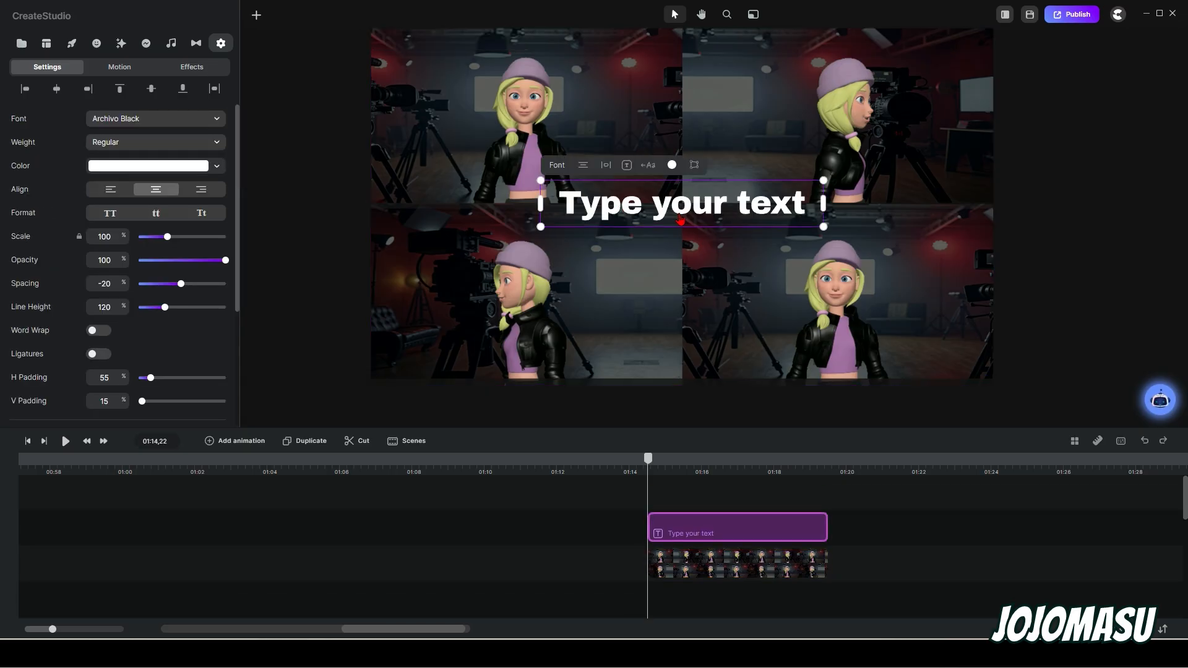
left_click(169, 121)
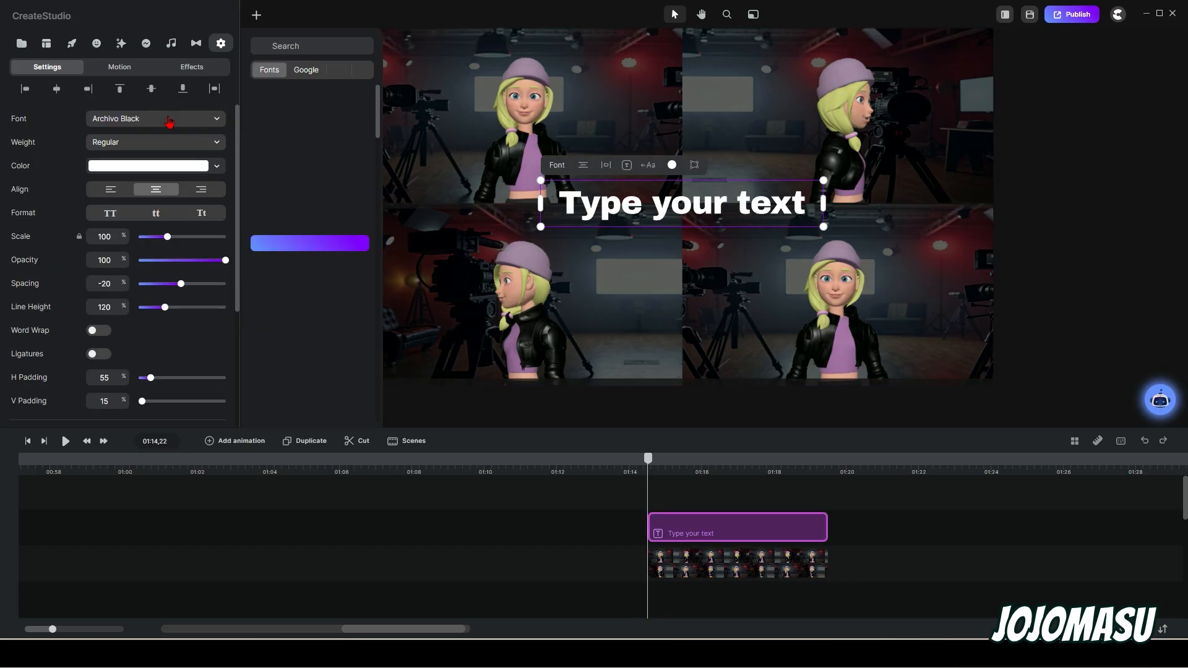
left_click(297, 377)
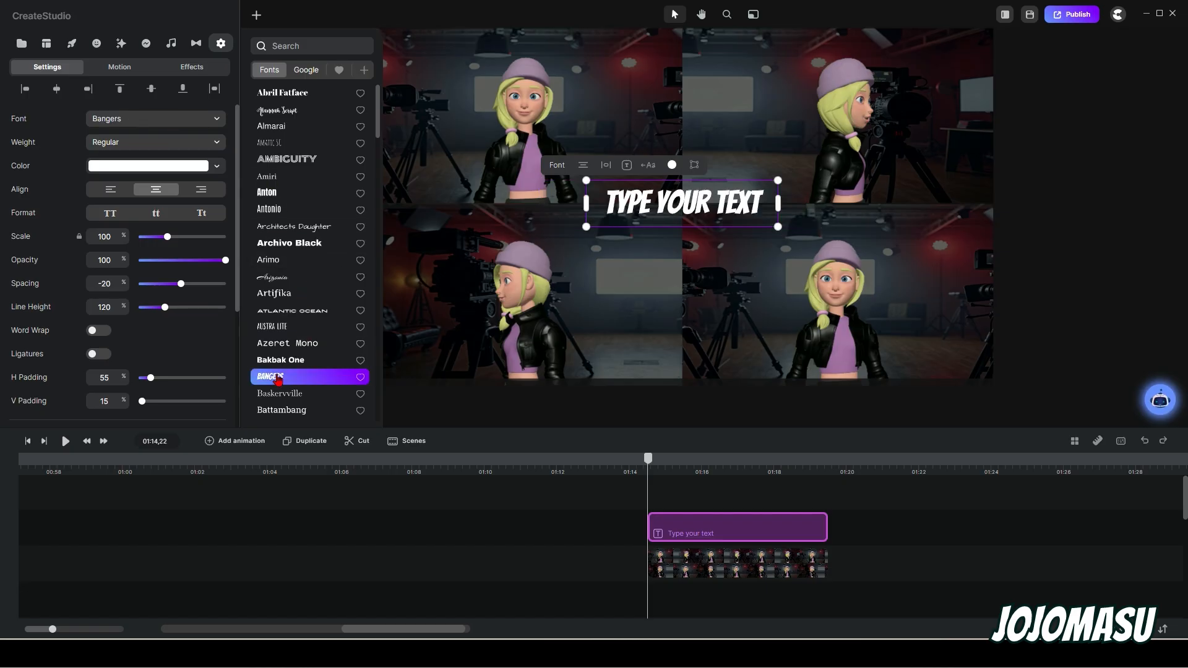
Step: Replace the placeholder text with three lines reading "MILTI CAMERA", "SIMULATION" and "in CREATE STUDIO"
double_click(669, 216)
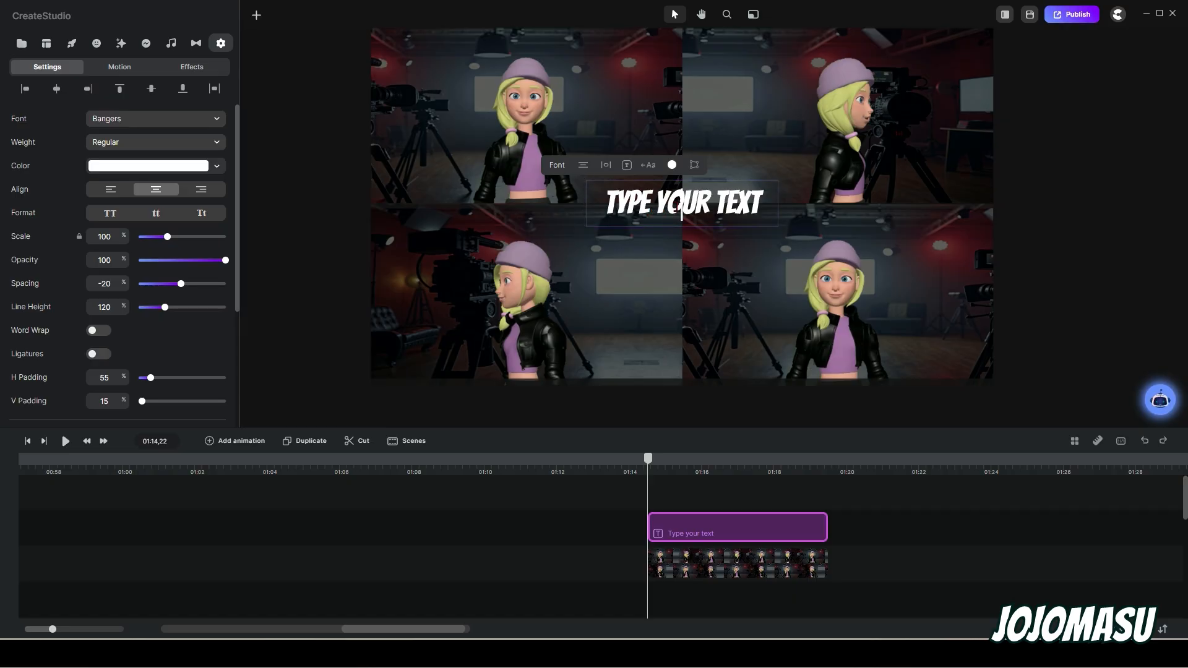
double_click(668, 215)
key("ctrl+a")
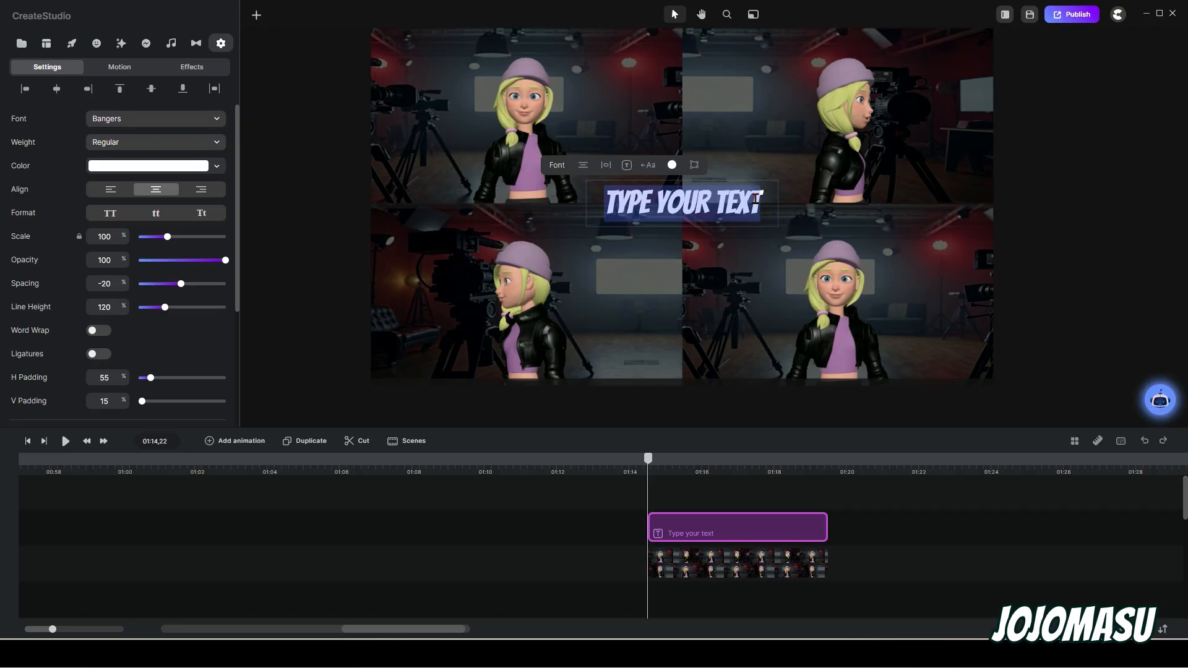
type("MILTI")
type("C")
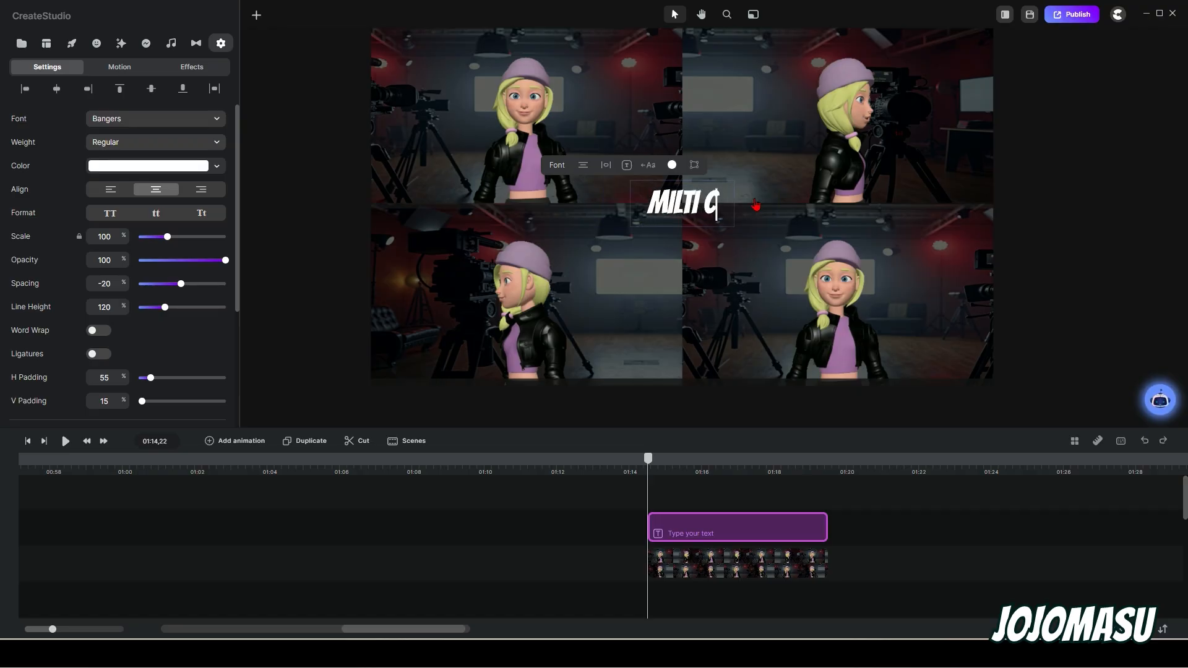
type("AMERA")
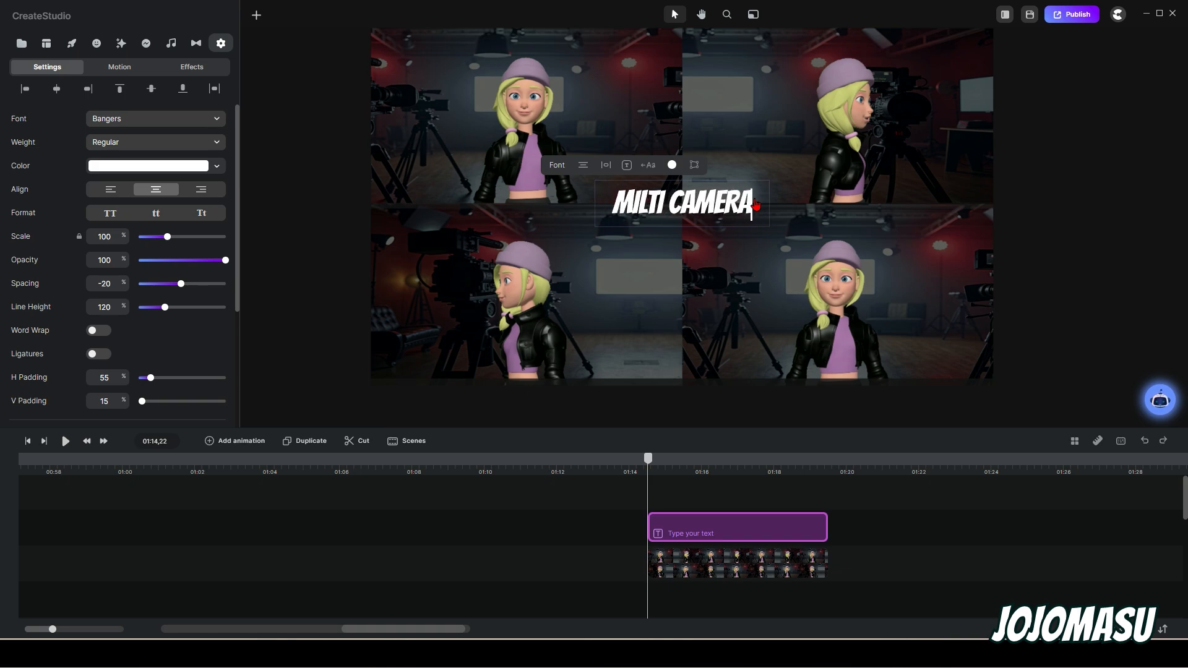
key("Return")
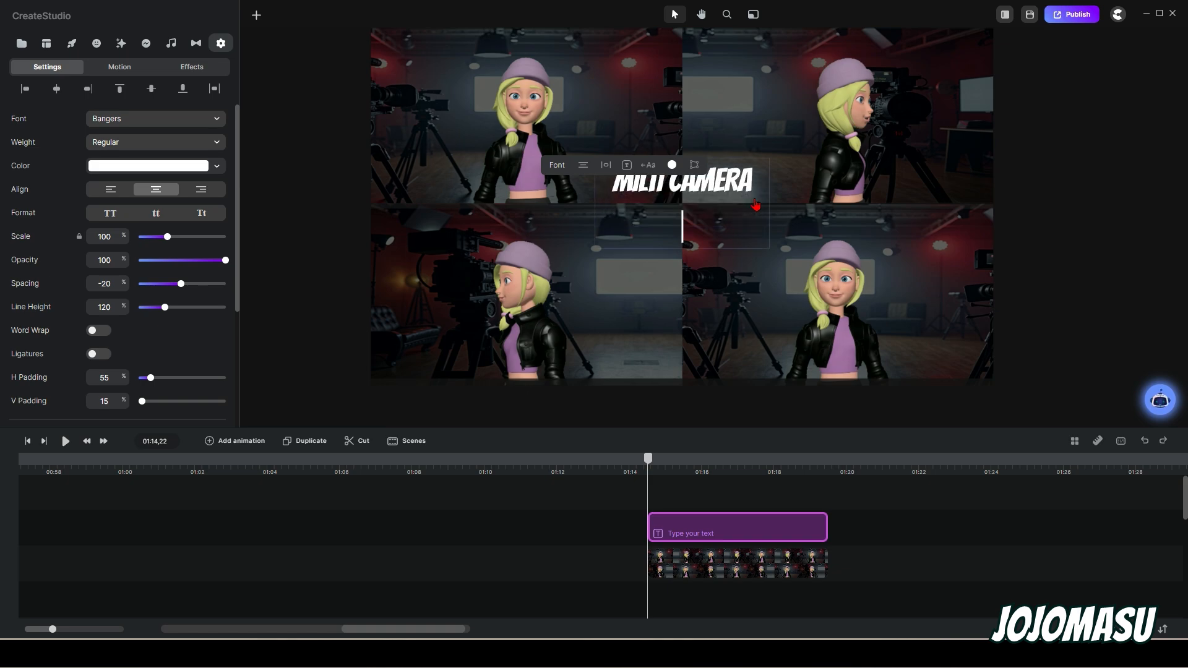
type("$")
type("IMULAT")
type("ION")
key("Return")
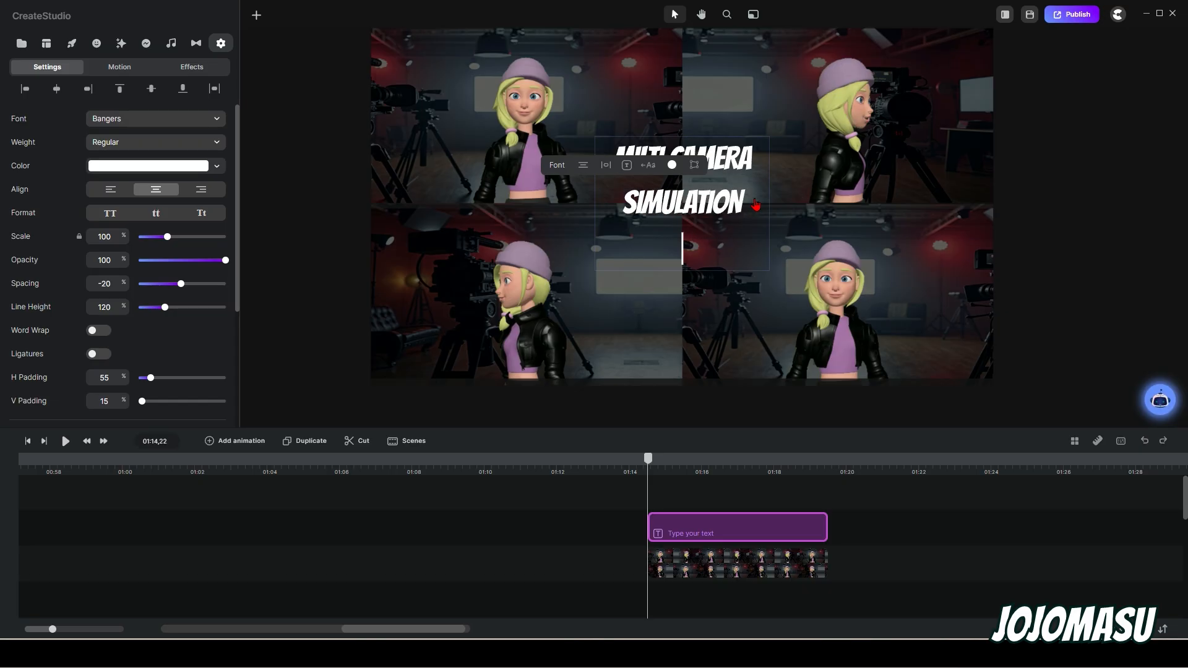
type("IN CREATE")
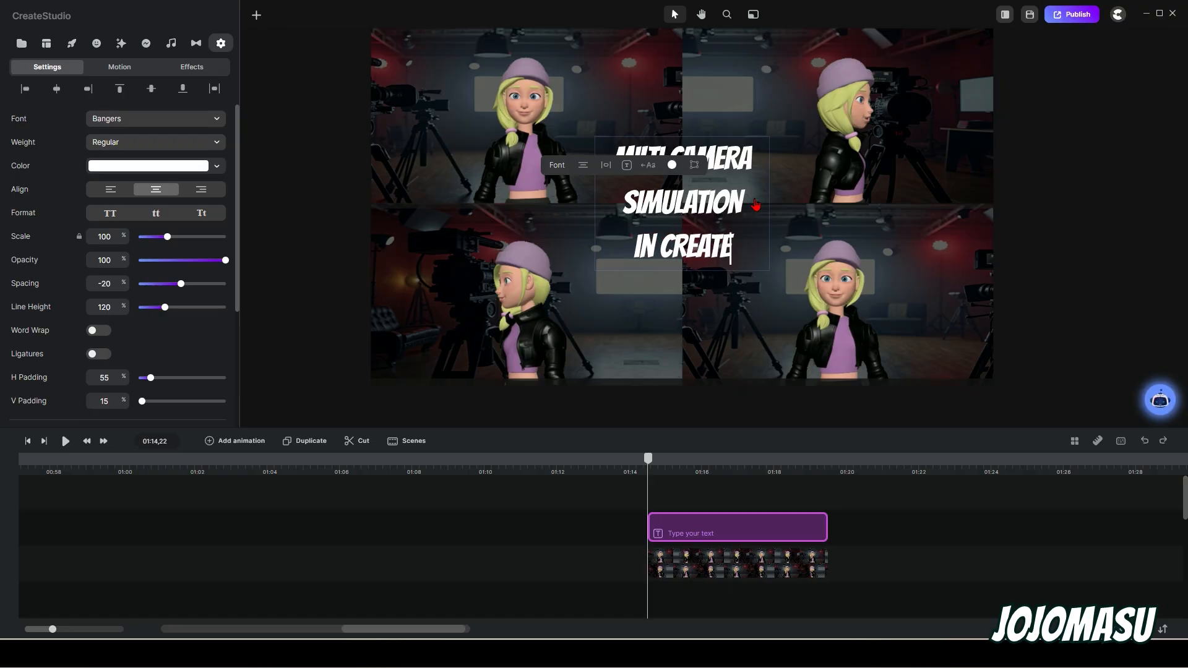
type(" STUDIO")
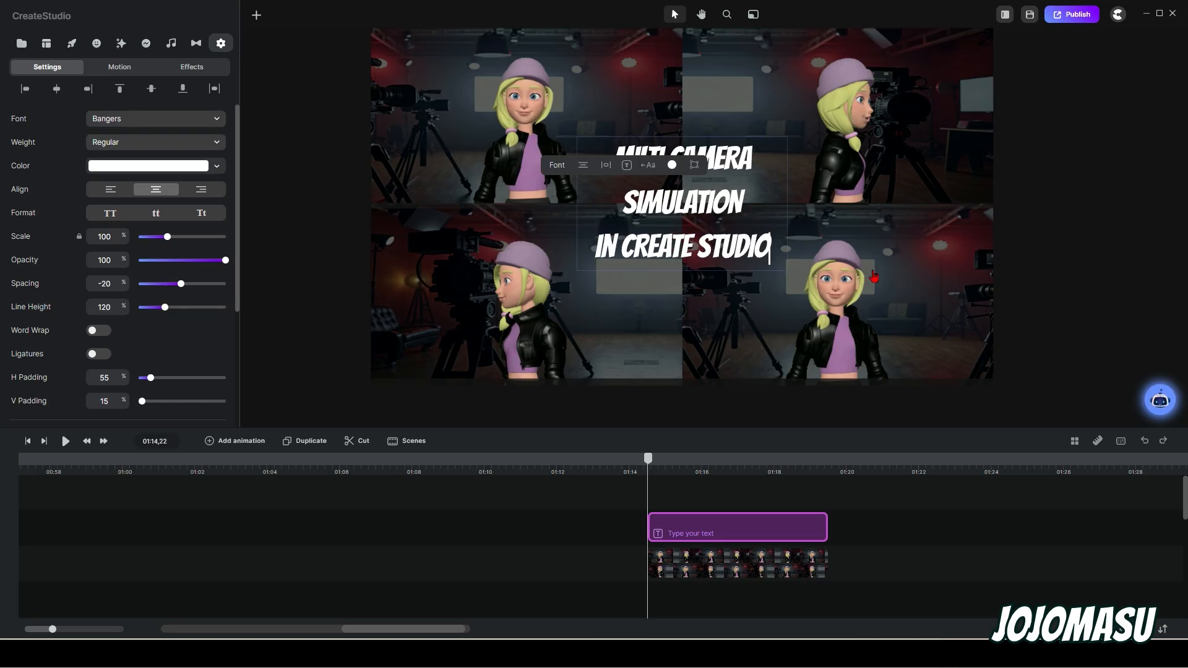
left_click(949, 248)
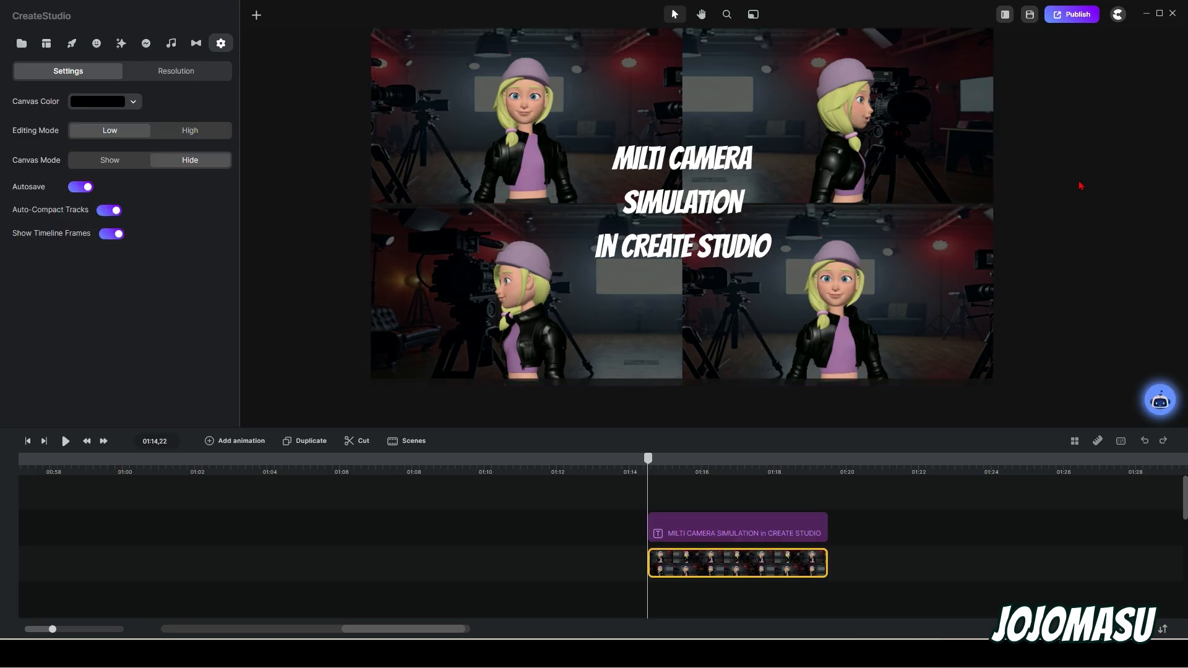
Step: Enlarge the title text to 175% scale and position it near the center of the canvas
left_click(708, 206)
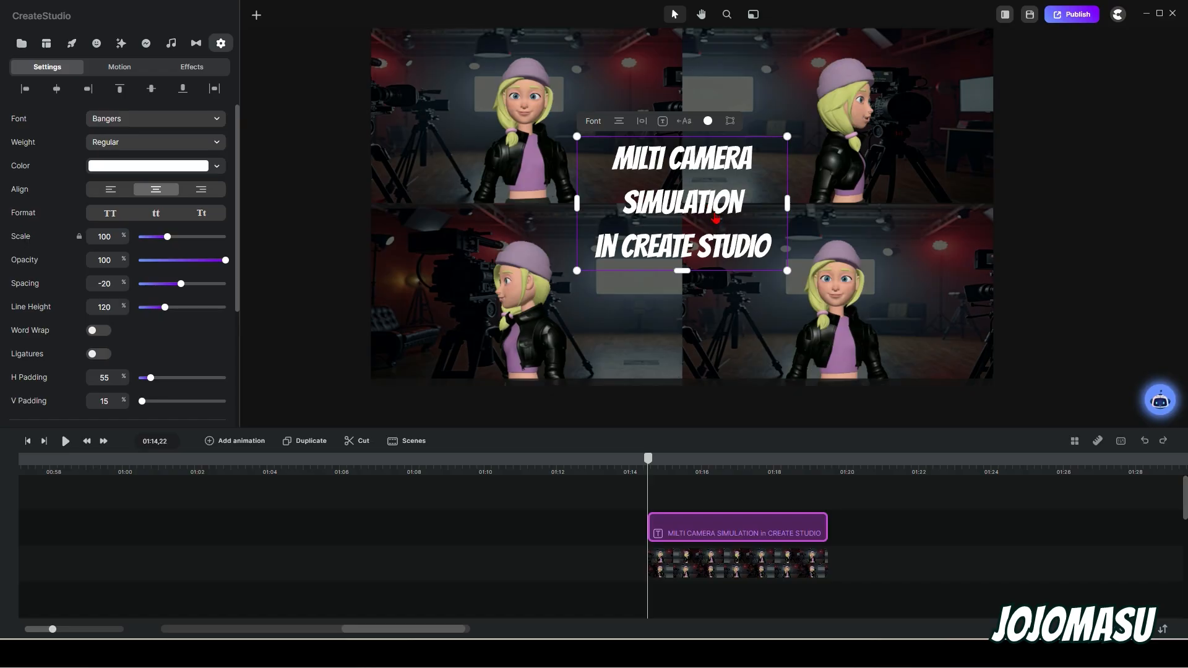
right_click(789, 271)
left_click_drag(788, 271, 946, 373)
left_click_drag(725, 195, 622, 114)
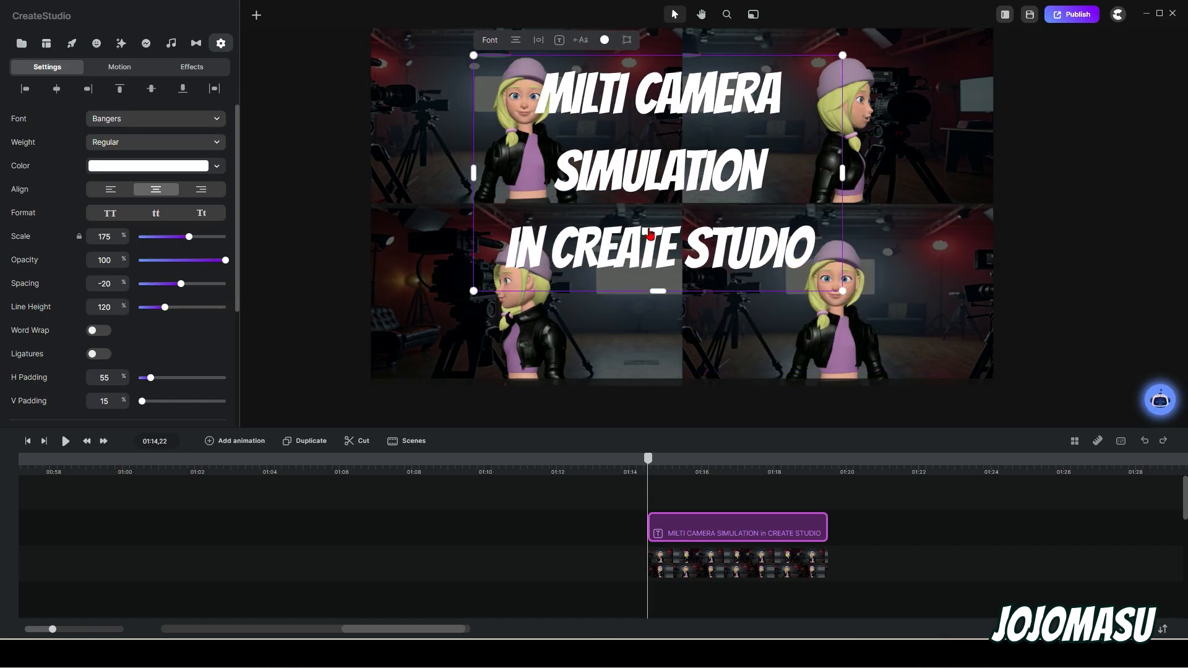
left_click_drag(651, 182, 665, 204)
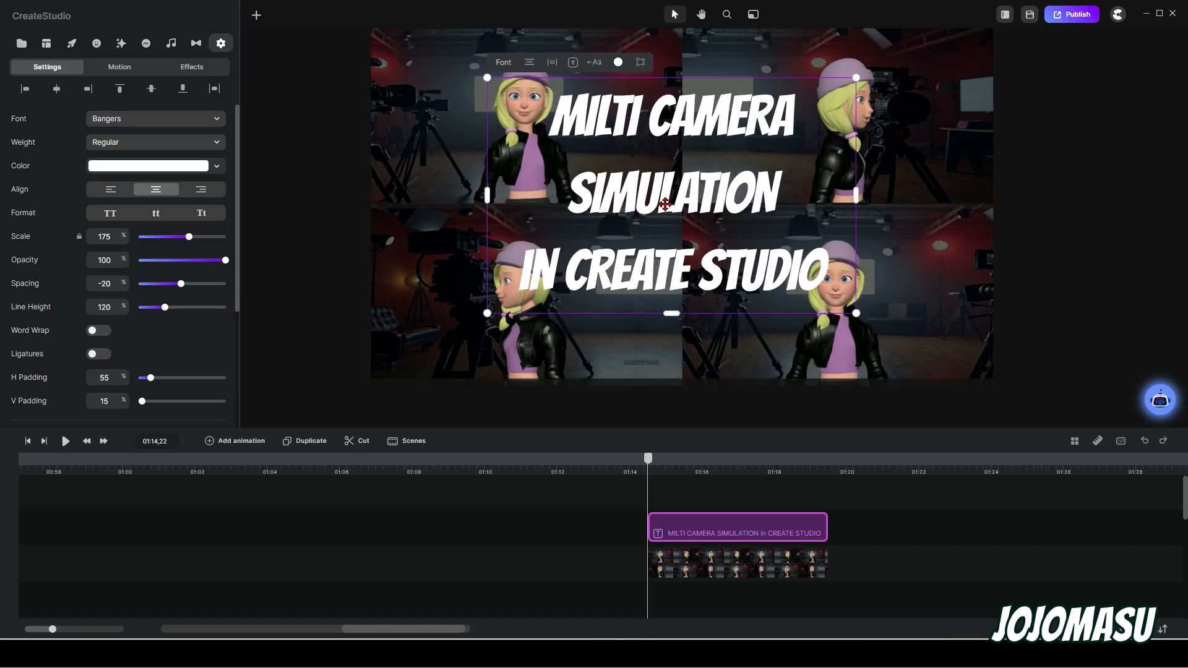
Step: Set the edge color of the title text's border to the purple favorite swatch
scroll(58, 360, "down", 2)
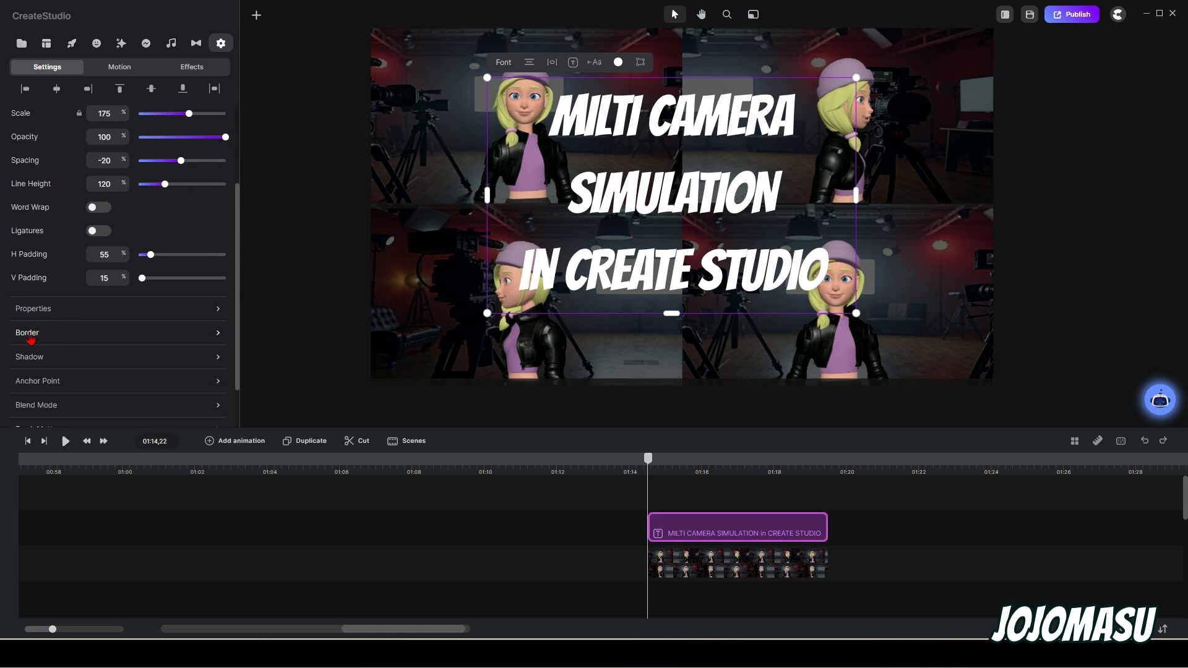
left_click(28, 334)
left_click(344, 378)
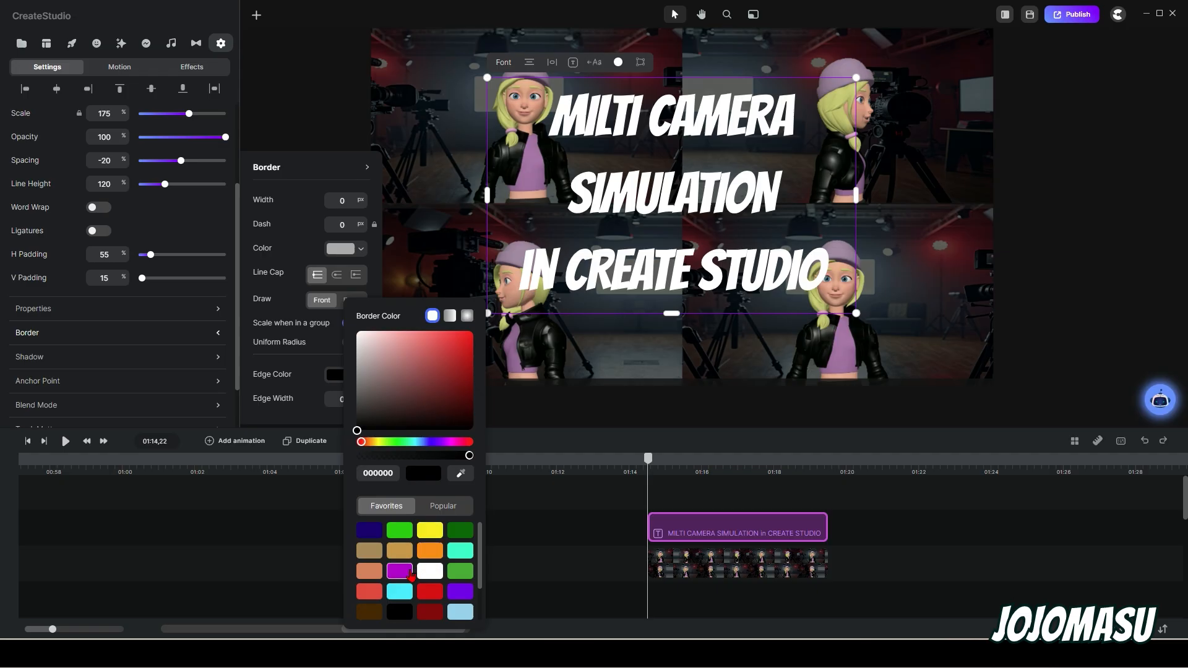
left_click(400, 572)
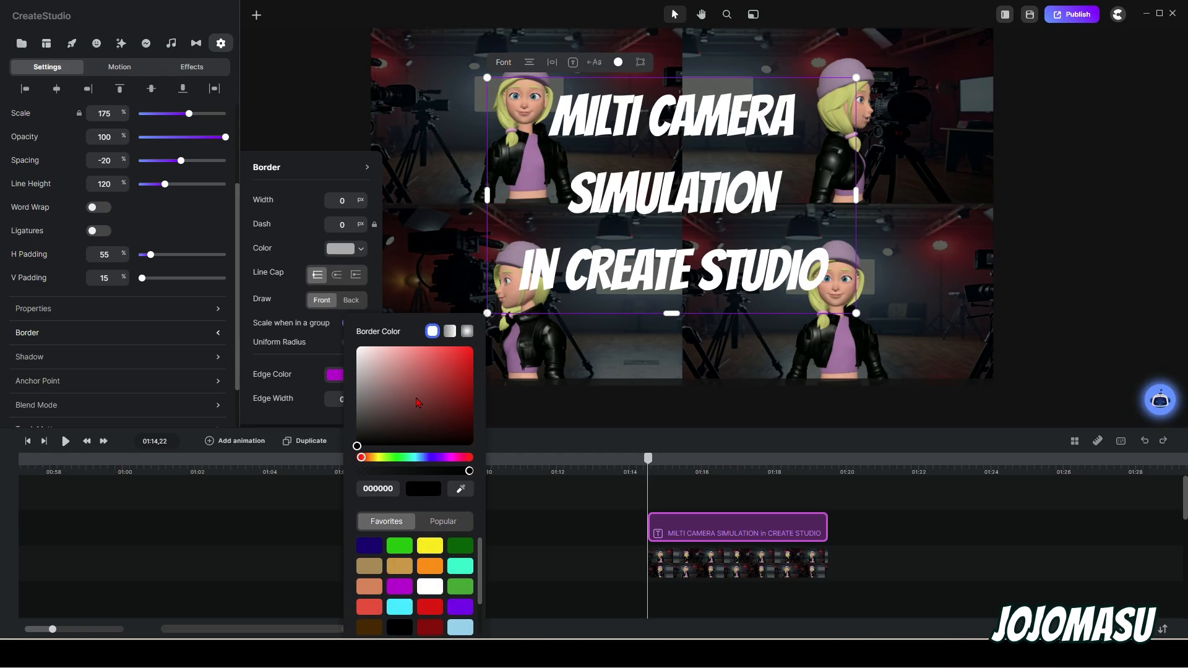
Step: Set the edge width of the title text's border to 69 px
left_click(331, 399)
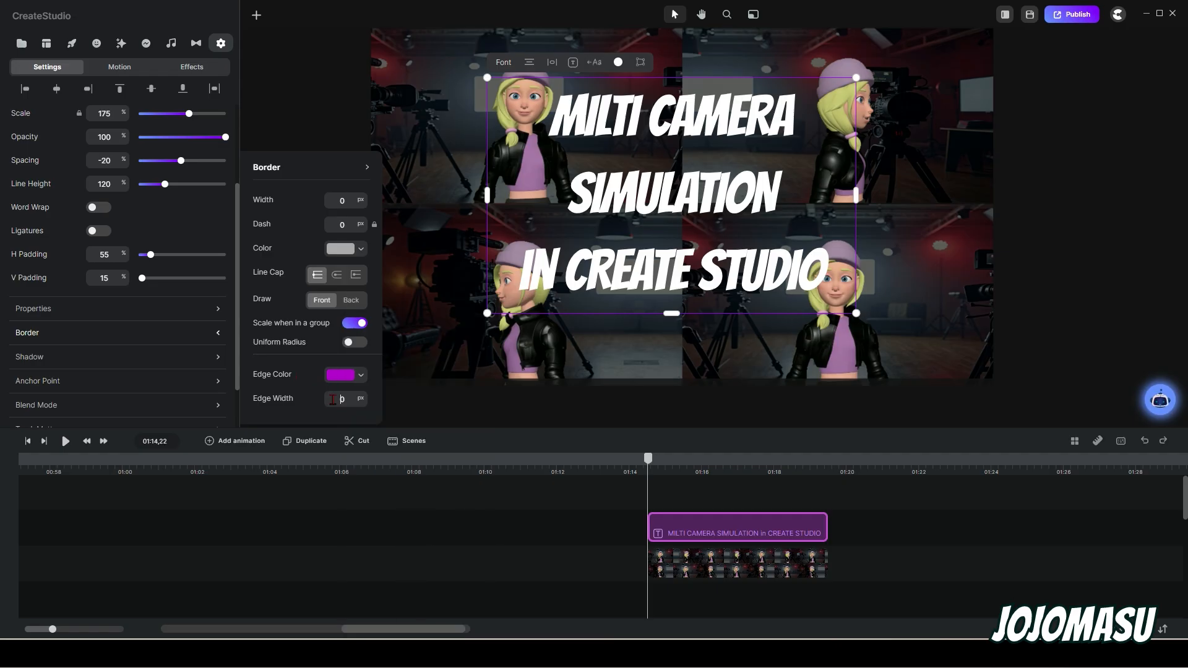
left_click_drag(360, 400, 533, 427)
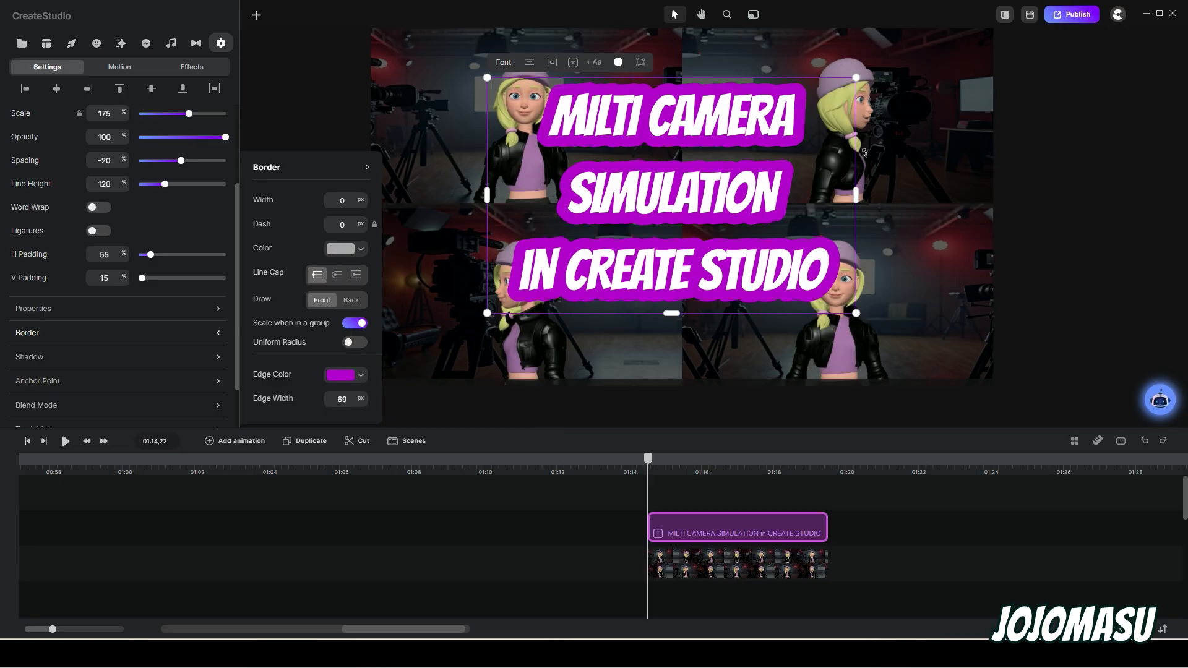
double_click(741, 283)
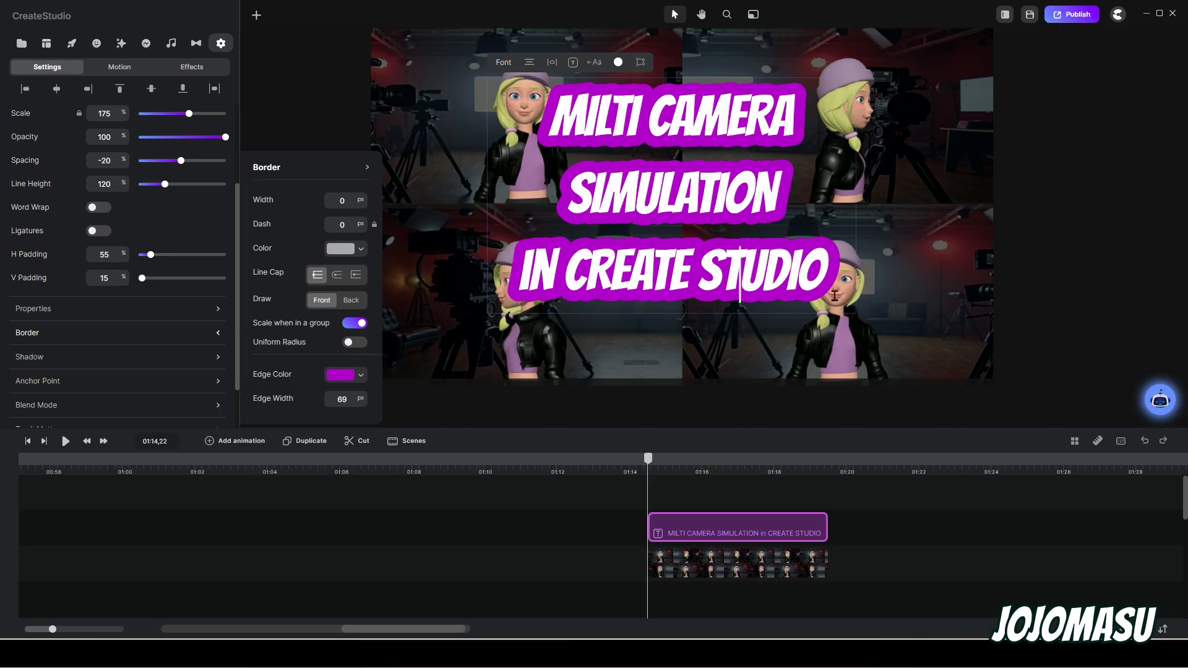
left_click(919, 315)
left_click(848, 303)
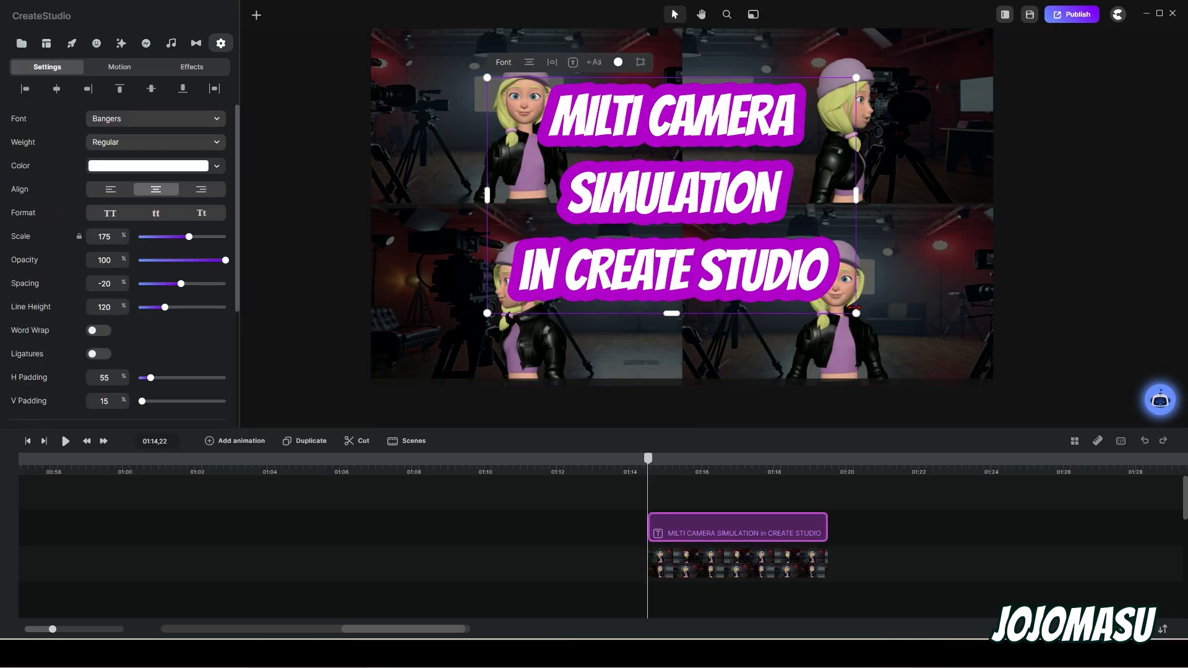
Step: Reduce the title to 138% scale with a line height of 93% and move it to the upper center of the canvas
left_click_drag(856, 313, 832, 272)
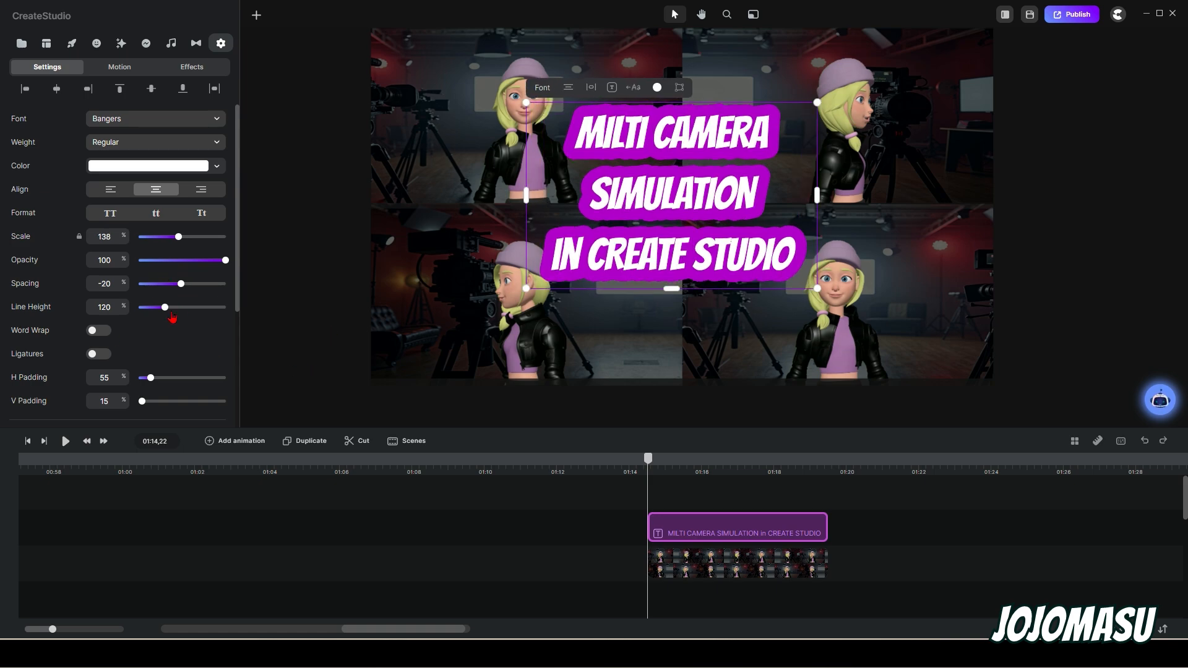
left_click_drag(165, 307, 159, 308)
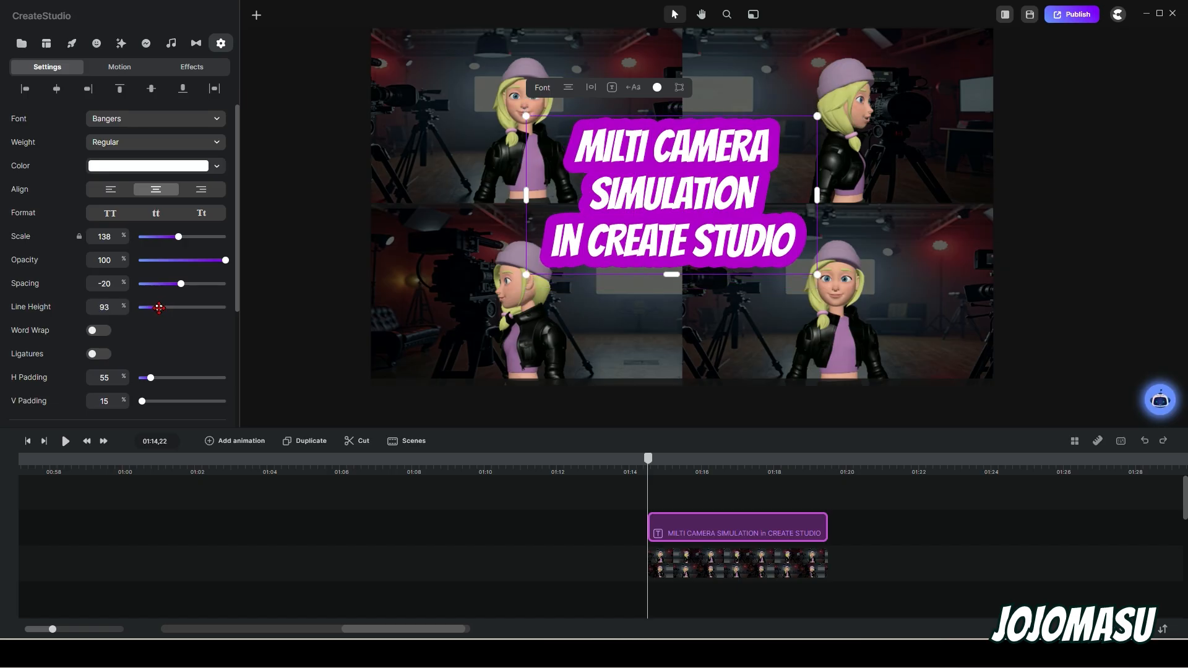
left_click_drag(686, 201, 686, 141)
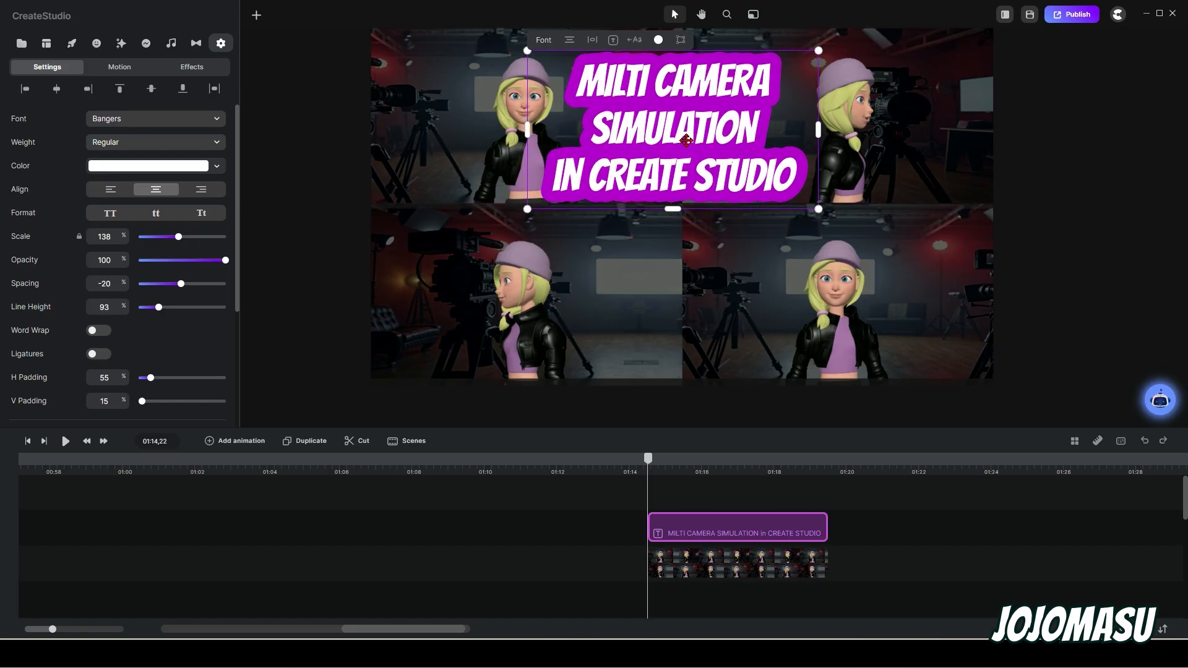
left_click(1064, 195)
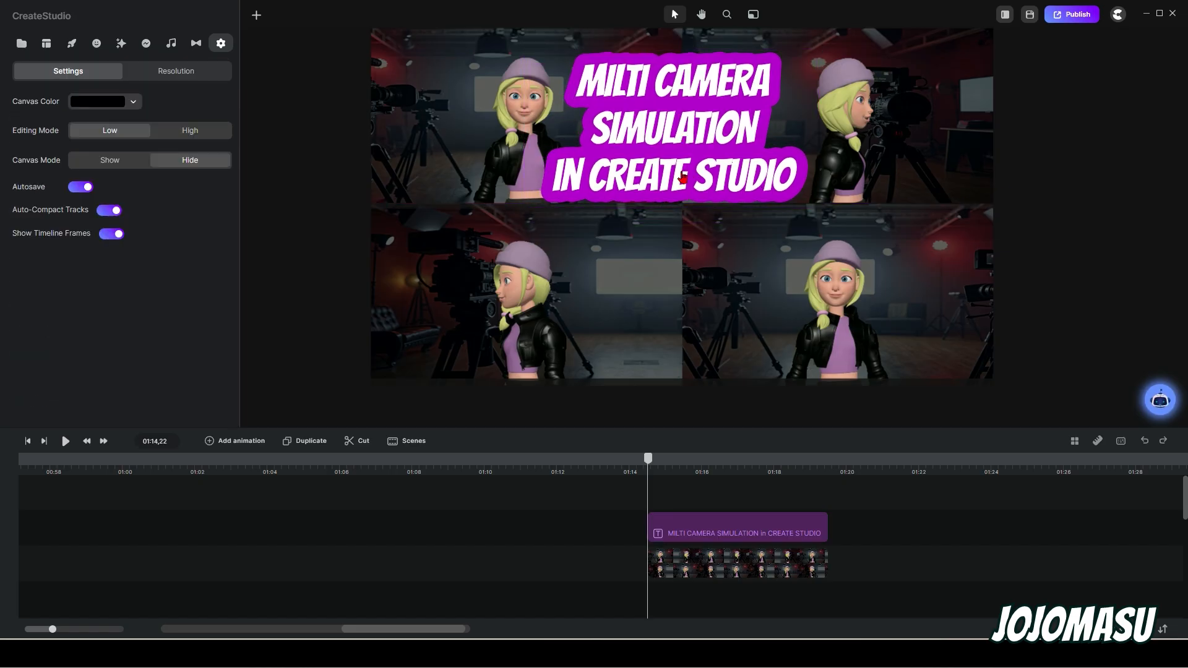
left_click(673, 179)
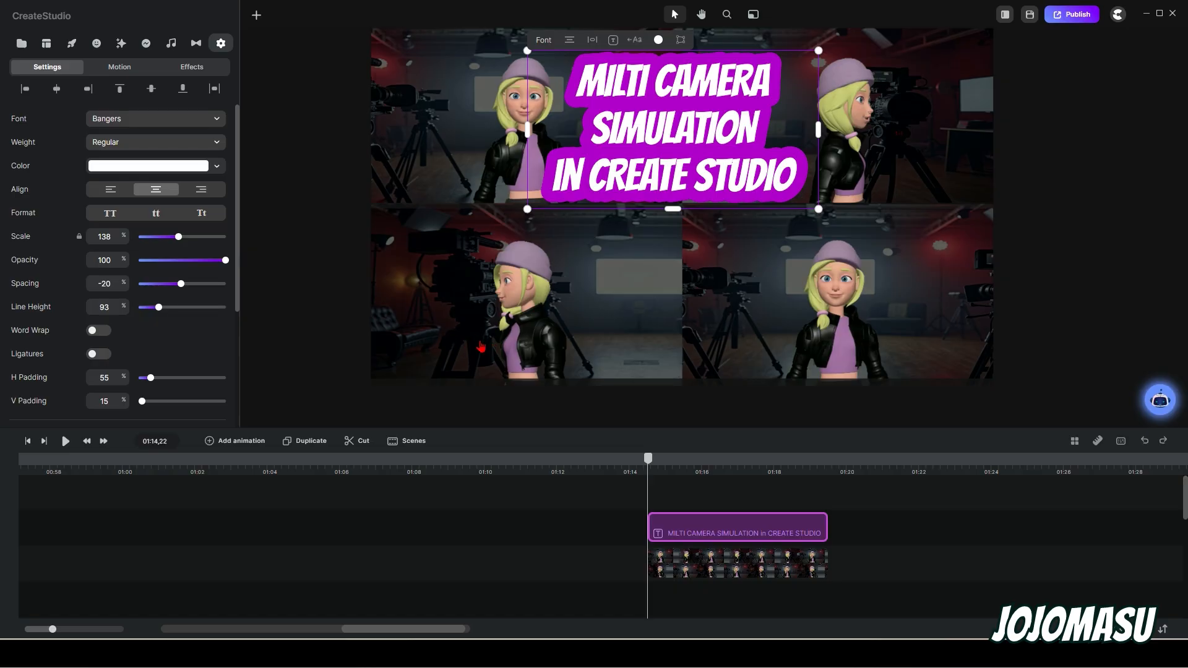
Step: Search the elements library for "clock" and add the purple Stopwatch to the scene
left_click(72, 44)
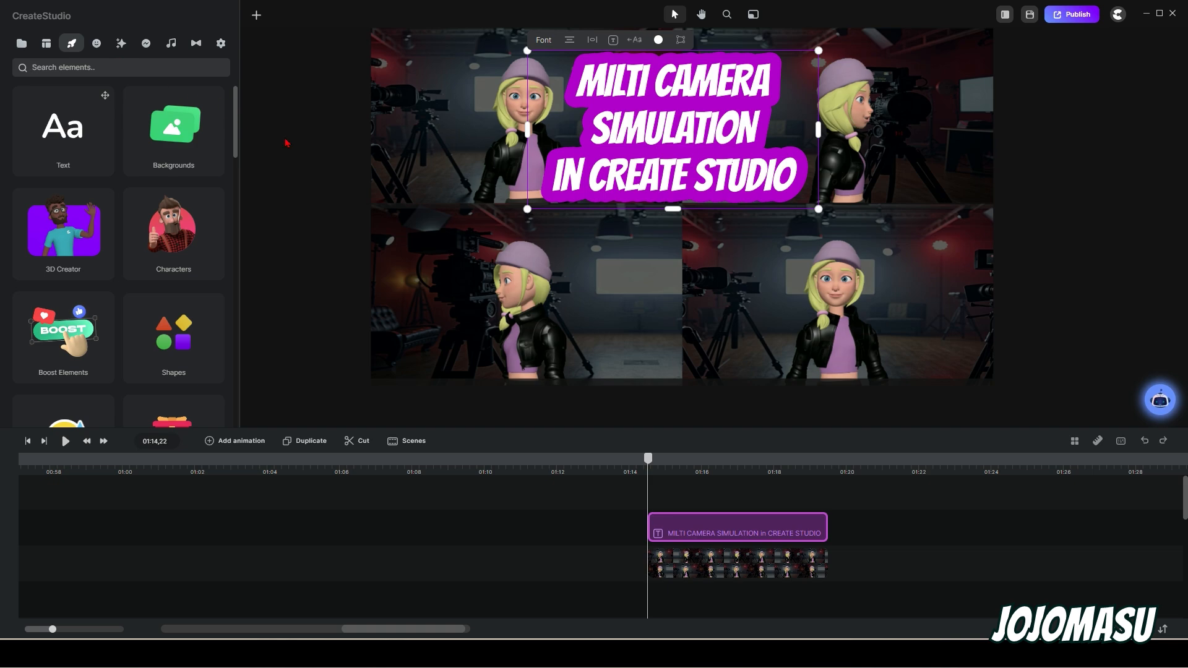
type("c")
key("Return")
scroll(206, 334, "down", 2)
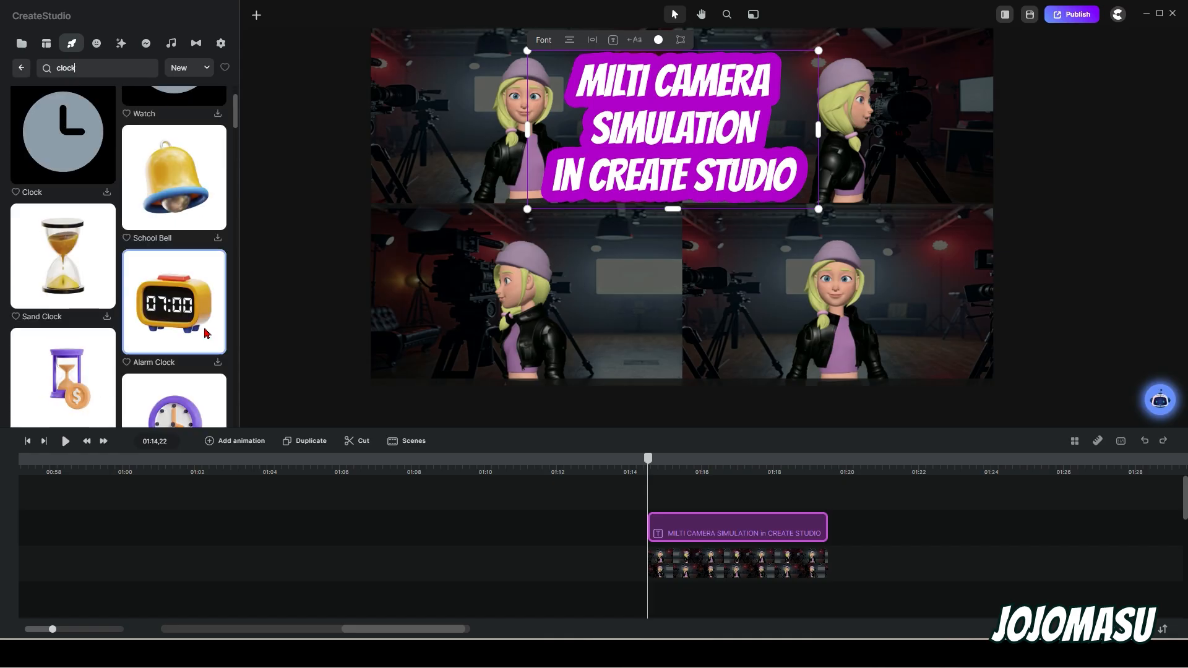
scroll(206, 334, "down", 6)
scroll(205, 344, "down", 7)
scroll(194, 349, "up", 6)
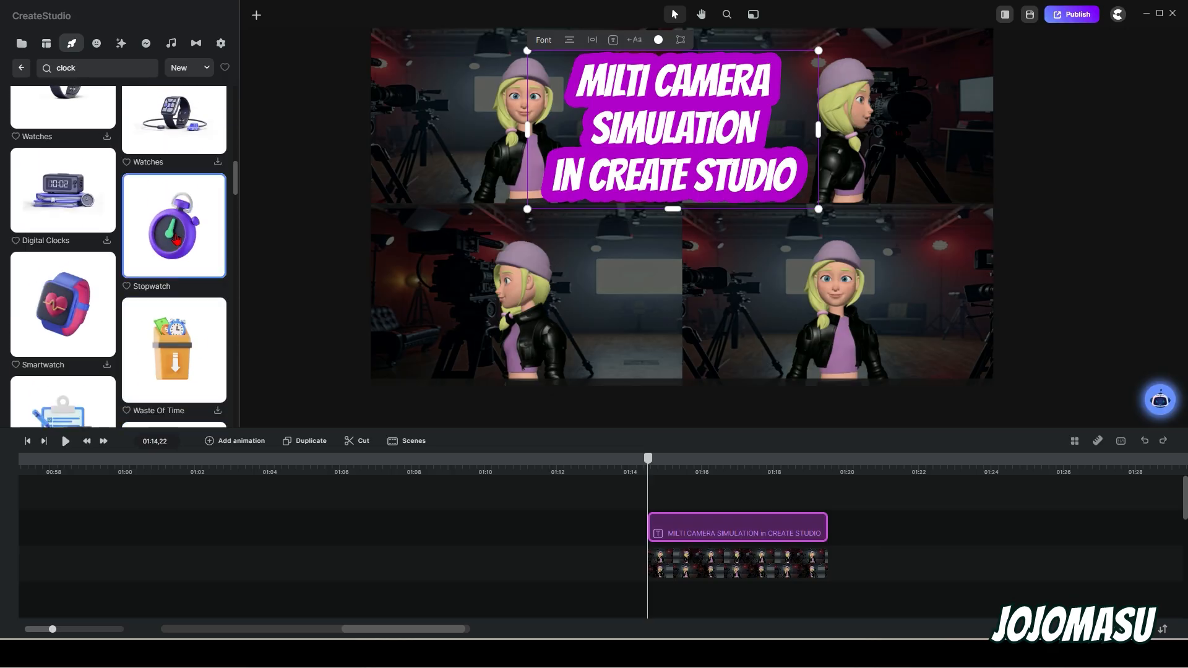
left_click_drag(177, 240, 458, 347)
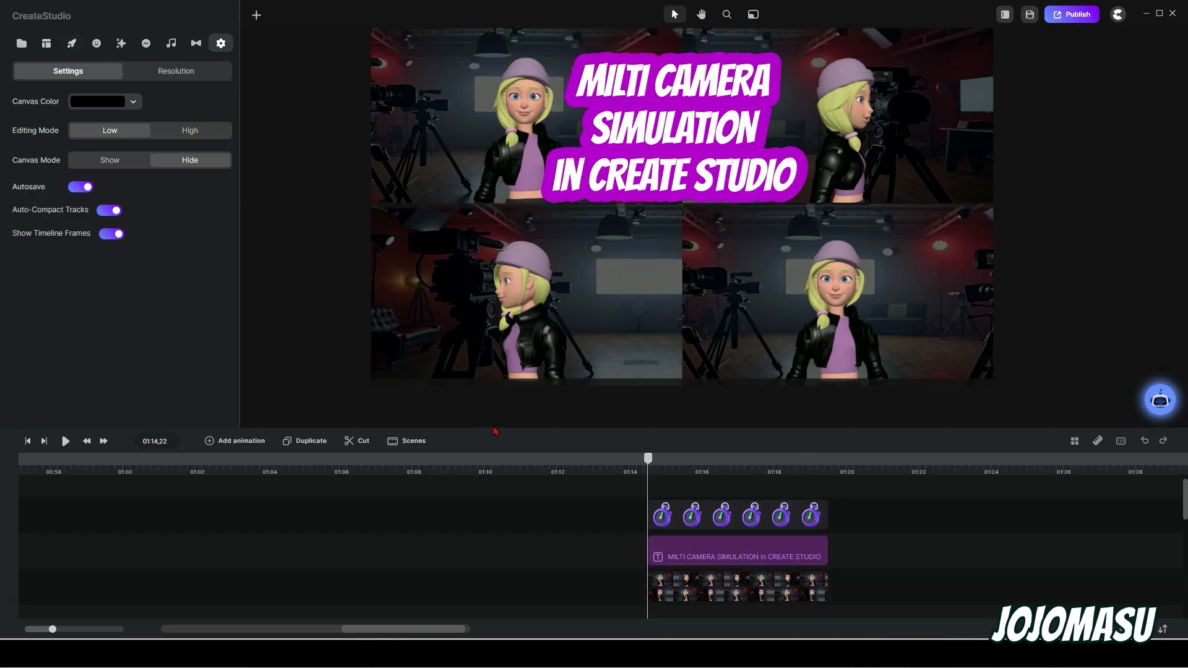
Step: Shrink the stopwatch to a small icon and place it in the lower-left corner of the canvas
left_click_drag(662, 280, 467, 332)
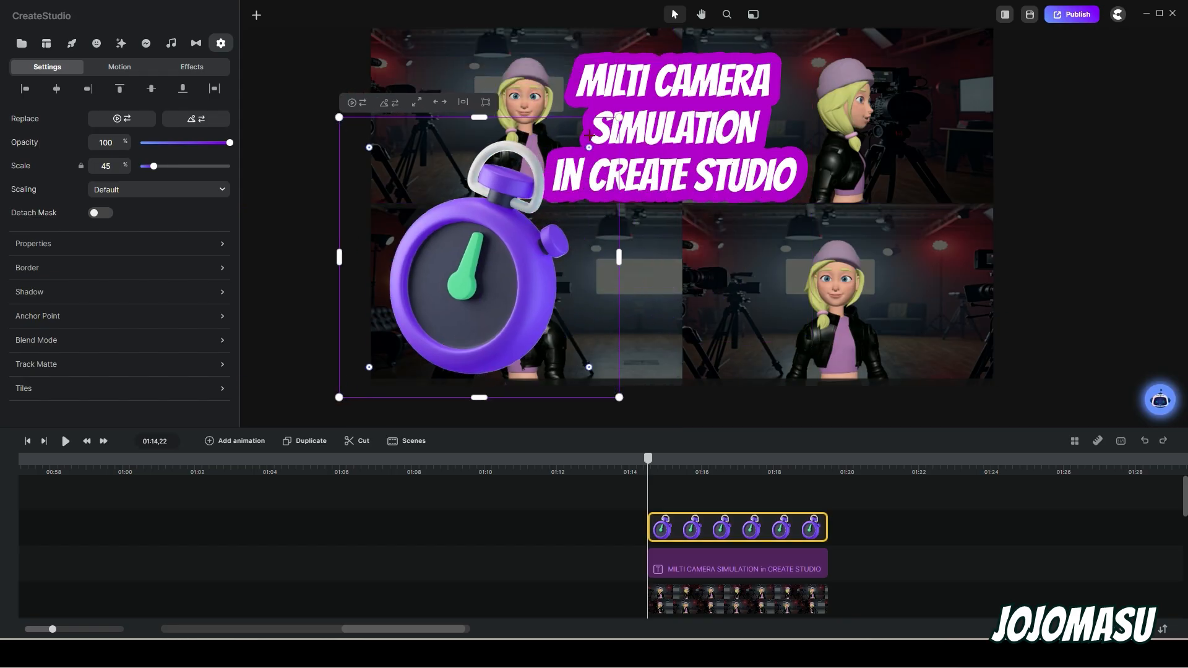
left_click_drag(617, 118, 433, 304)
left_click_drag(403, 361, 434, 337)
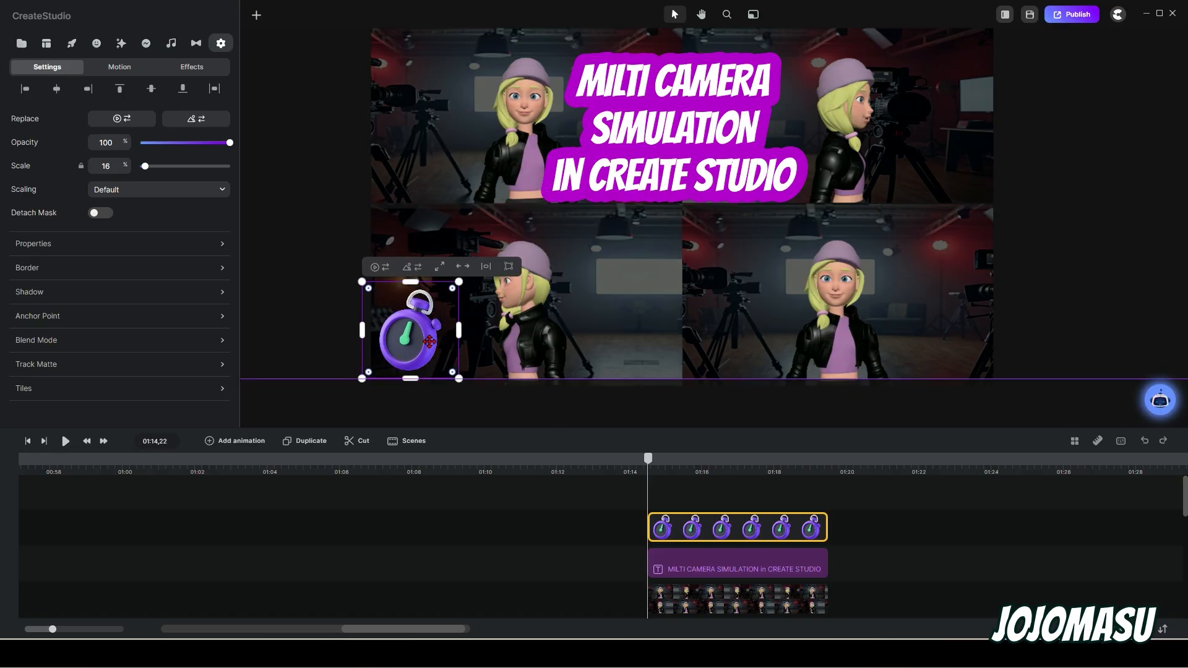
left_click_drag(468, 277, 403, 353)
left_click(457, 358)
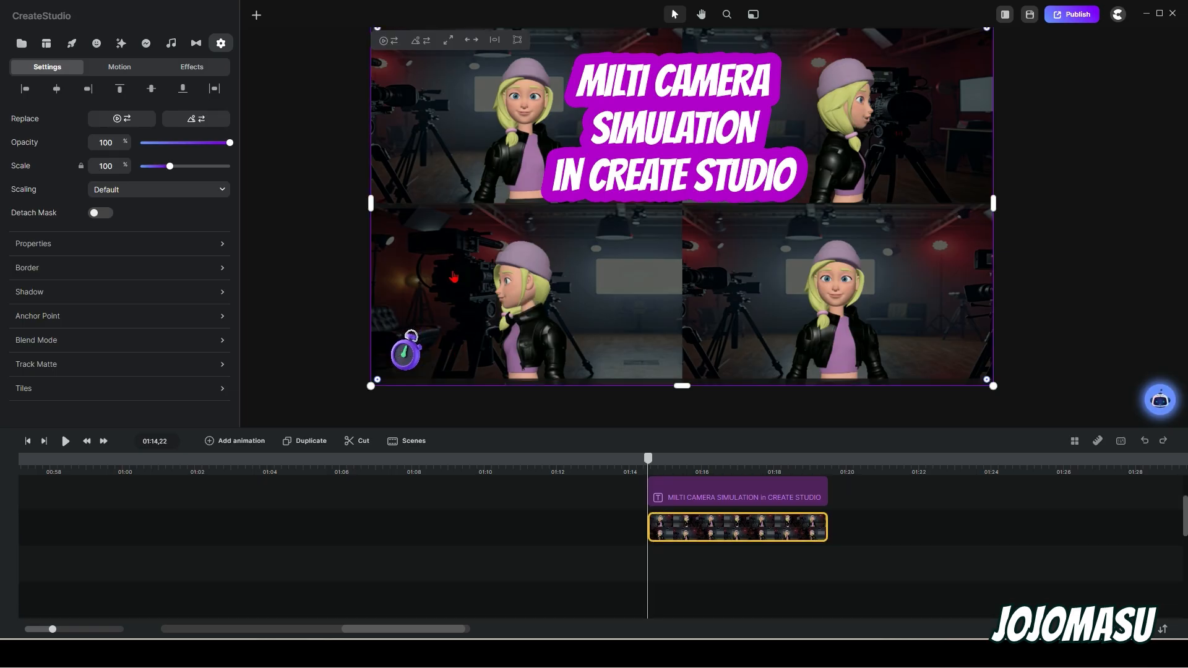
Step: Add a new text element and place it directly beside the stopwatch icon
left_click(259, 20)
left_click(276, 53)
left_click_drag(589, 307, 522, 352)
Step: Replace the placeholder text beside the stopwatch with "Under 12 Mins"
double_click(521, 352)
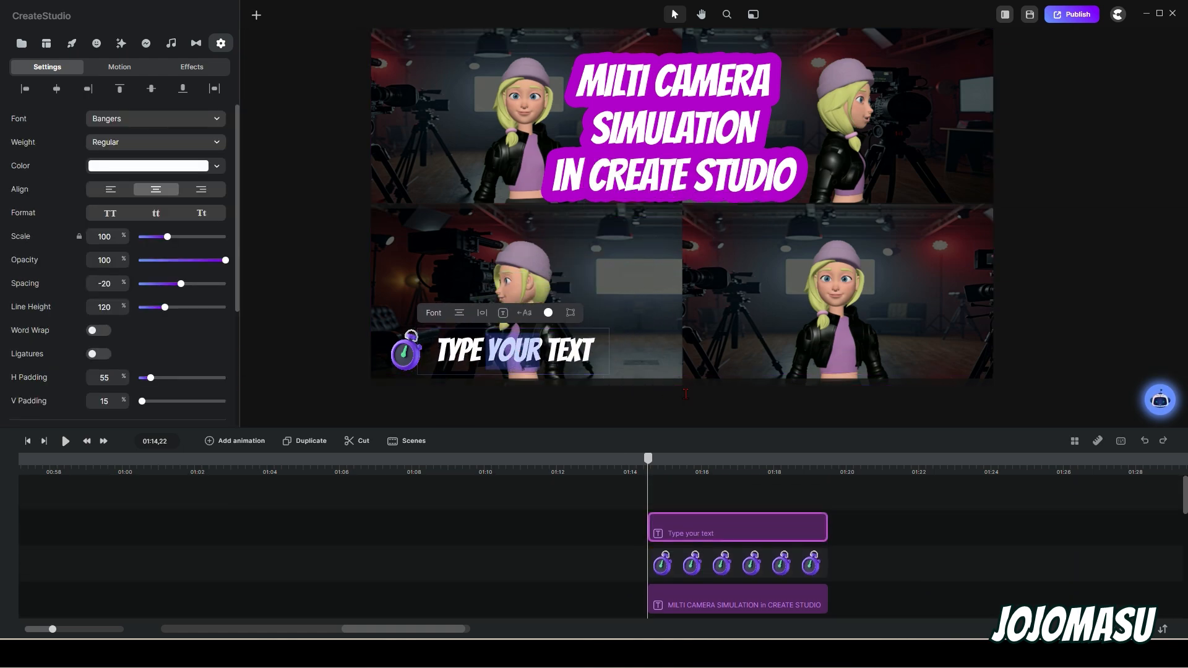
key("ctrl+a")
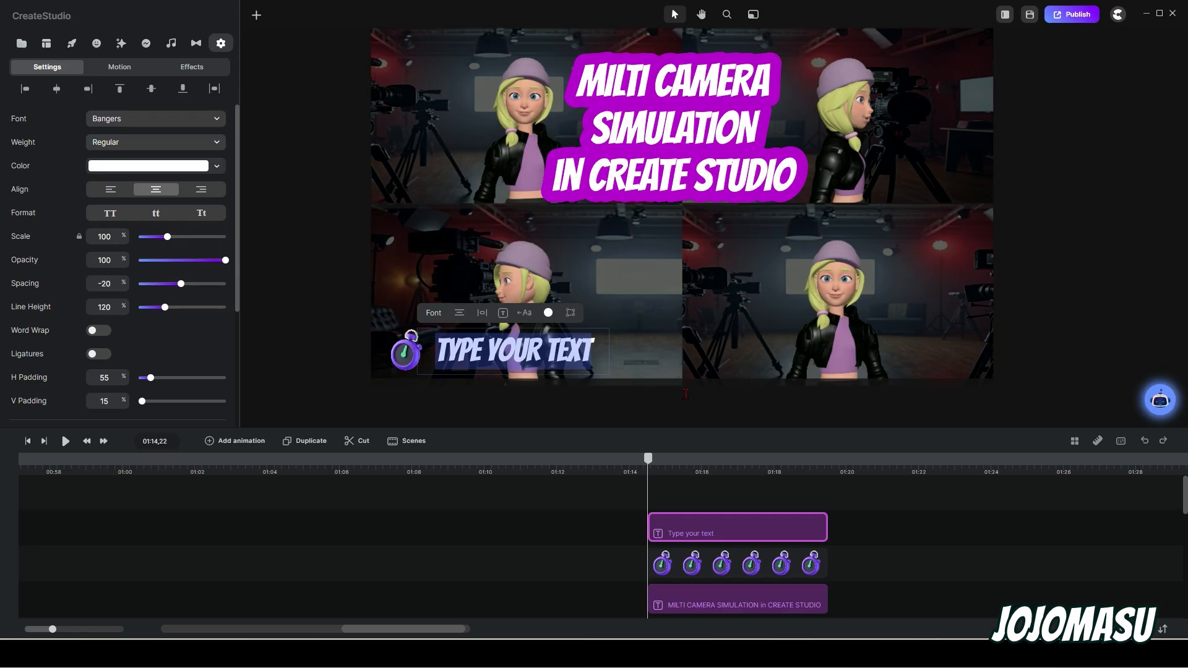
type("U")
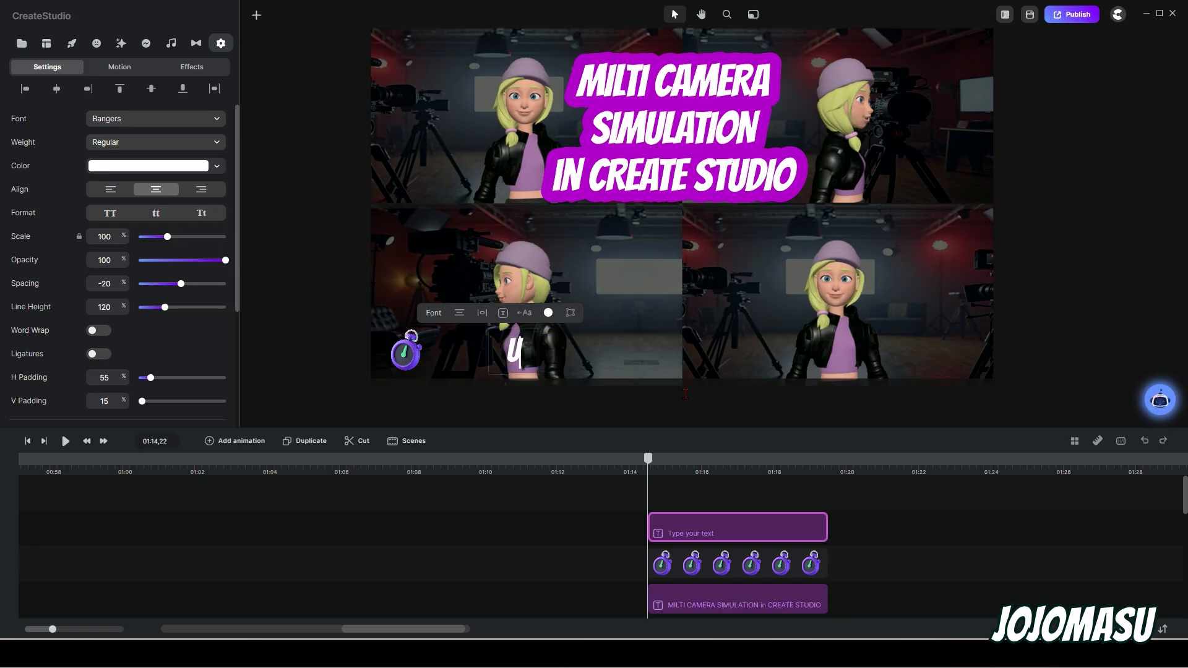
type("NDER 12 MI9")
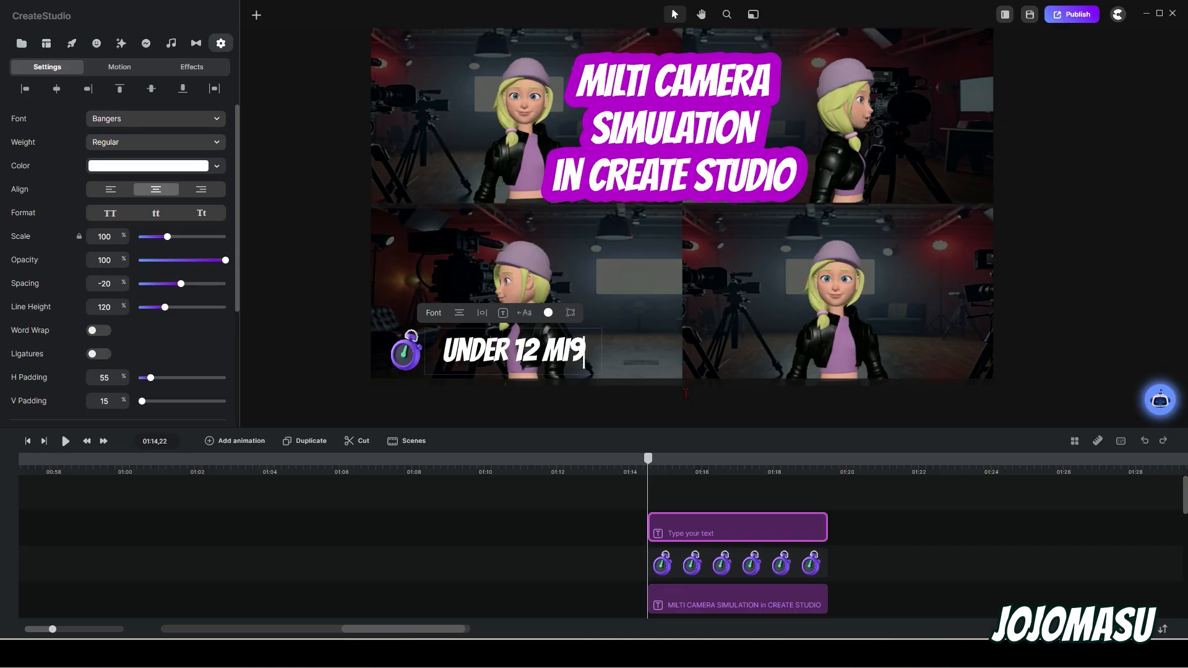
key("BackSpace")
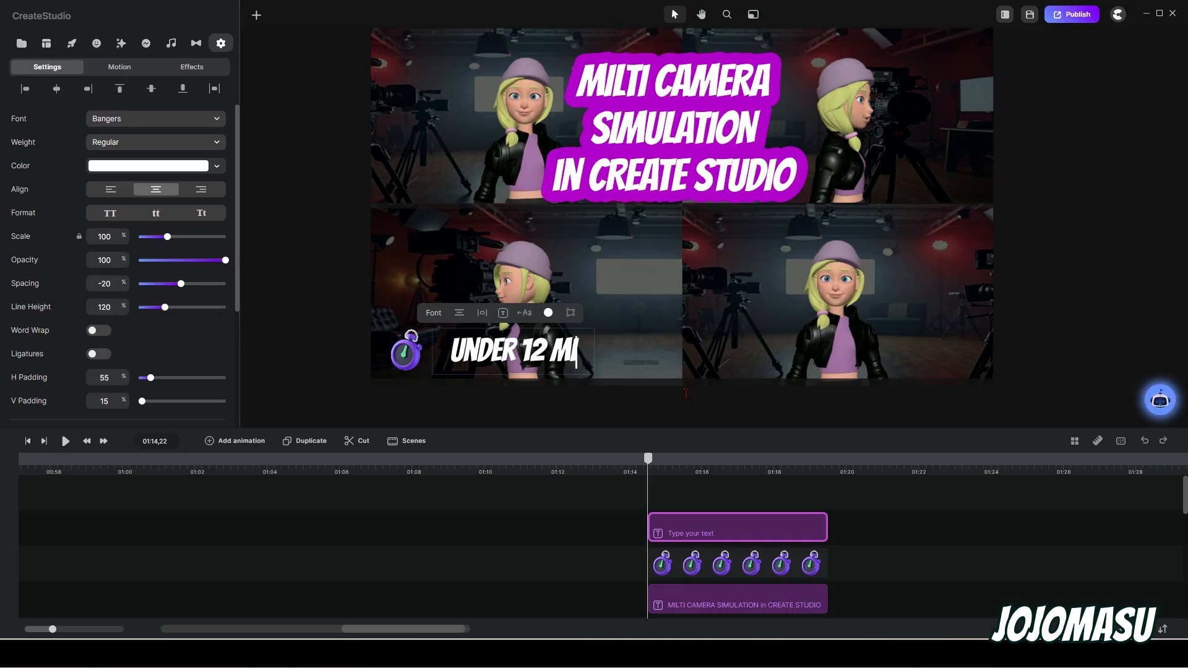
type("NS")
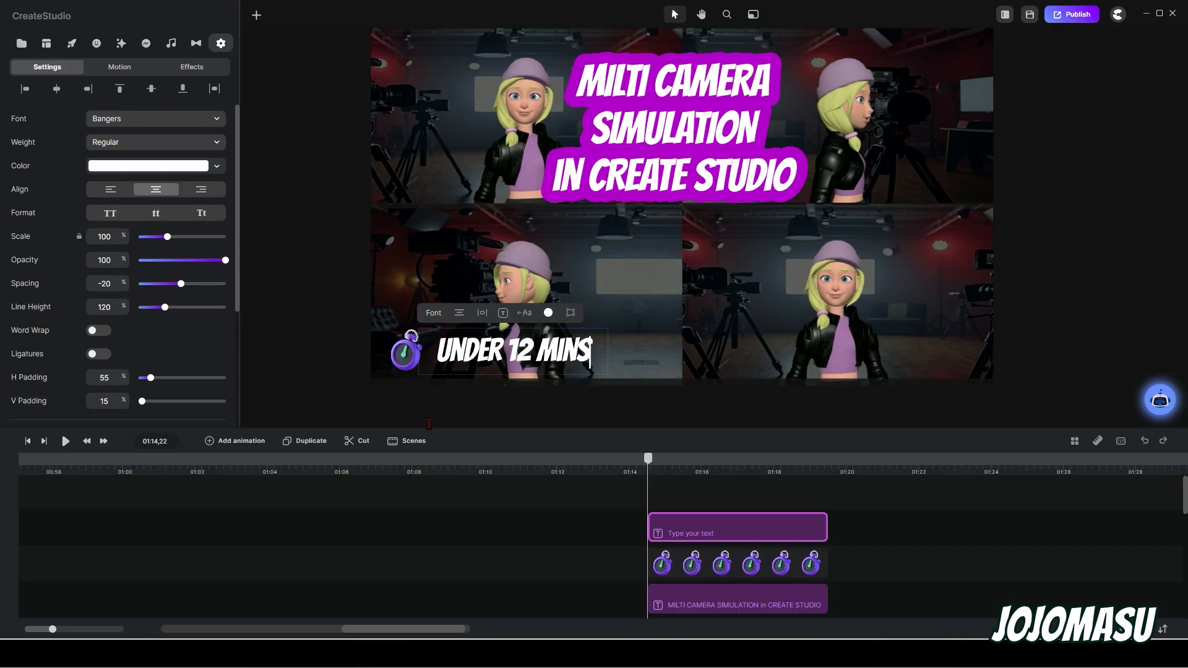
key("Escape")
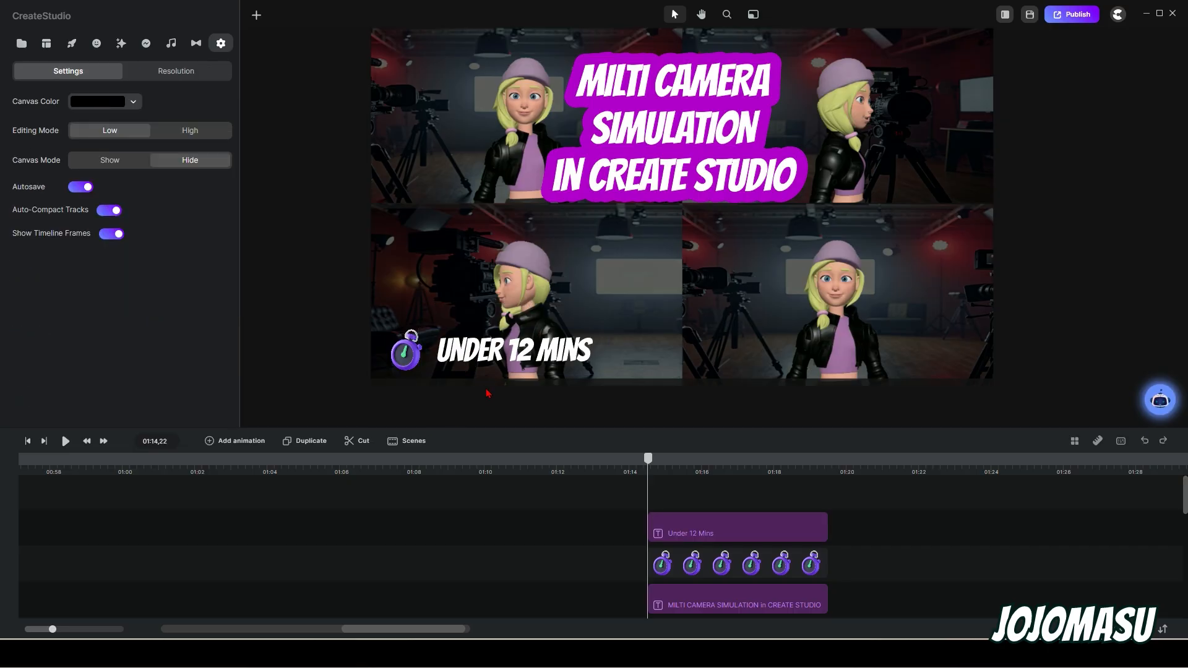
Step: Give the "Under 12 Mins" text a black border edge 19 px wide and fine-tune its position beside the stopwatch
left_click(487, 355)
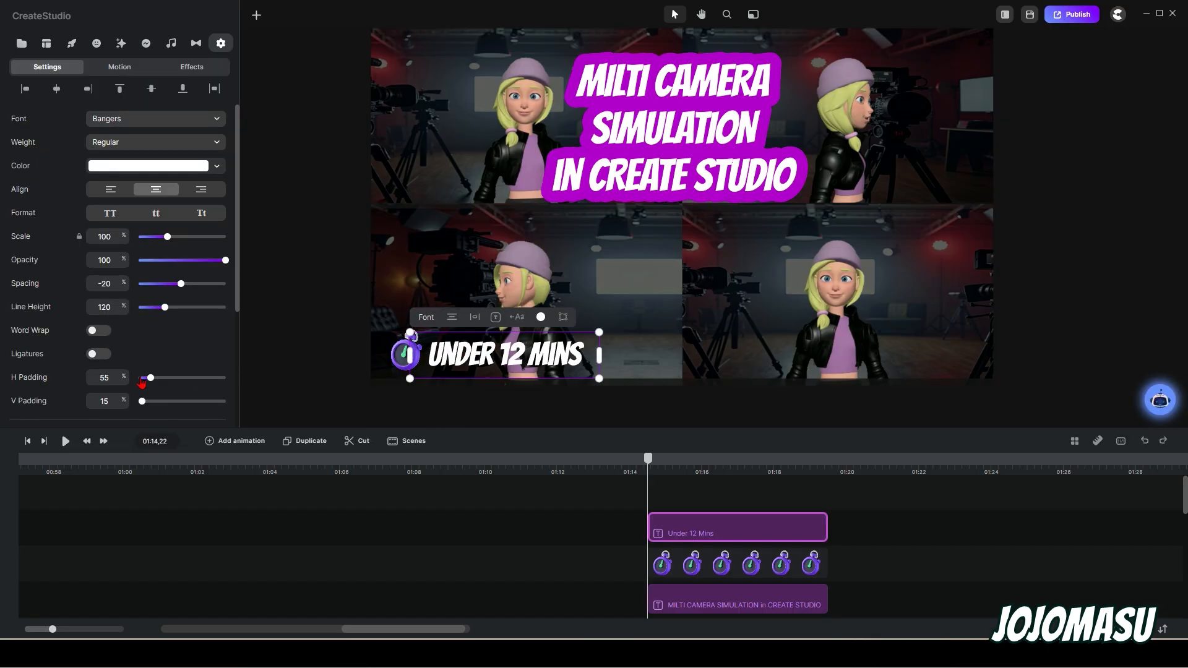
scroll(42, 382, "down", 2)
scroll(49, 378, "down", 3)
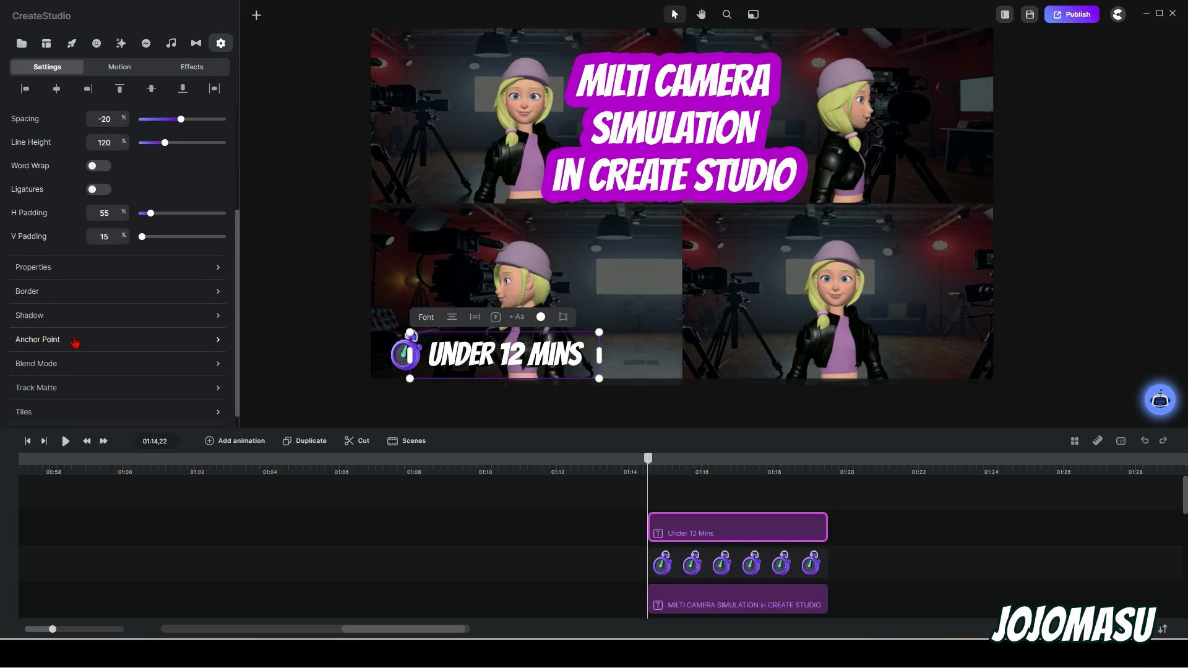
scroll(55, 387, "down", 1)
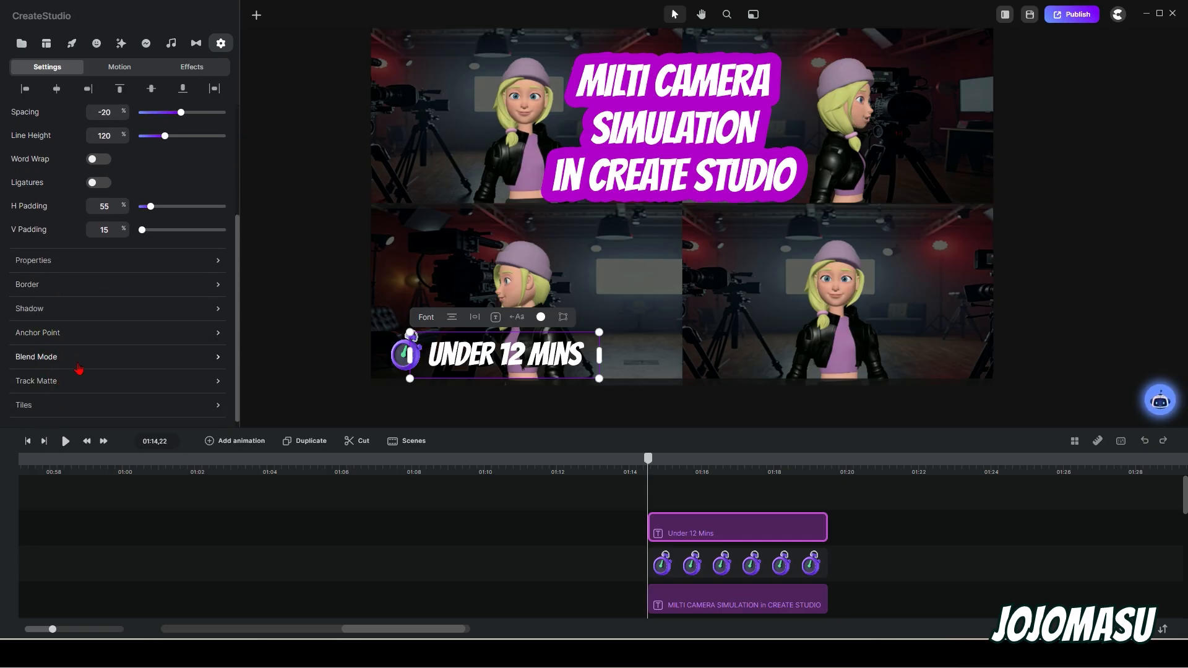
left_click(32, 279)
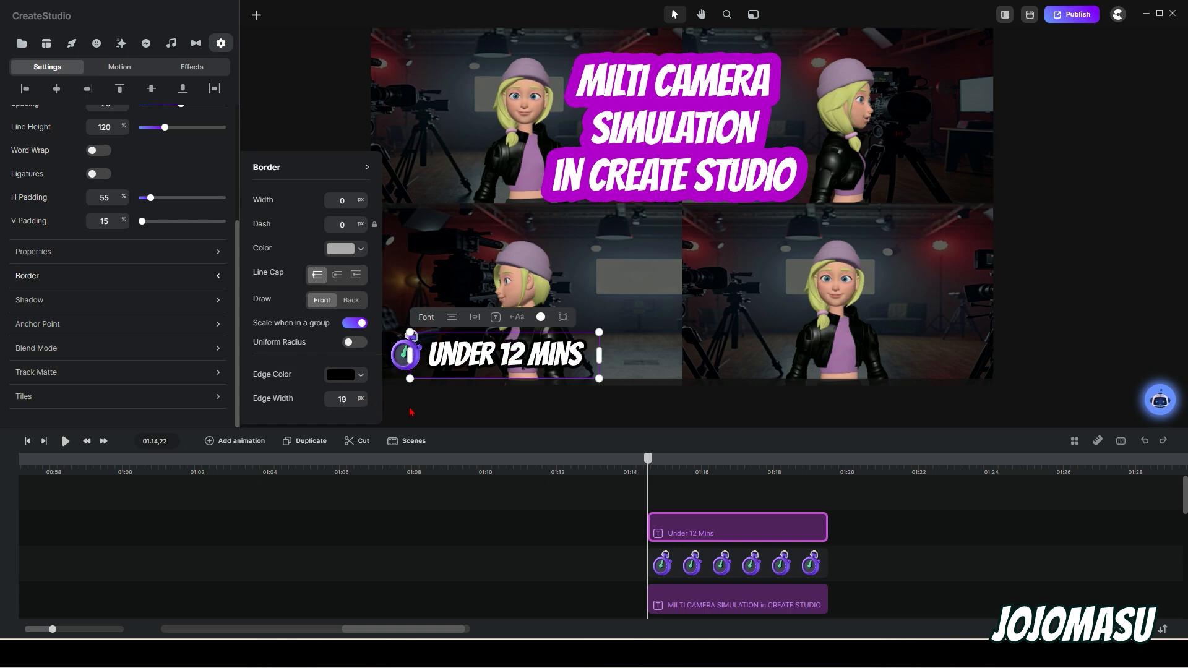
left_click(691, 412)
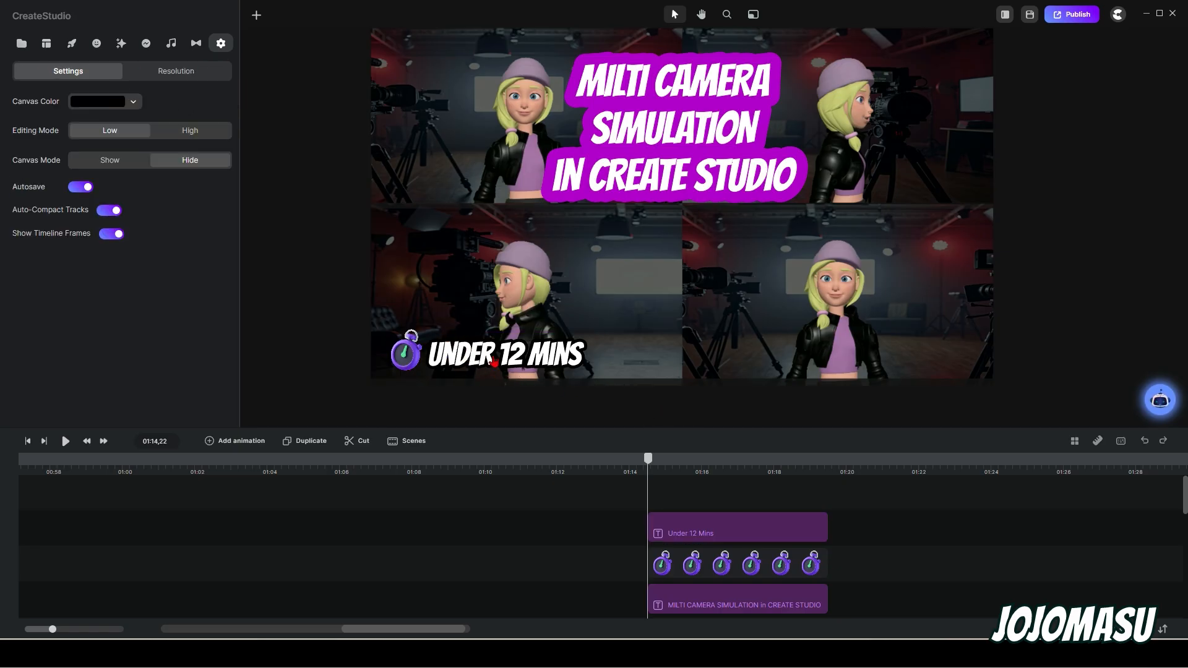
mouse_move(528, 348)
left_mouse_down()
mouse_move(614, 280)
mouse_move(570, 292)
mouse_move(540, 253)
mouse_move(553, 172)
mouse_move(570, 194)
mouse_move(557, 342)
mouse_move(534, 352)
left_mouse_up()
left_click(883, 355)
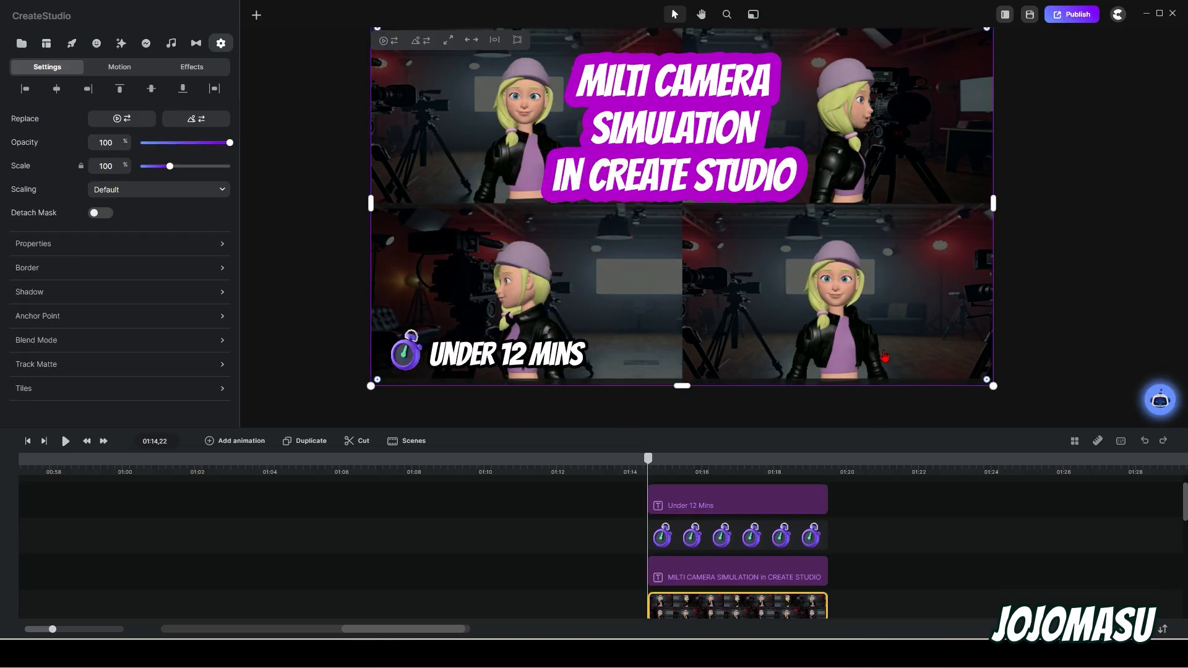
Step: Add a text element in the lower-right corner of the canvas and replace its placeholder with "JOJOMASU"
left_click(257, 16)
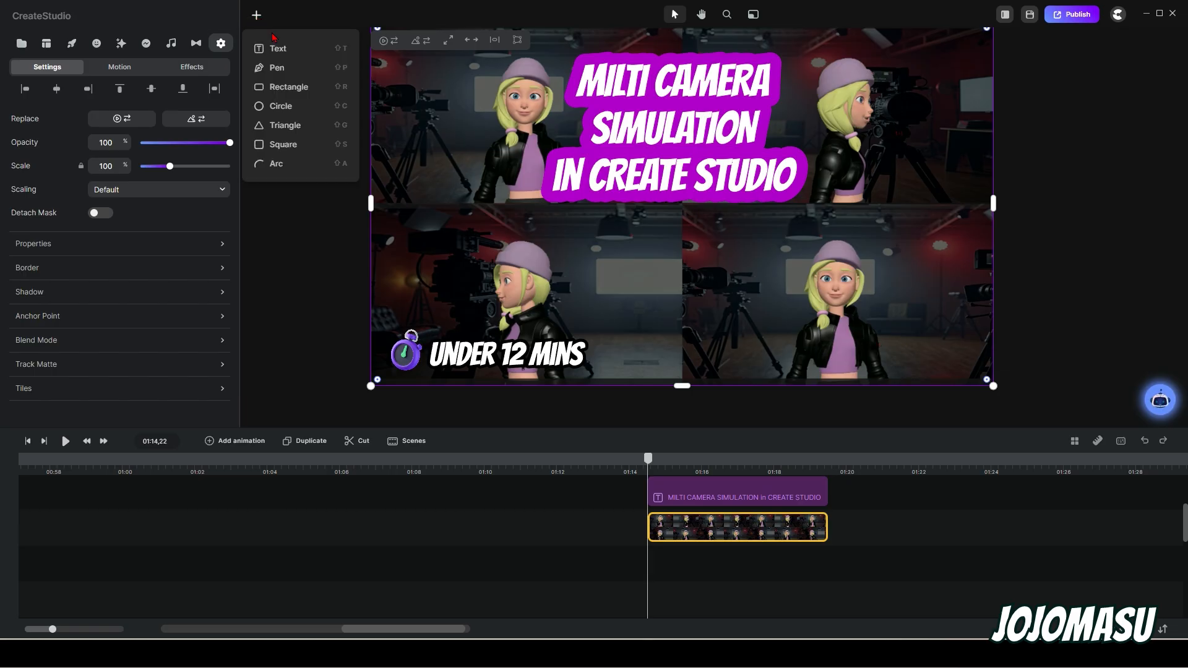
left_click_drag(270, 49, 874, 360)
double_click(875, 361)
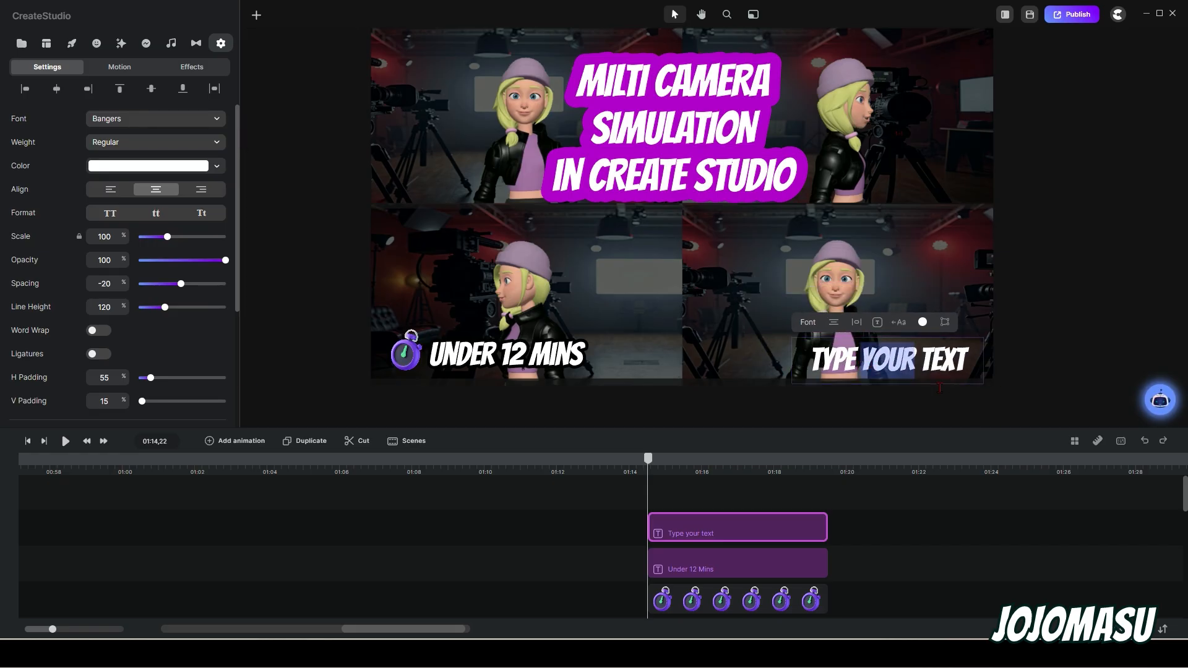
key("ctrl+a")
key("BackSpace")
type("JOJO")
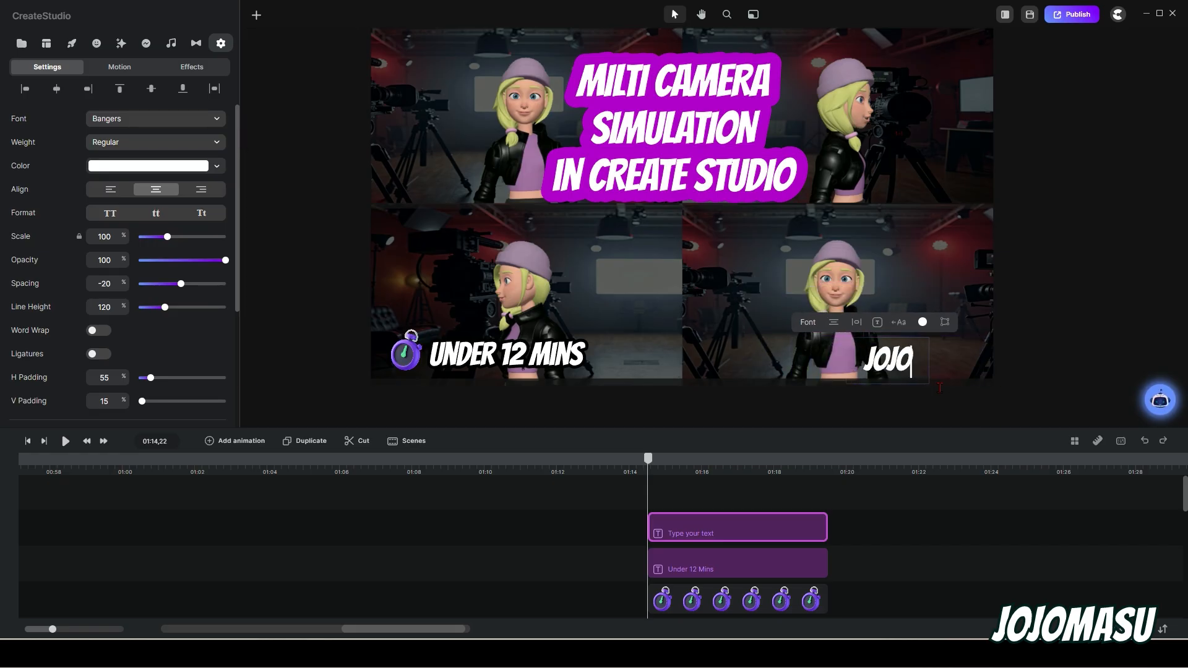
type("MASU")
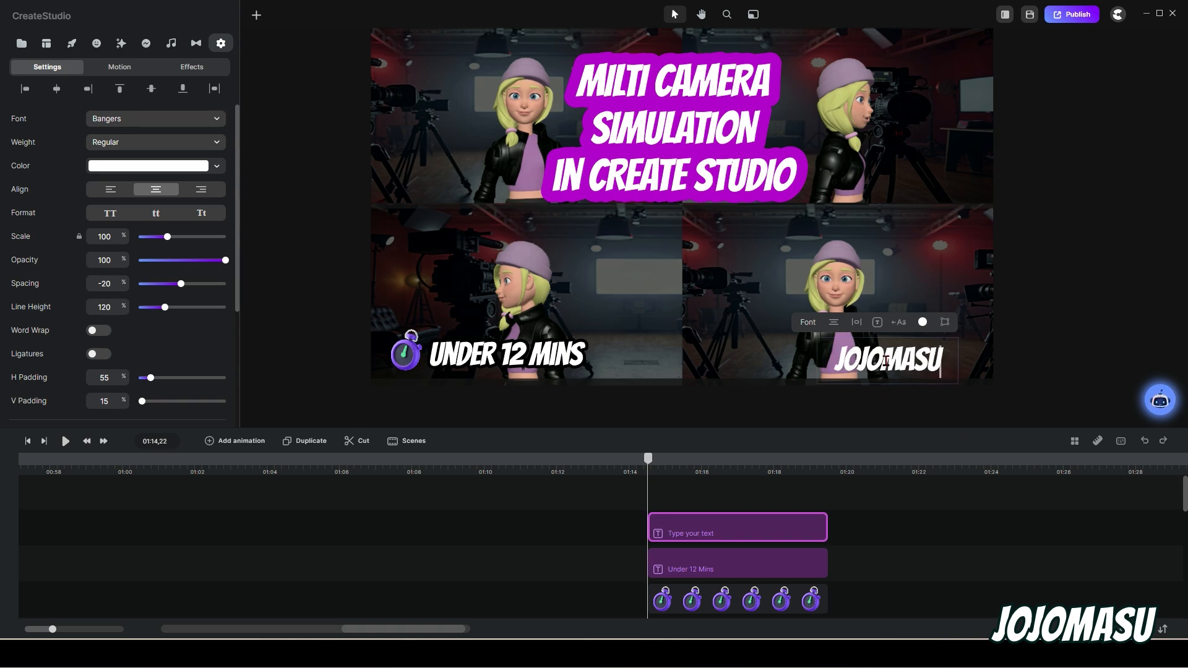
key("Escape")
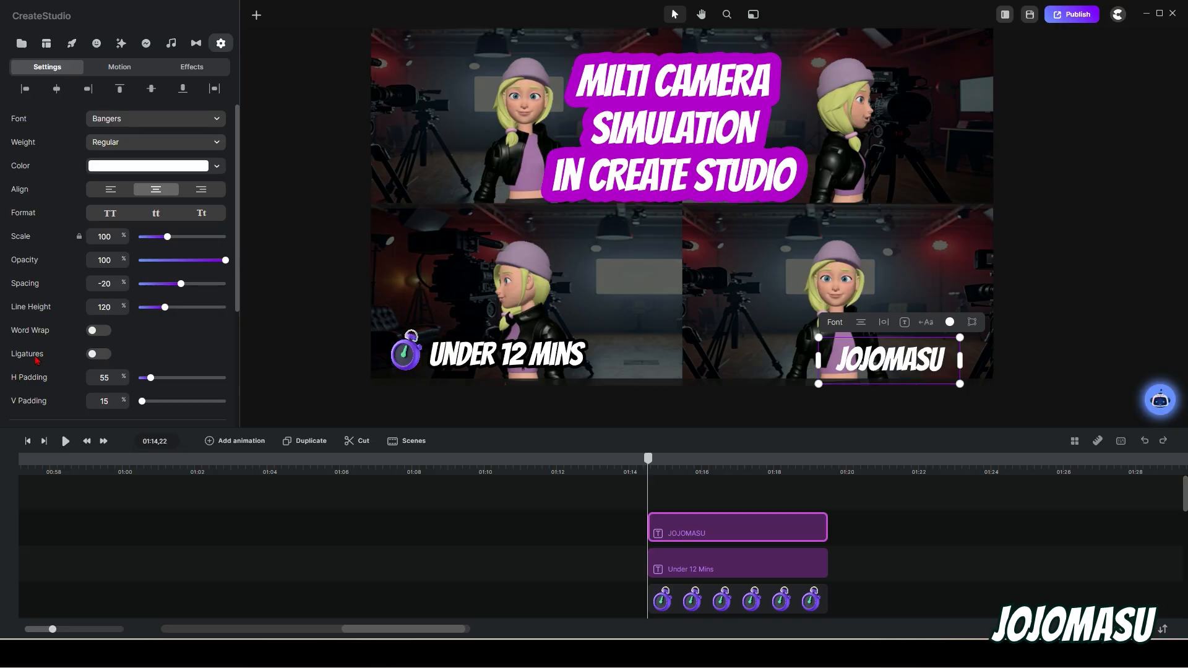
Step: Give the "JOJOMASU" text a thick black border edge and move it closer to the canvas's lower-right corner
scroll(68, 374, "down", 5)
left_click(59, 311)
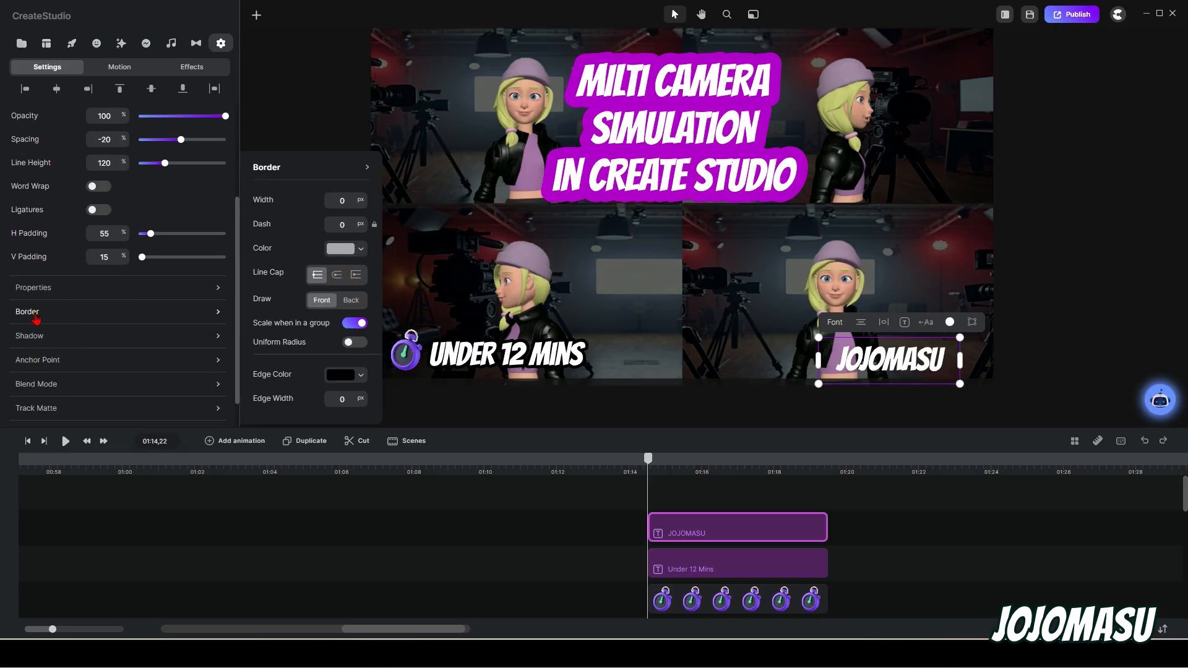
left_click_drag(357, 401, 450, 408)
left_click(1141, 333)
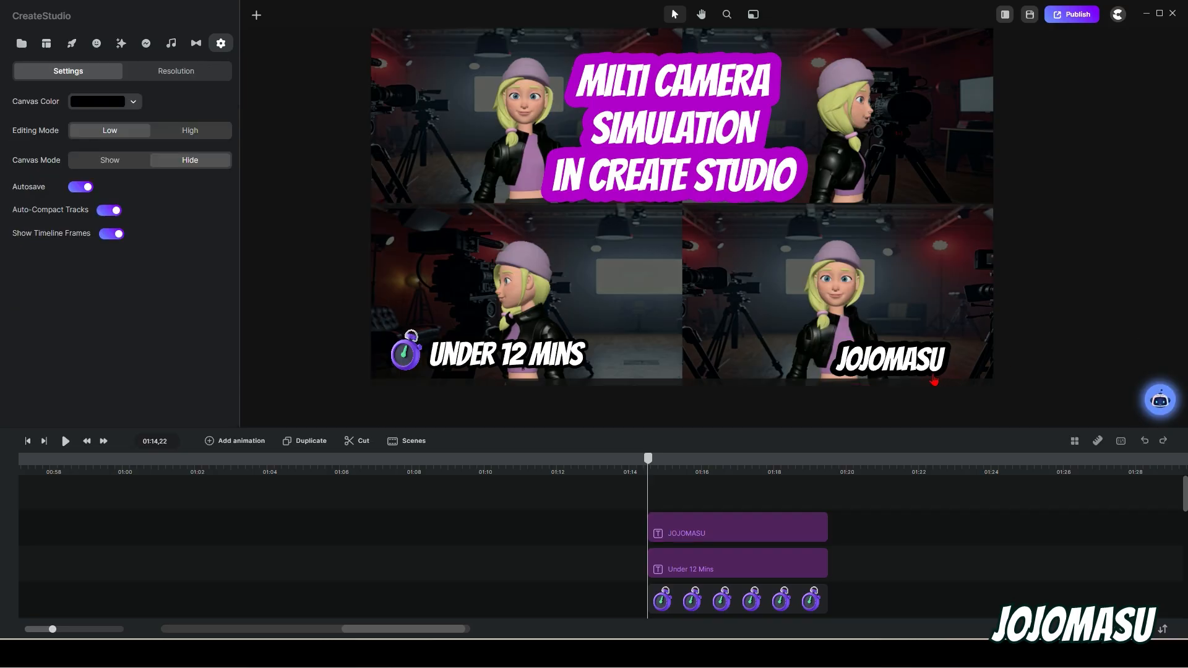
left_click(910, 370)
left_click_drag(910, 370, 948, 367)
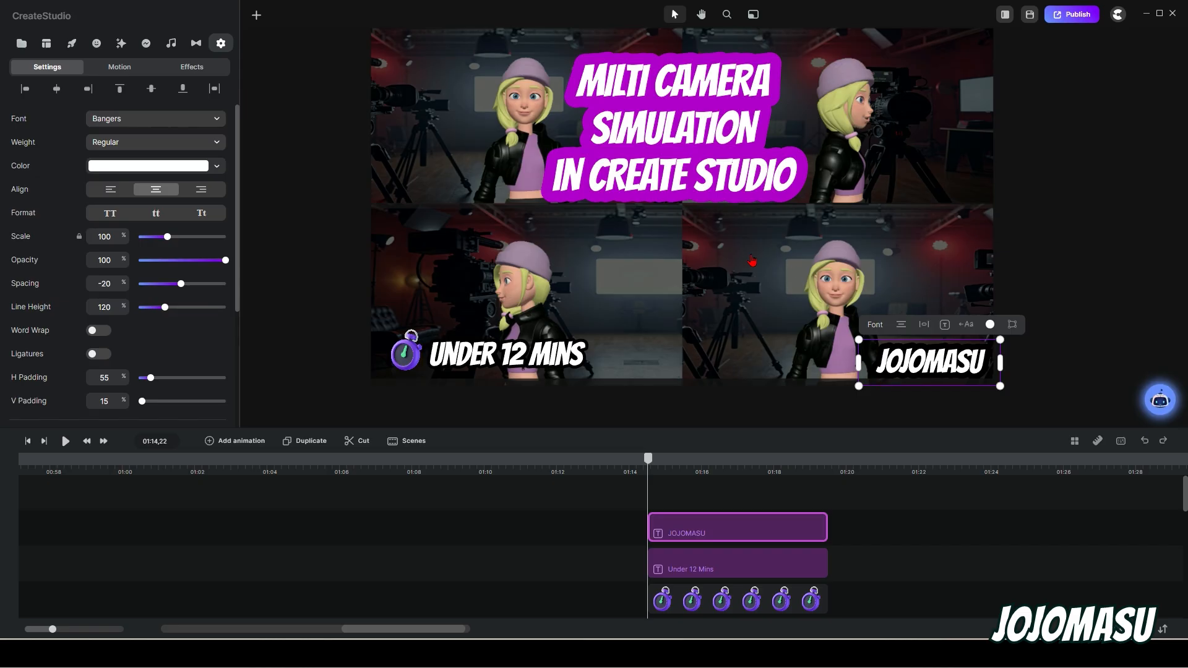
Step: Add a new text element and place it just below the purple title
left_click(676, 174)
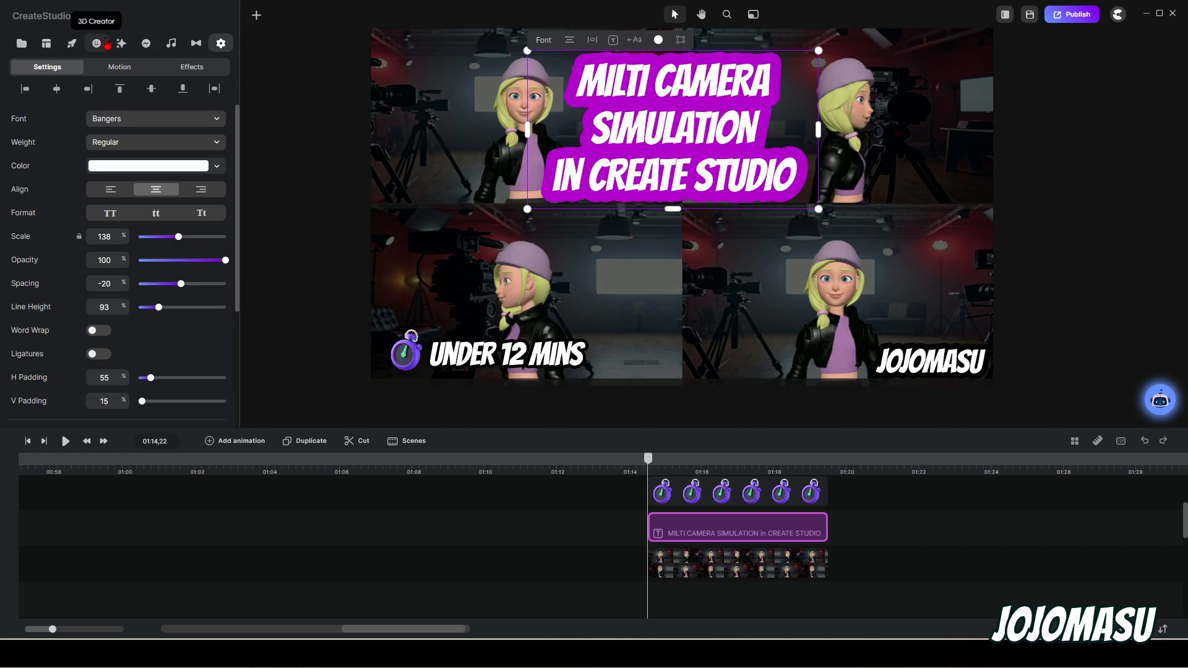
left_click(253, 21)
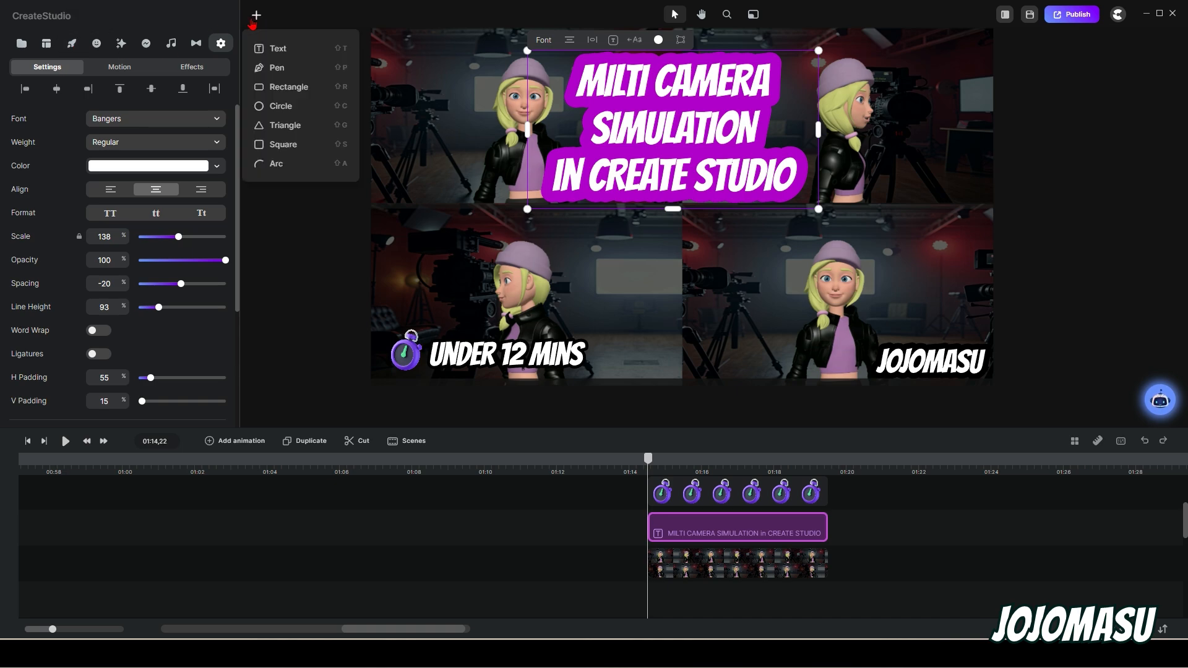
left_click(278, 50)
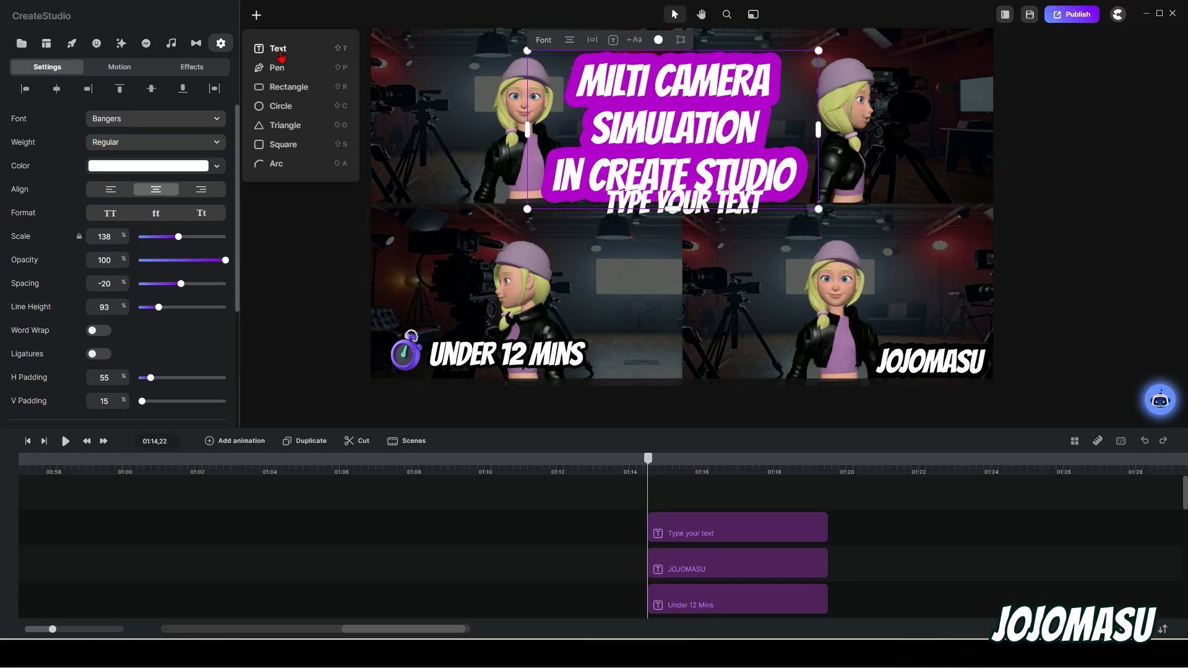
left_click_drag(693, 202, 685, 252)
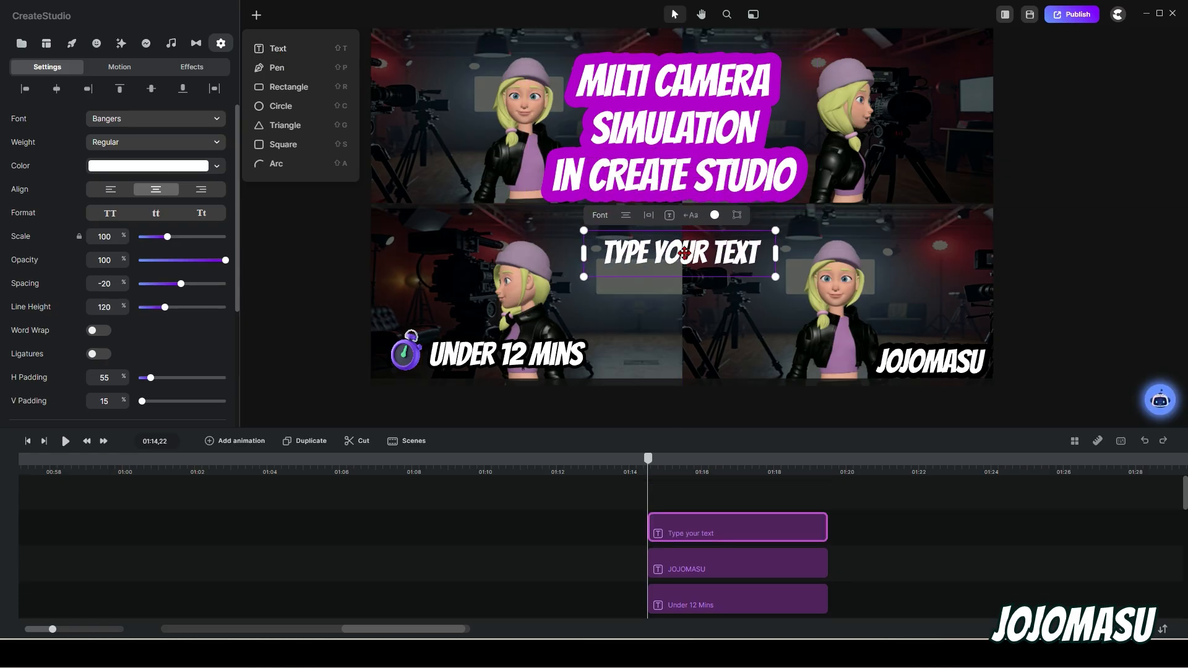
Step: Replace the placeholder text below the title with "Step By Step"
double_click(682, 253)
key("ctrl+a")
type("STEP")
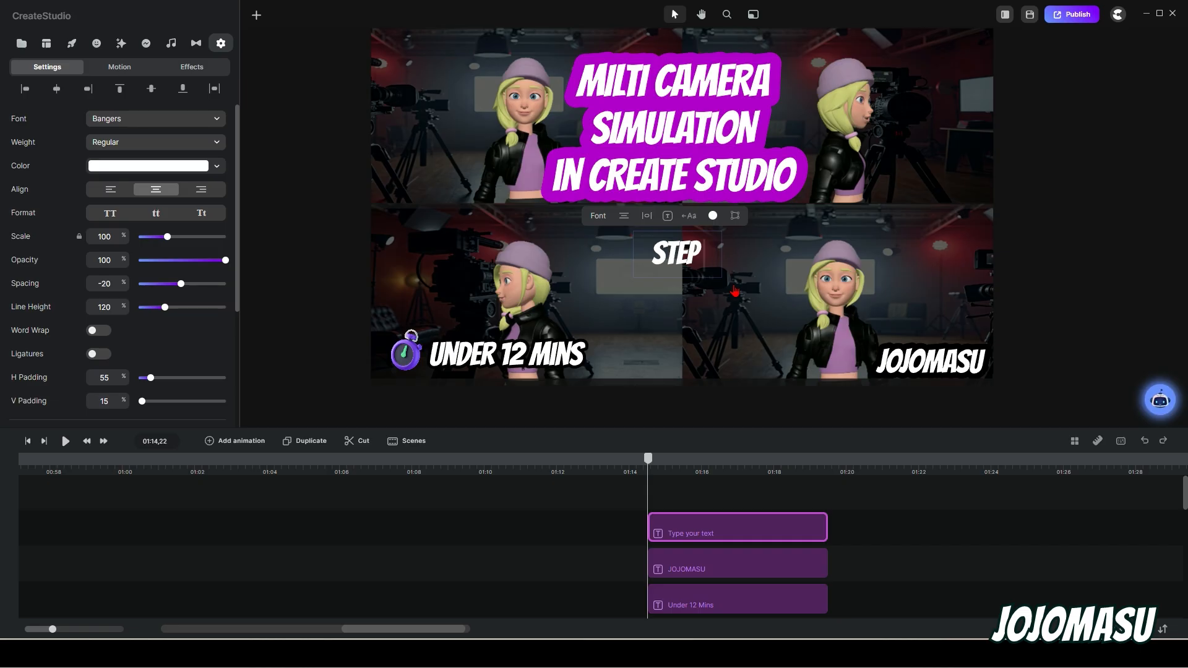
type(" 4")
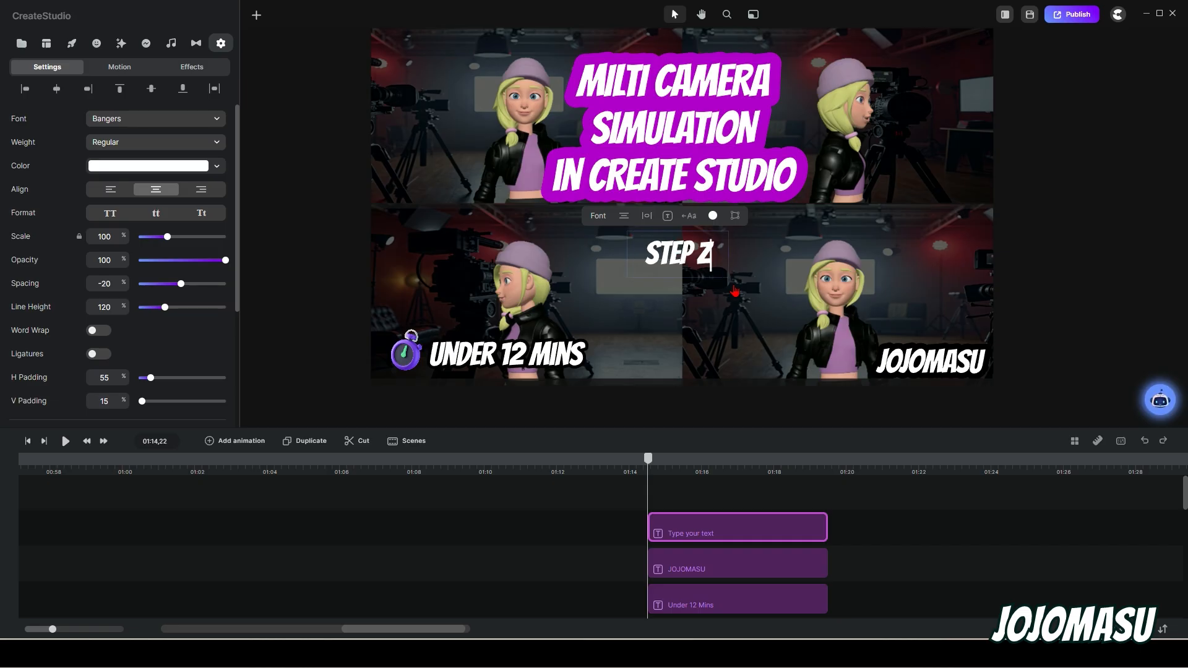
key("BackSpace")
key("BackSpace")
type("BY STEO")
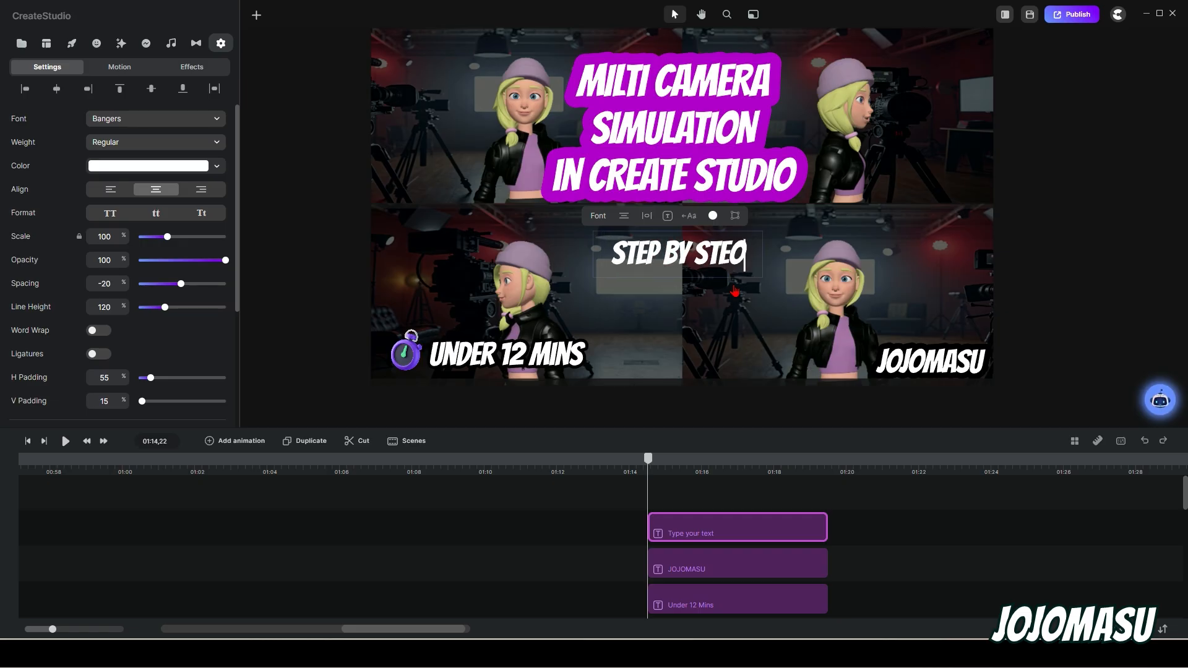
key("BackSpace")
type("P")
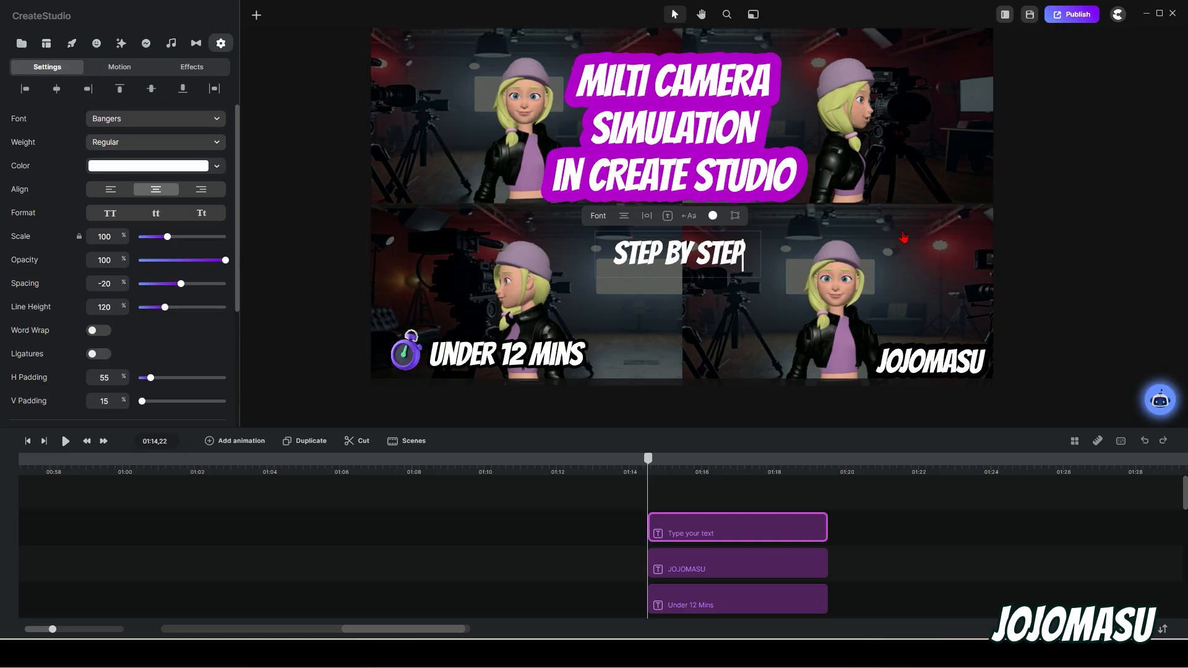
Step: Center the "Step By Step" text horizontally on the canvas just below the title and save the project
left_click(720, 265)
mouse_move(721, 273)
left_mouse_down()
mouse_move(740, 267)
mouse_move(724, 280)
left_mouse_up()
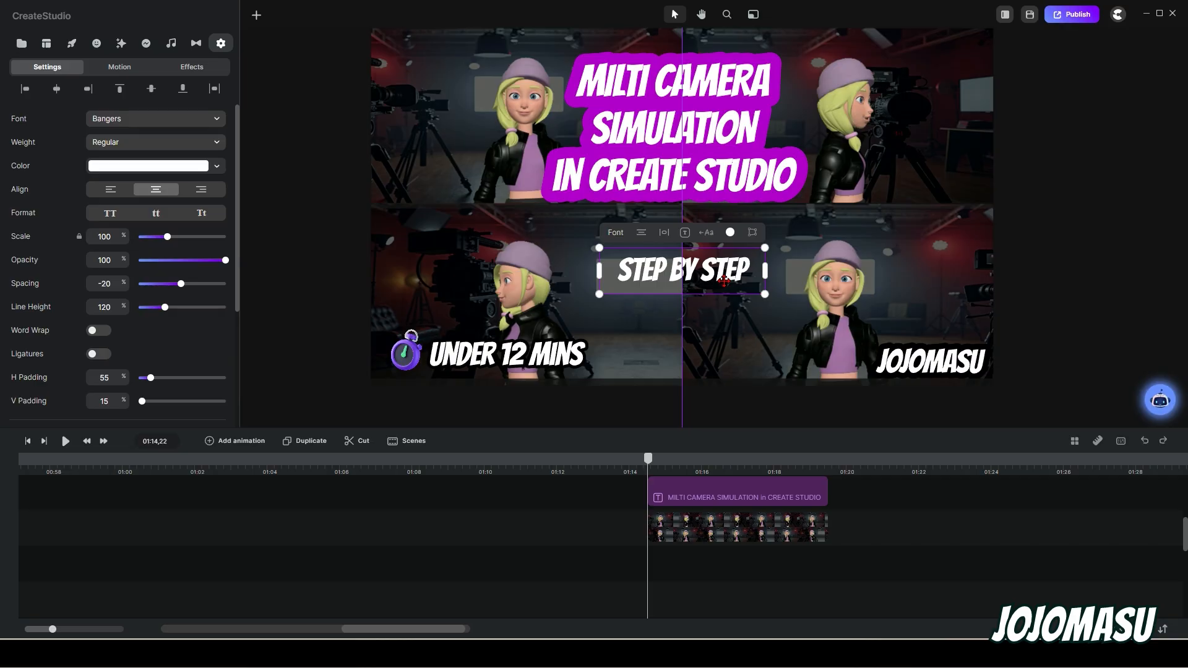
mouse_move(724, 280)
left_mouse_down()
mouse_move(695, 273)
mouse_move(719, 242)
mouse_move(738, 269)
mouse_move(724, 266)
left_mouse_up()
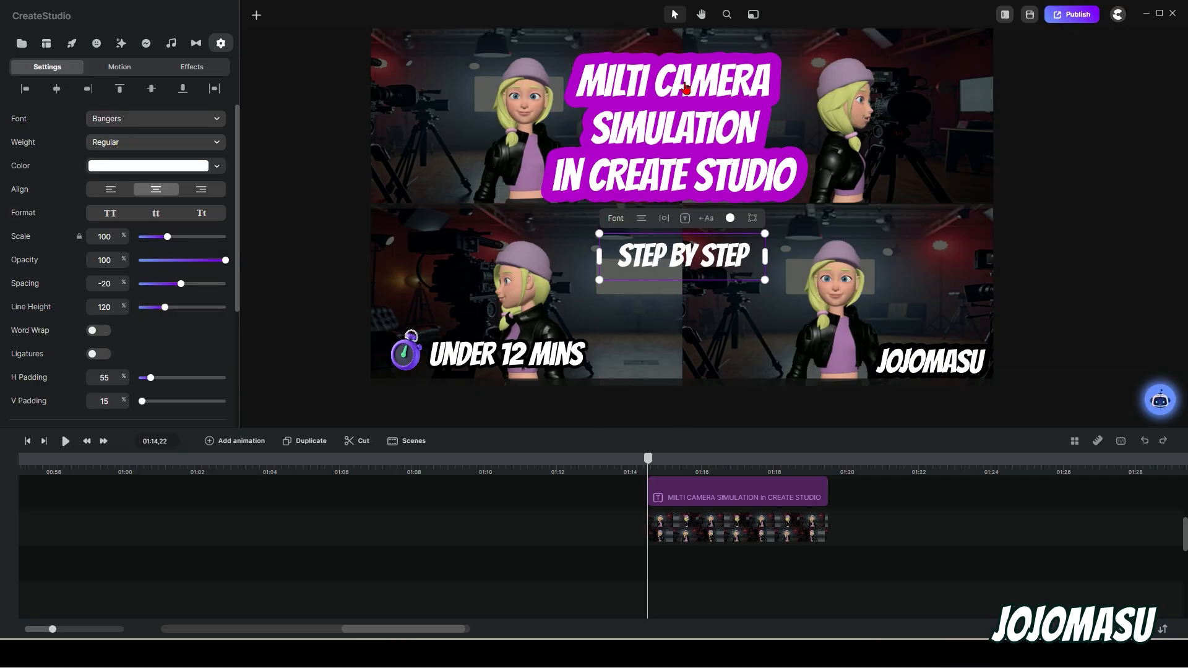
double_click(654, 268)
key("Escape")
key("ctrl+s")
Step: Give the "Step By Step" text a bright green border edge
scroll(56, 346, "down", 3)
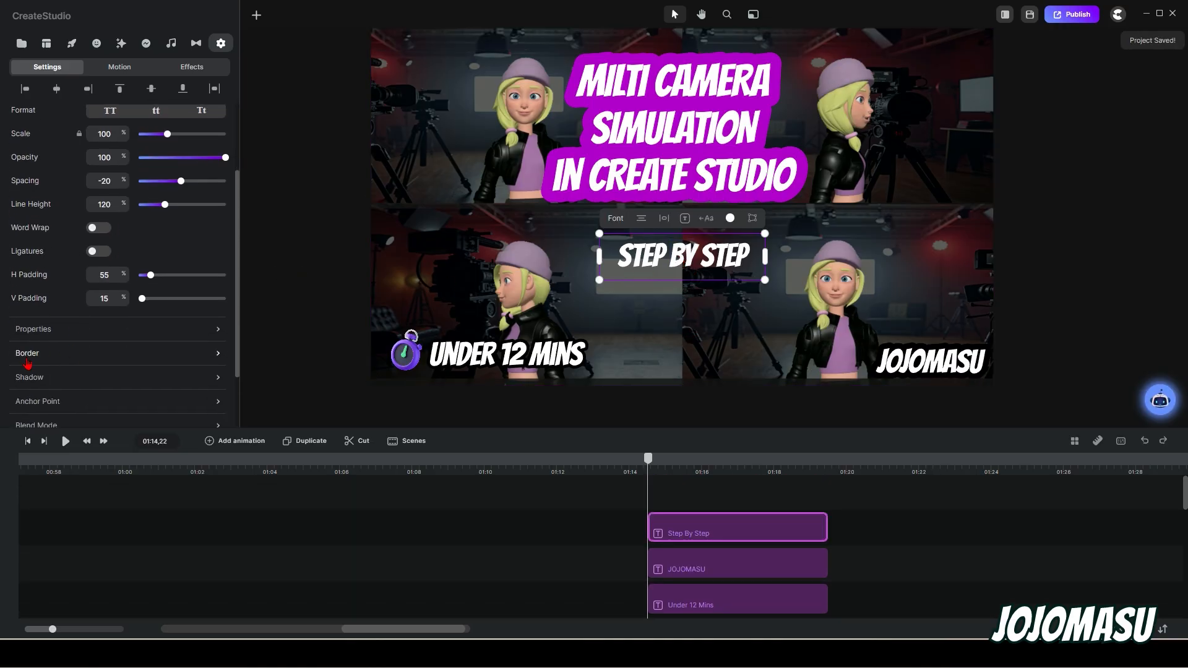
left_click(31, 358)
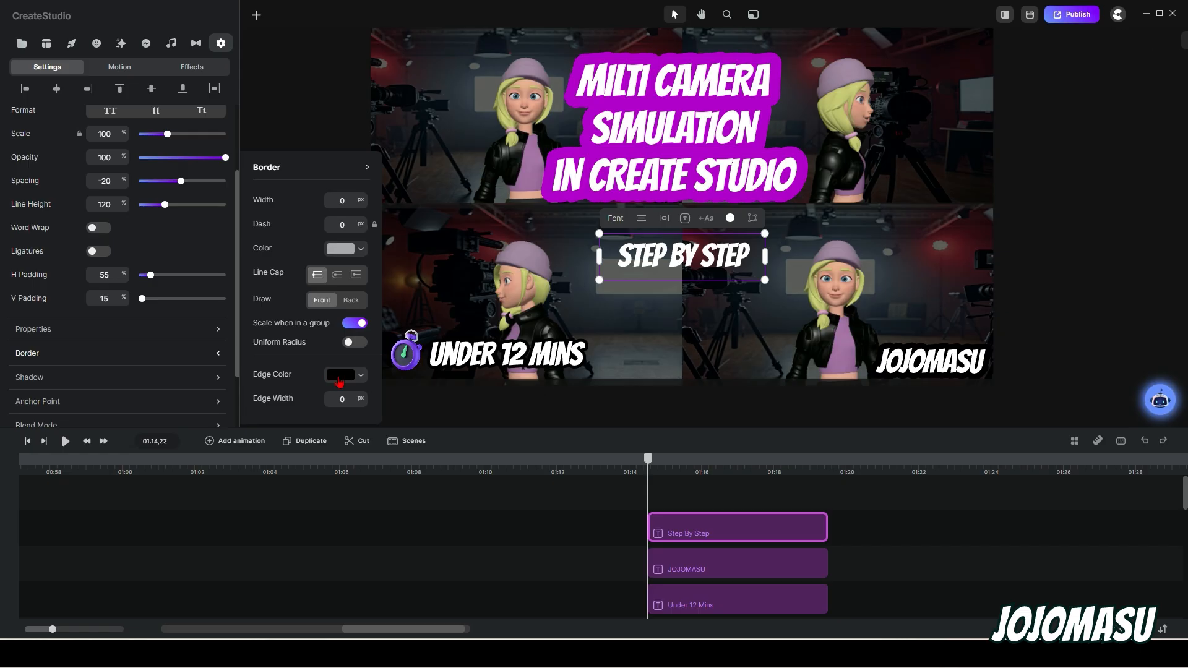
left_click(337, 379)
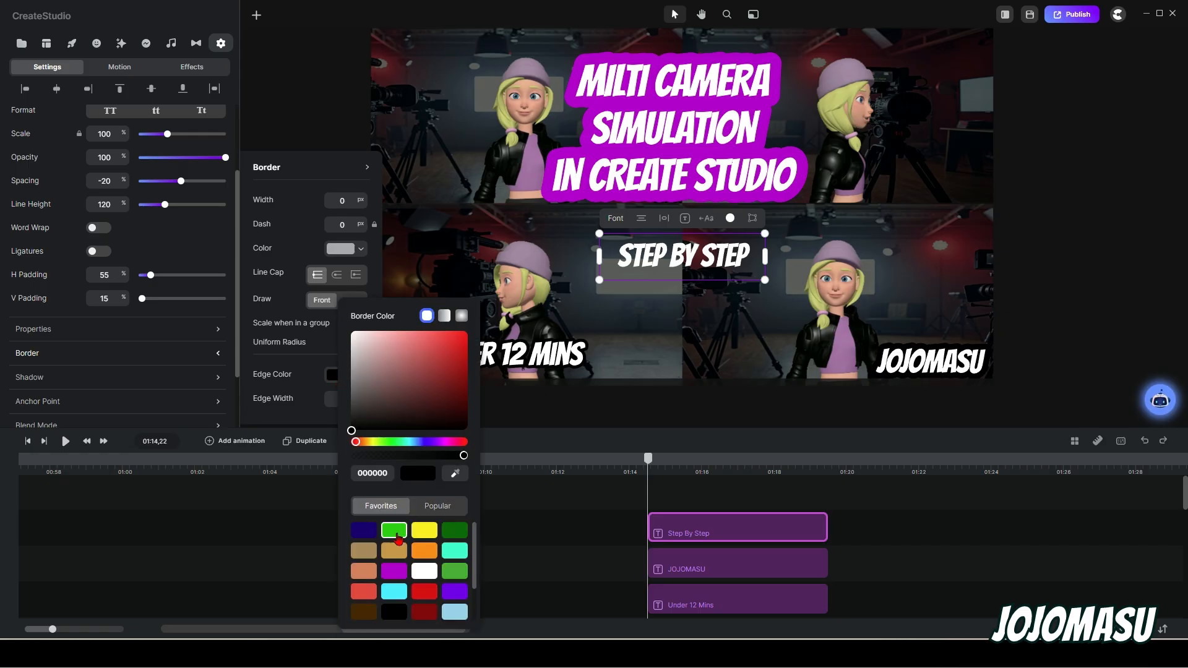
left_click(394, 530)
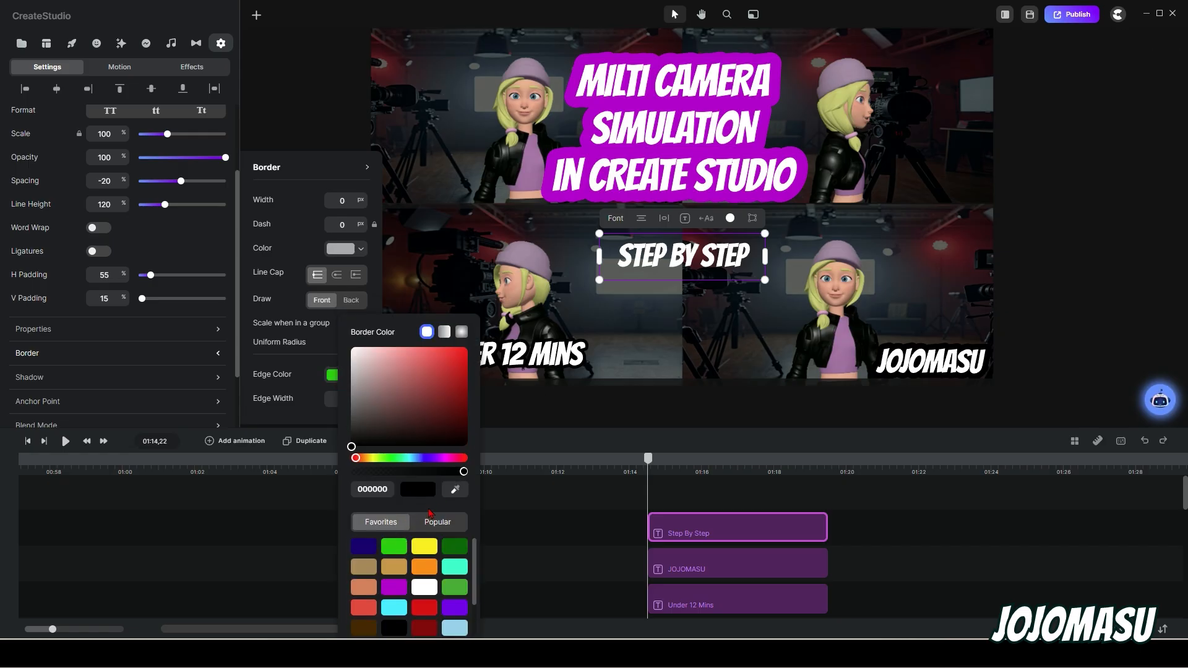
left_click(312, 386)
left_click_drag(363, 398, 408, 404)
left_click(1034, 263)
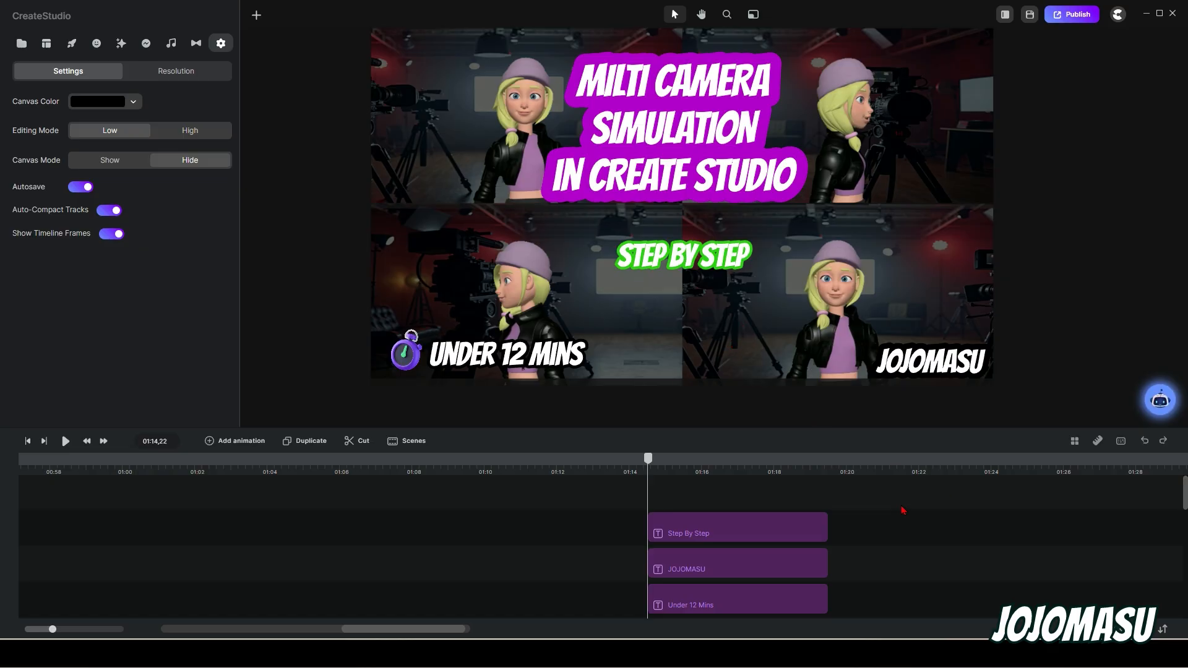
Step: Group all the thumbnail's timeline clips, including the texts, stopwatch and camera-view image
scroll(903, 510, "down", 3)
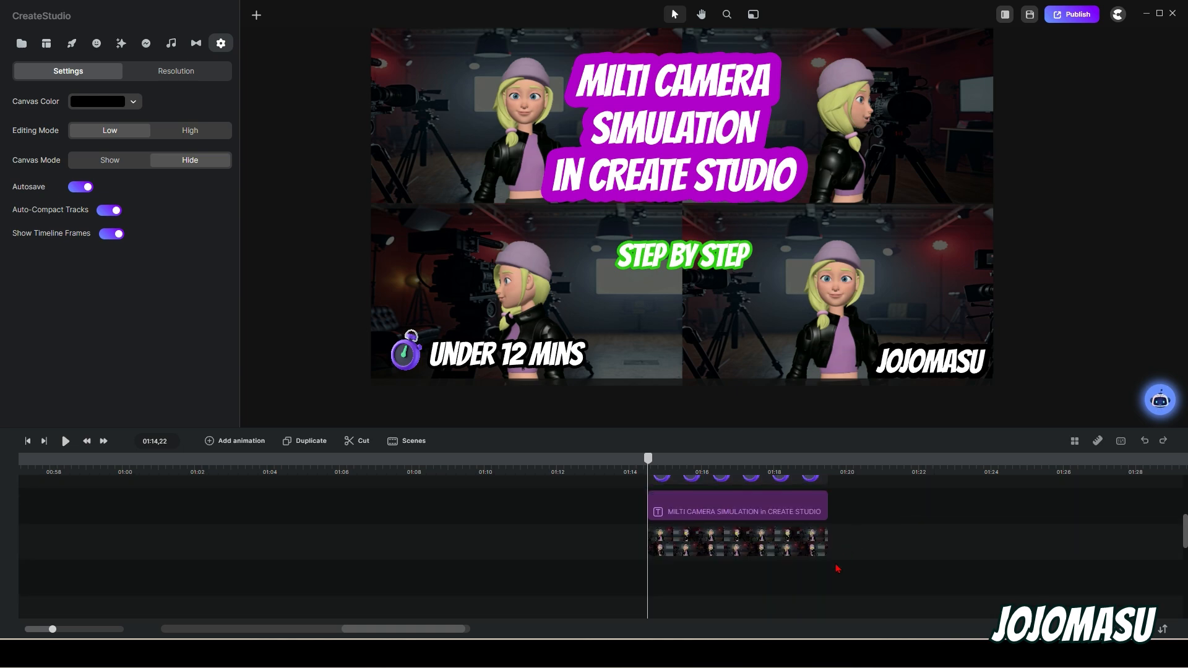
left_click_drag(839, 591, 714, 260)
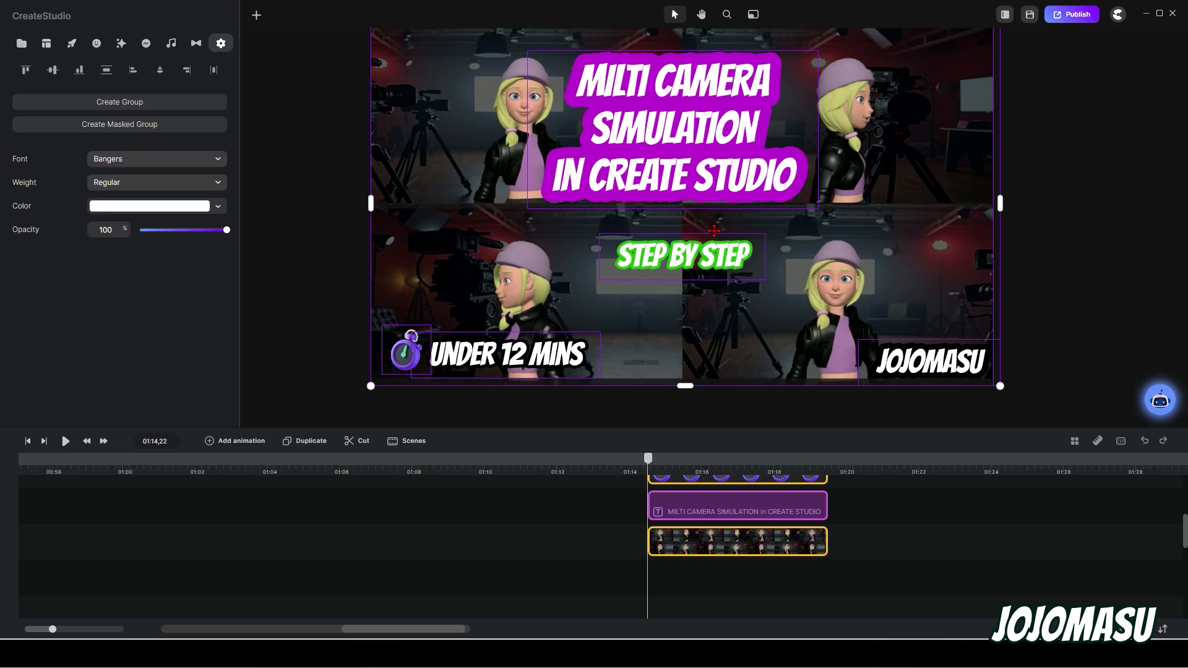
key("ctrl+g")
Step: Take a snapshot of the thumbnail group at about 01:16 on the timeline
mouse_move(710, 472)
left_mouse_down()
mouse_move(734, 480)
mouse_move(708, 484)
left_mouse_up()
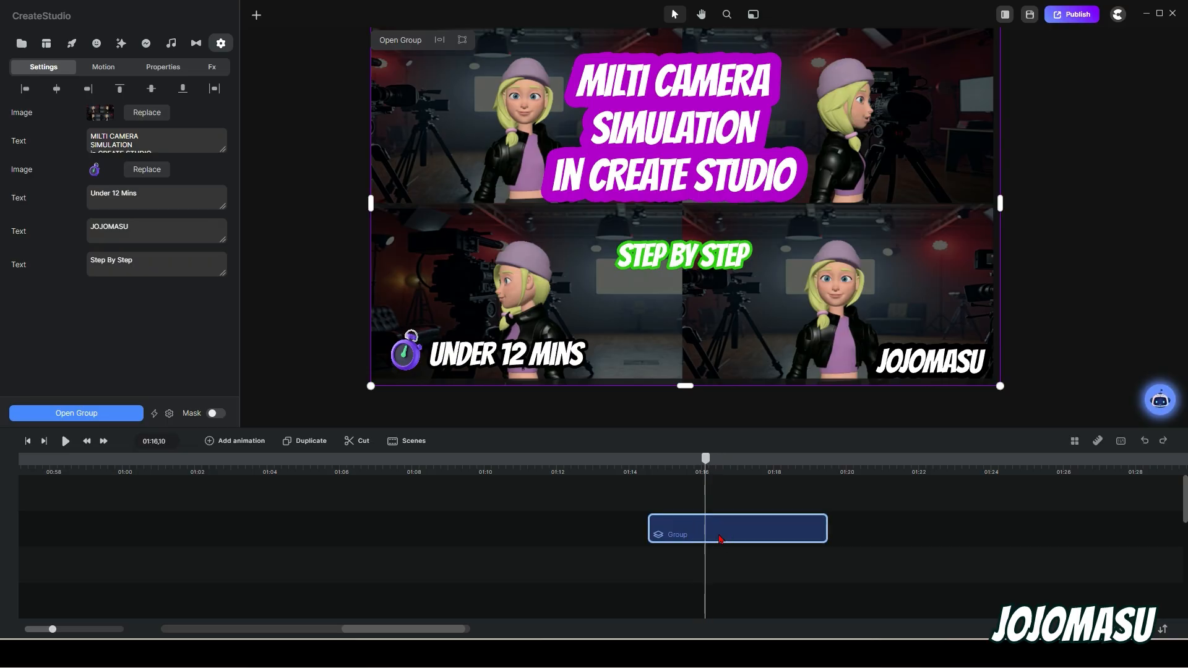
right_click(737, 539)
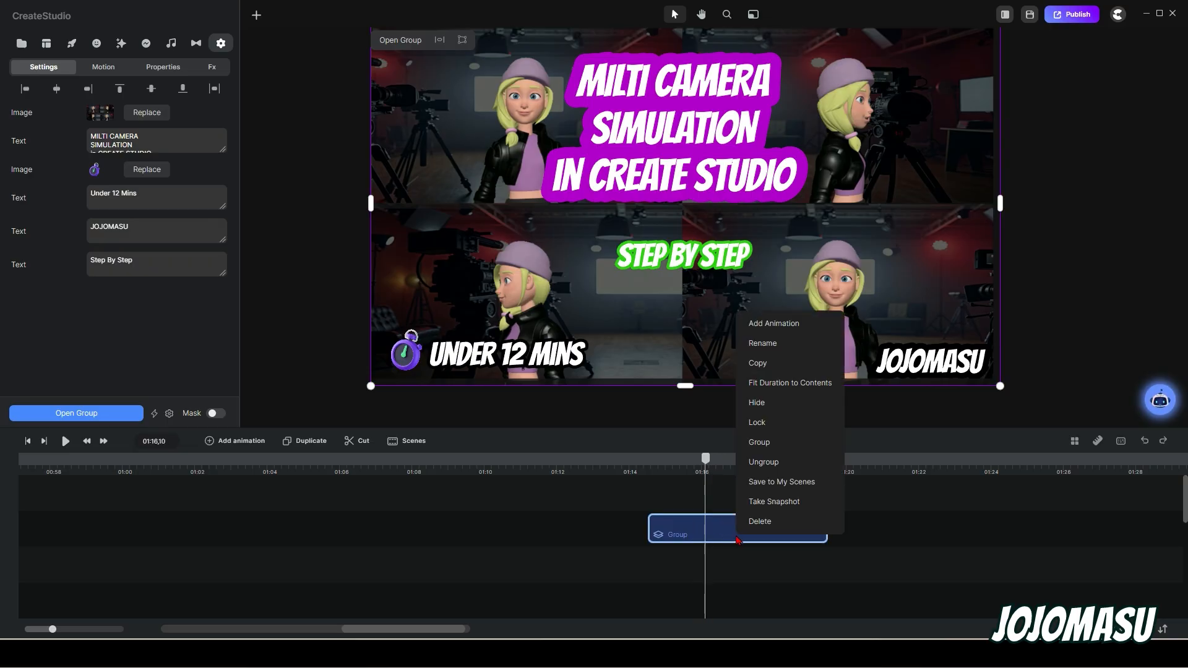
left_click(786, 500)
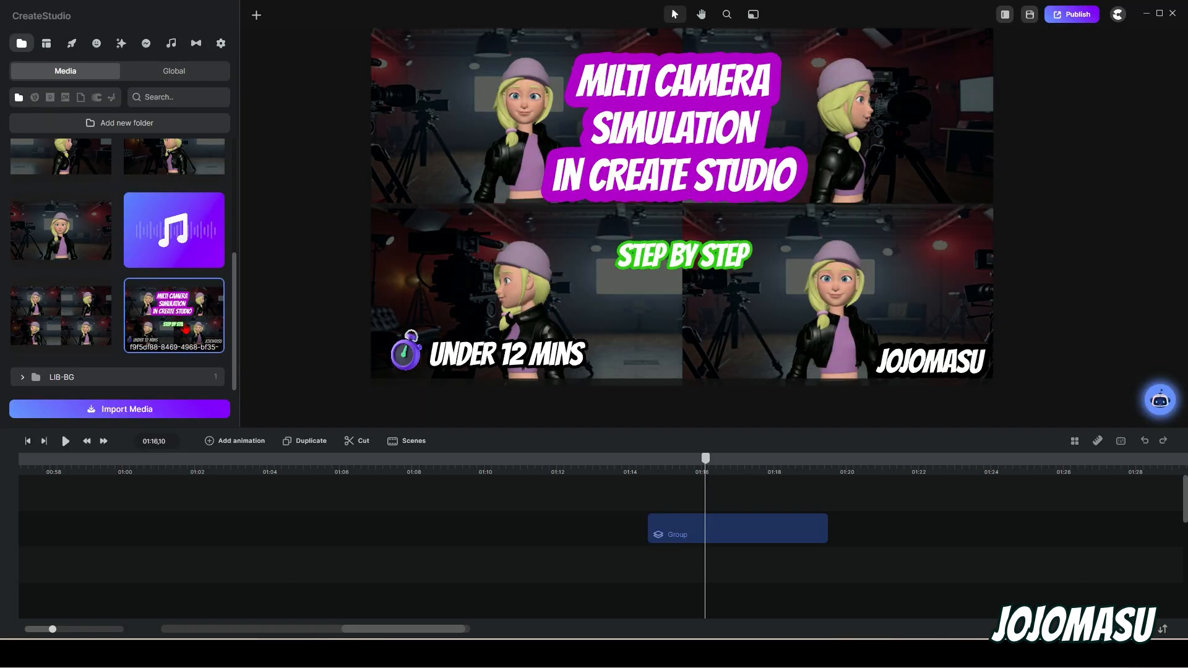
Step: Place the snapshot image on the timeline after the group, starting at about 01:23, and fit it to the canvas
left_click_drag(188, 329, 976, 535)
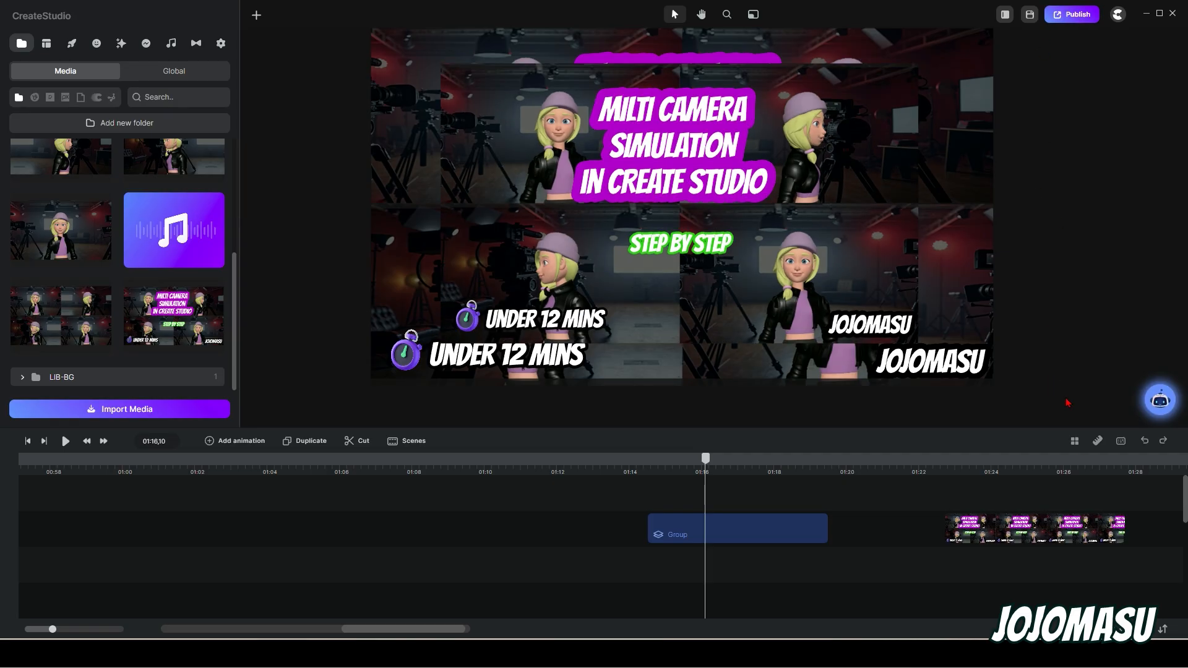
left_click(1041, 474)
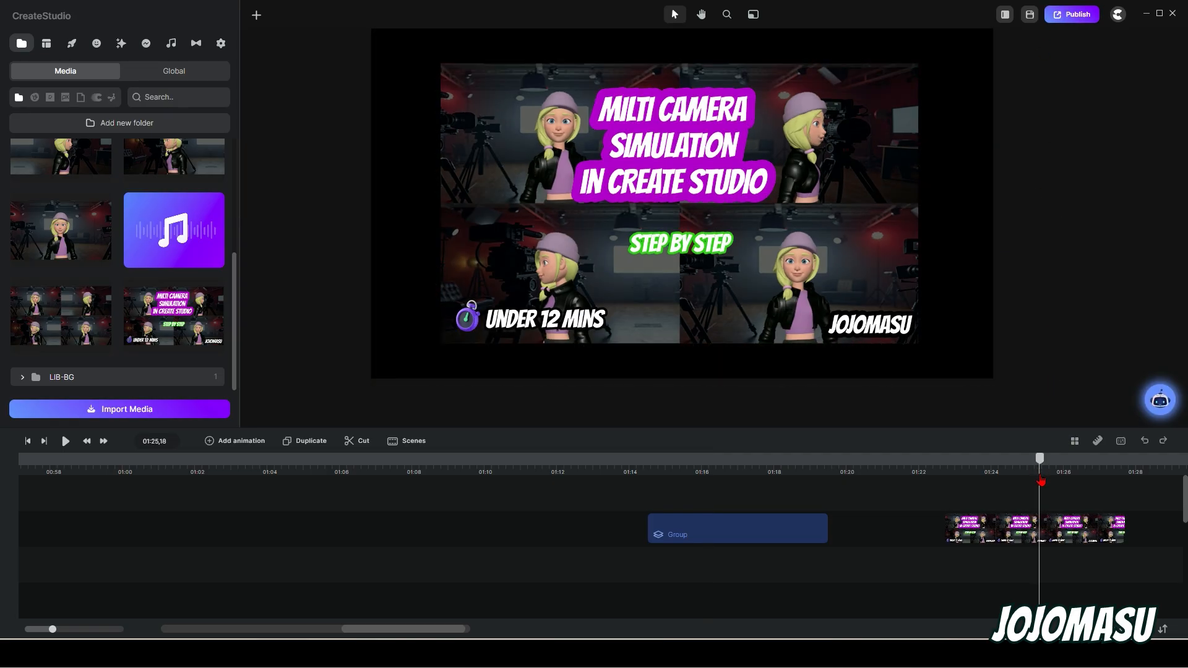
left_click(774, 224)
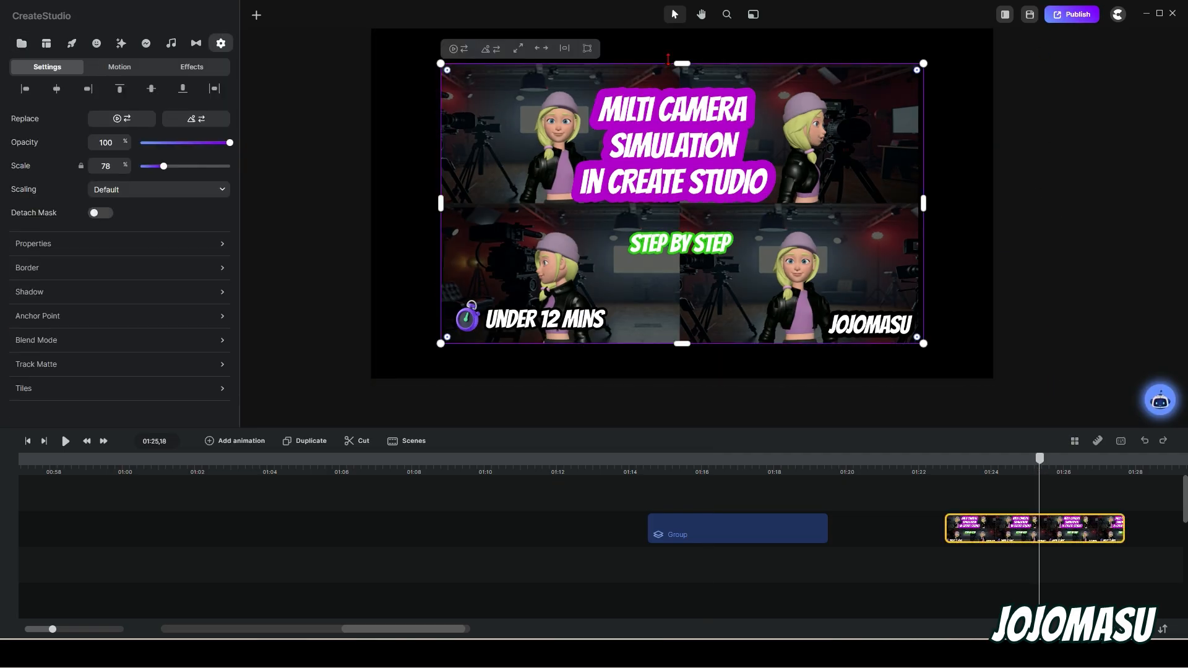
left_click(517, 53)
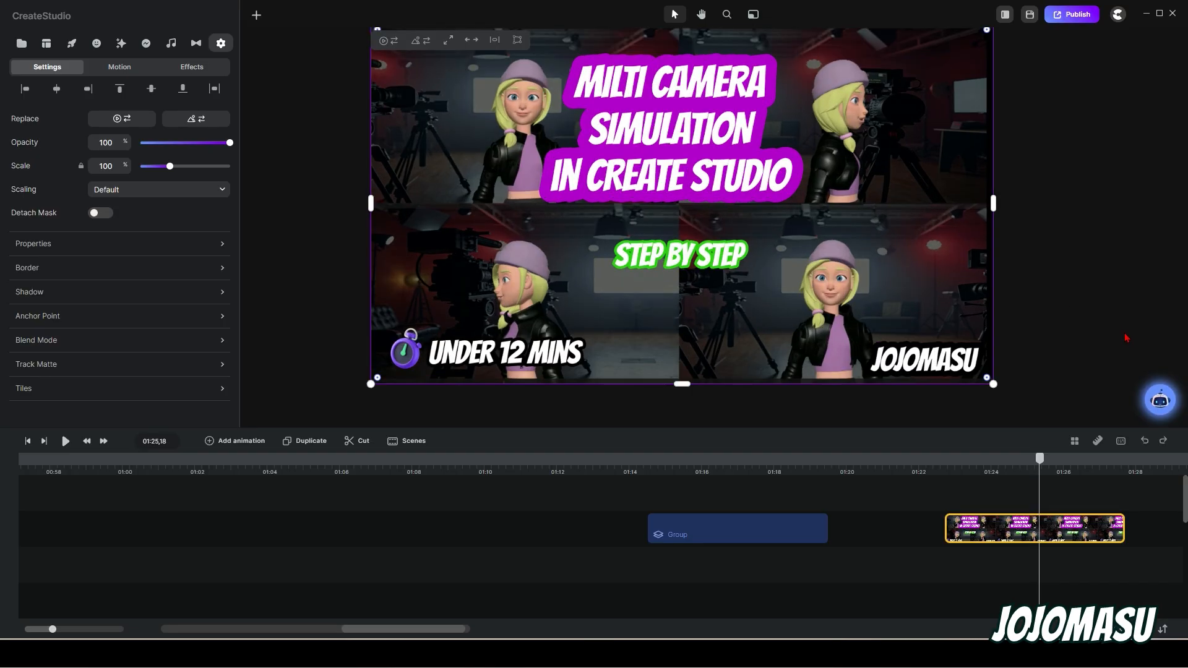
Step: Enlarge the snapshot image slightly from its lower-right corner so that it extends just past the canvas edge
left_click(1063, 328)
left_click(843, 281)
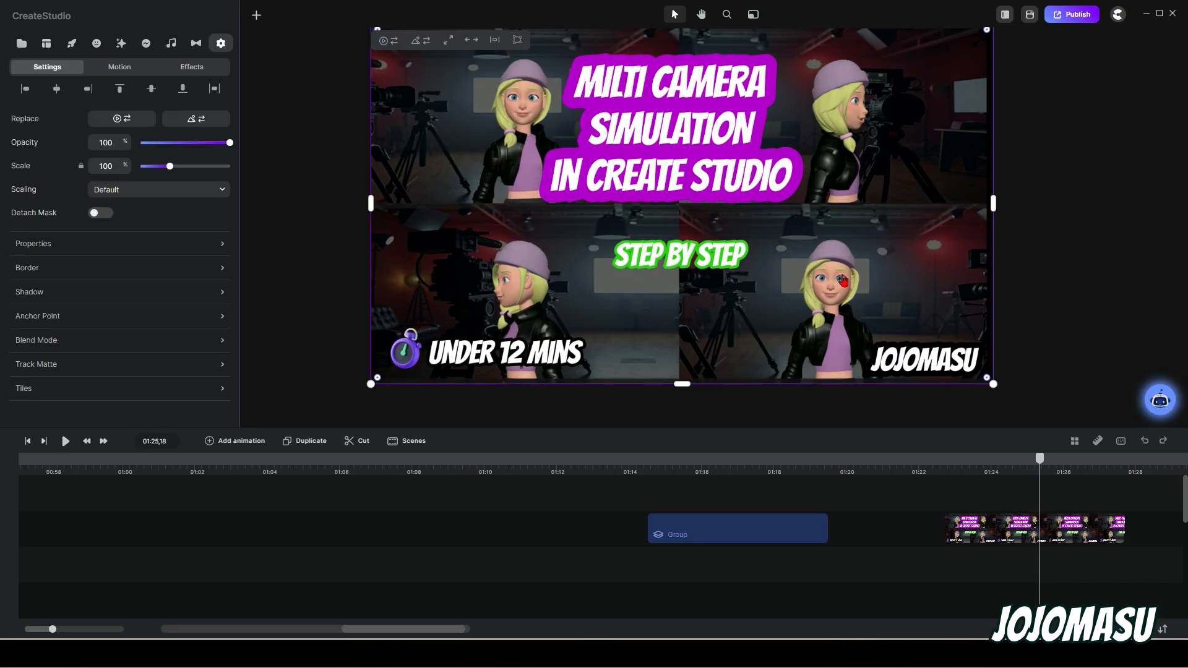
left_click_drag(993, 379, 999, 388)
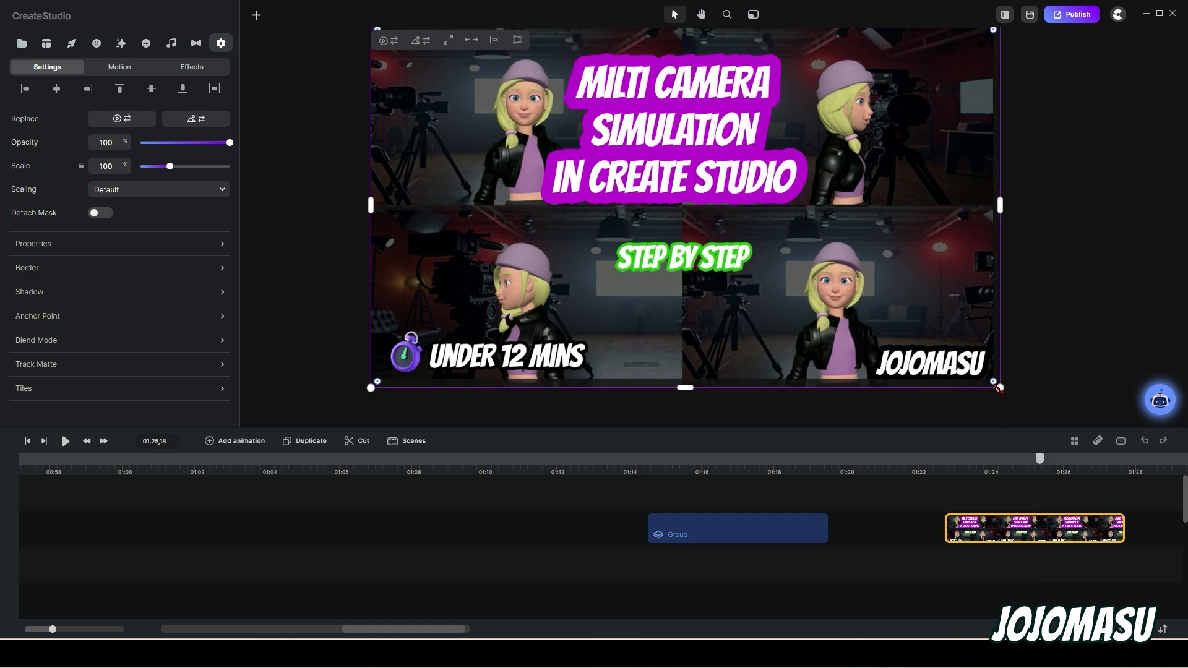
left_click(846, 308)
left_click(1073, 196)
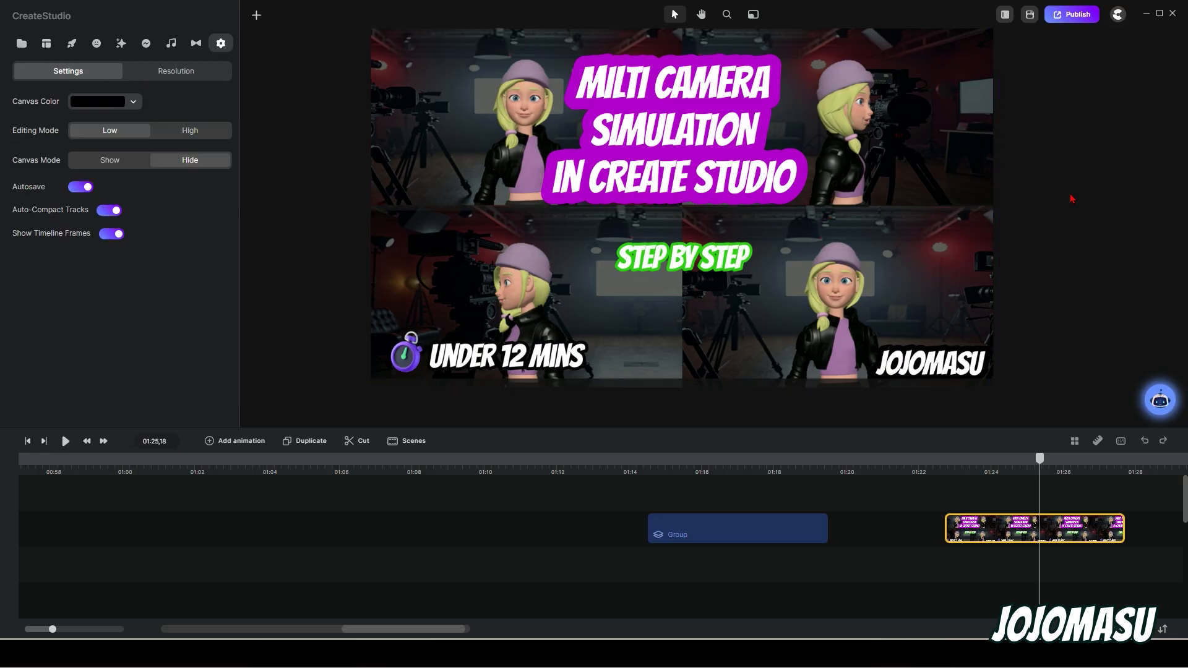
Step: Export the current frame as a JPG image named "MultiCameraTutorial" in the #Tutorials folder
left_click(1067, 19)
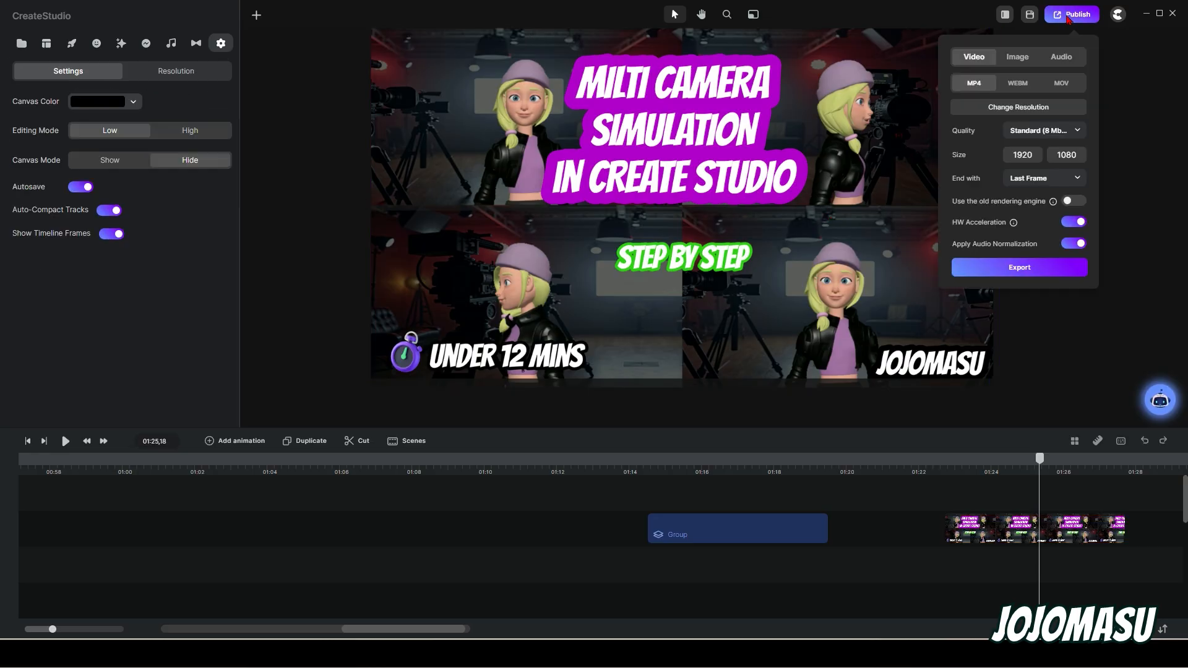
left_click(1024, 57)
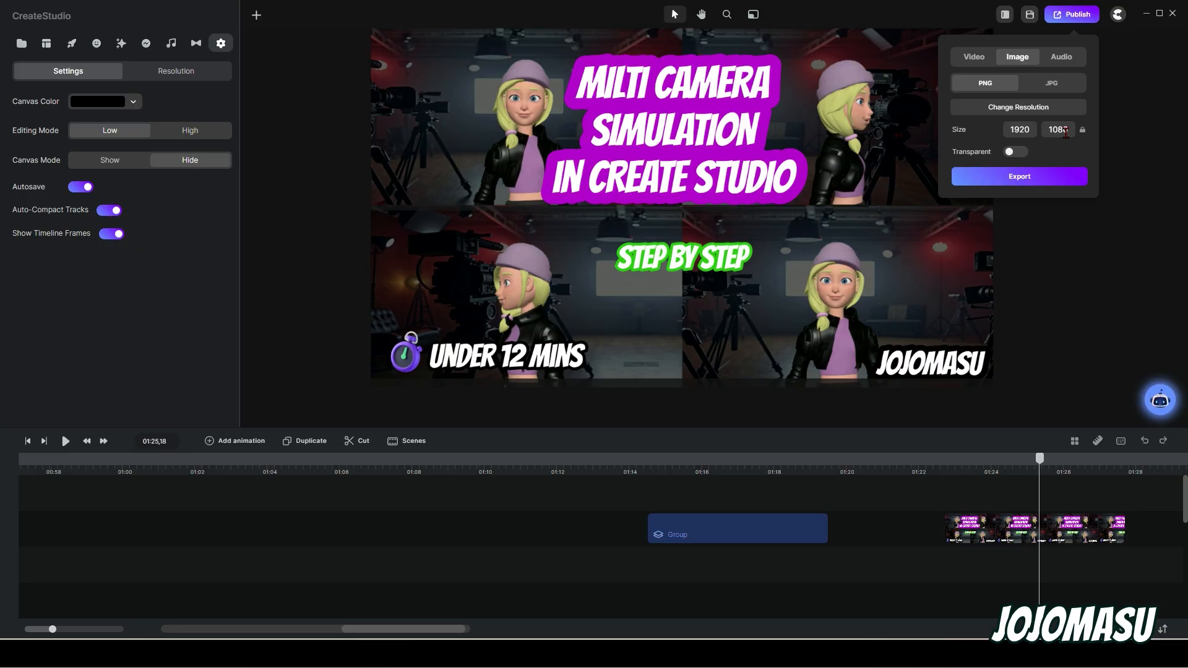
left_click(1053, 87)
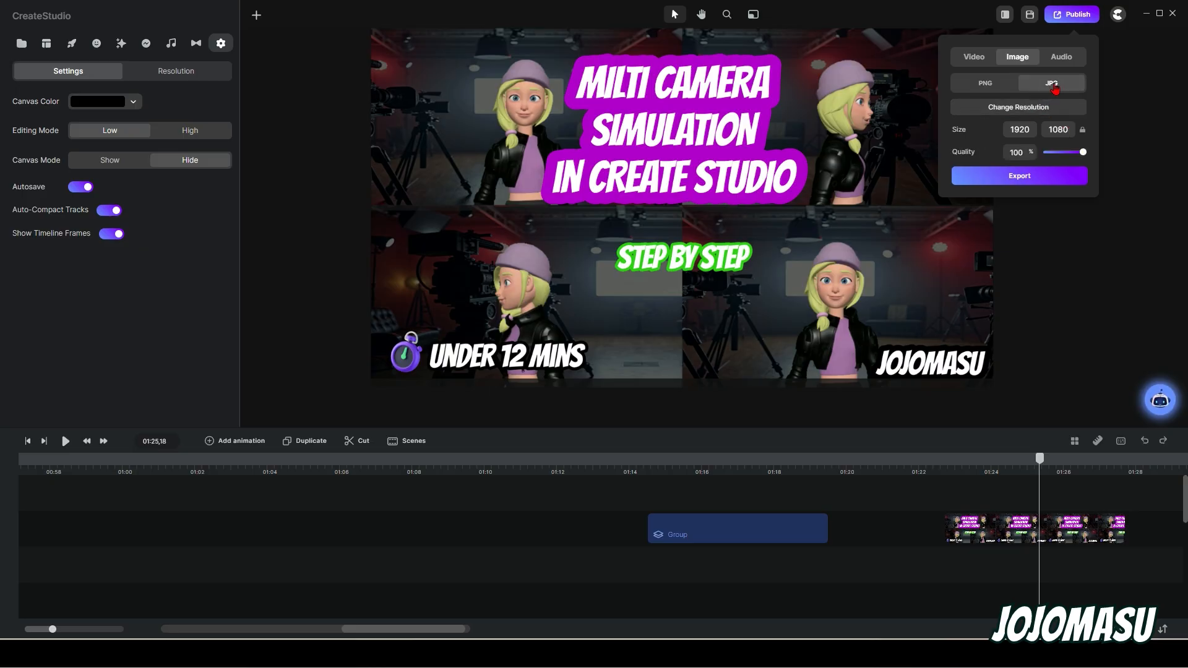
left_click(1029, 177)
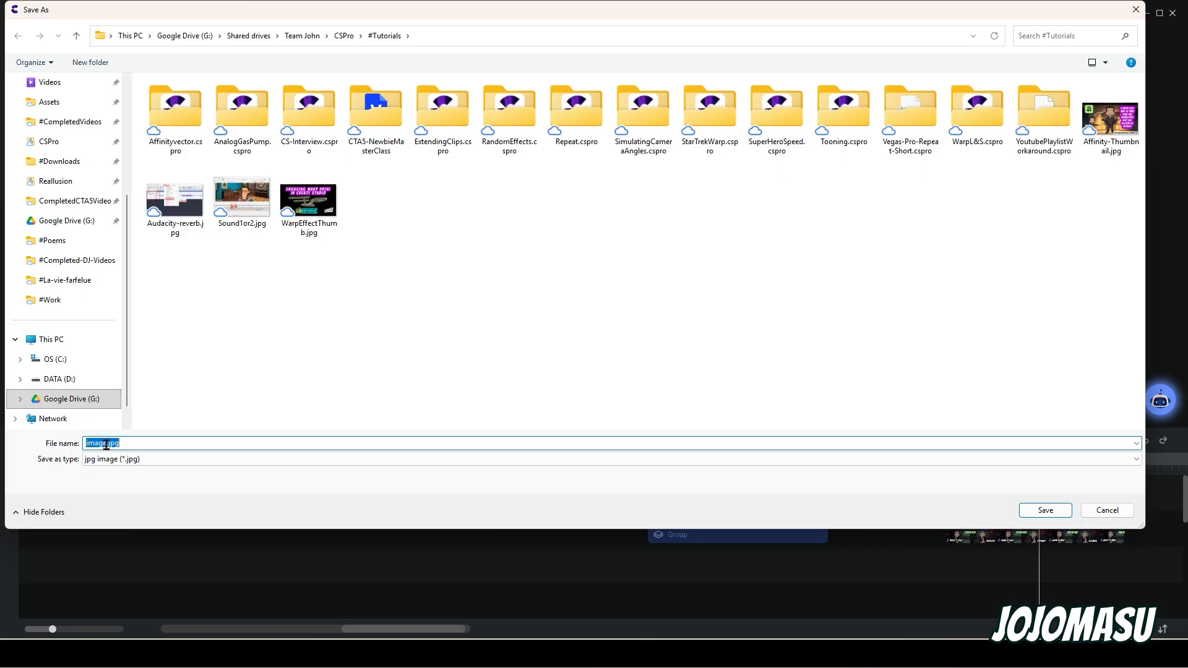
left_click_drag(106, 443, 51, 442)
type("MultiCameraTutorial")
left_click(1053, 510)
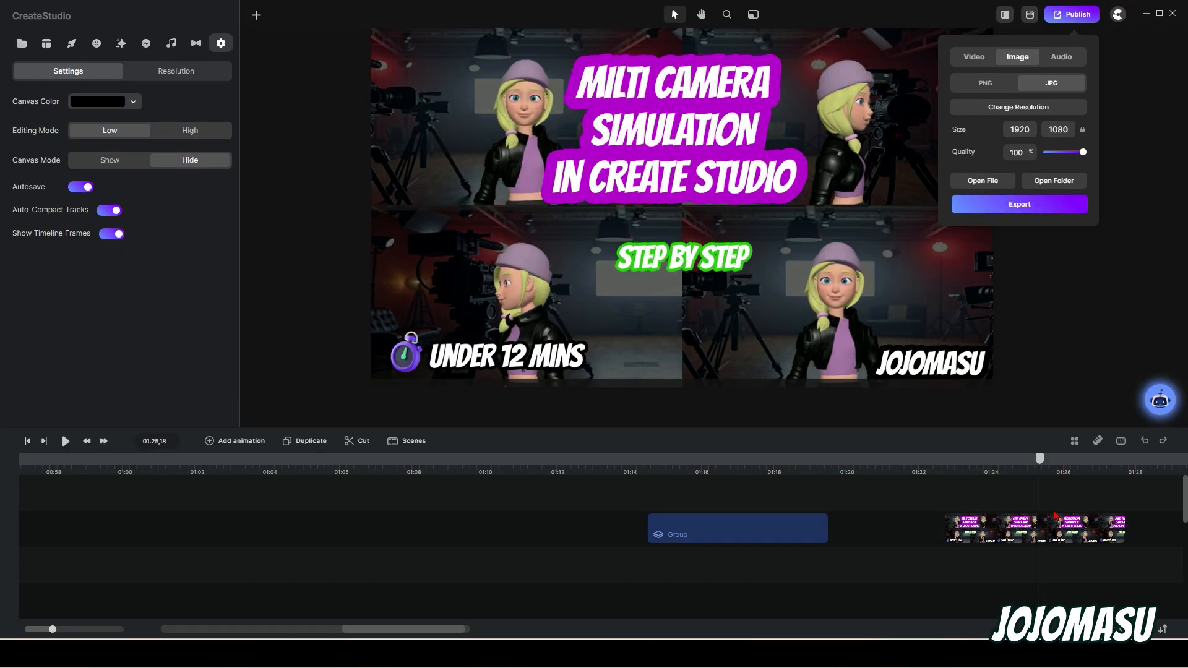
Step: Switch to File Explorer and open the #Tutorials folder inside the CSPro folder
left_click(1146, 14)
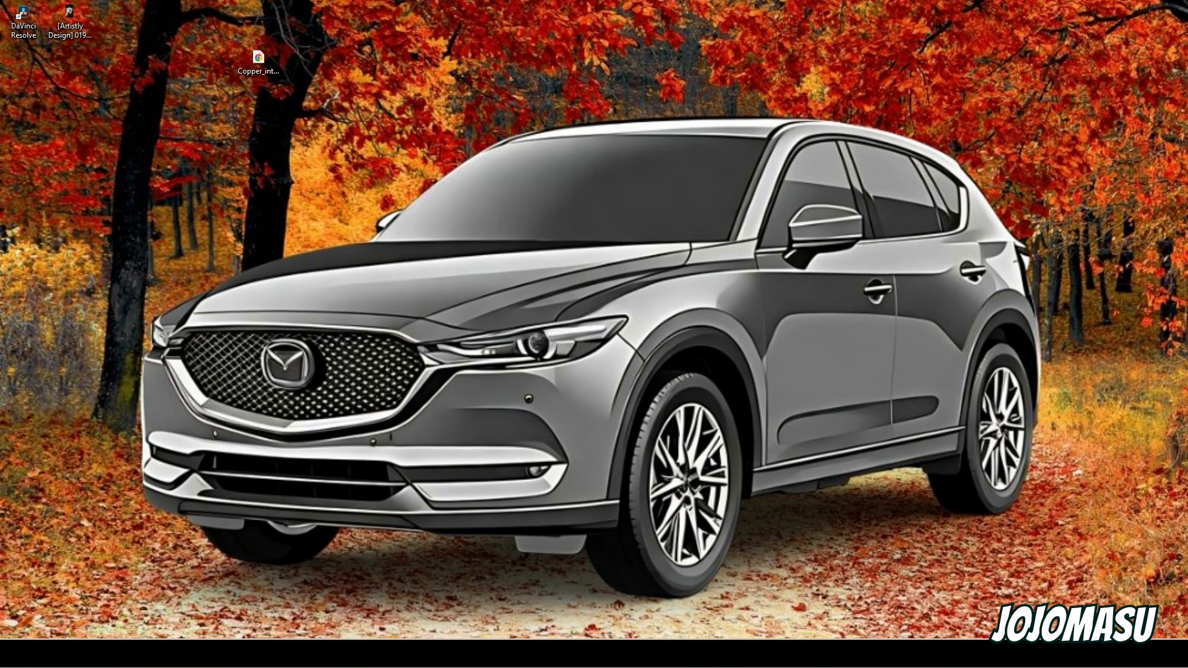
left_click_drag(0, 62, 659, 58)
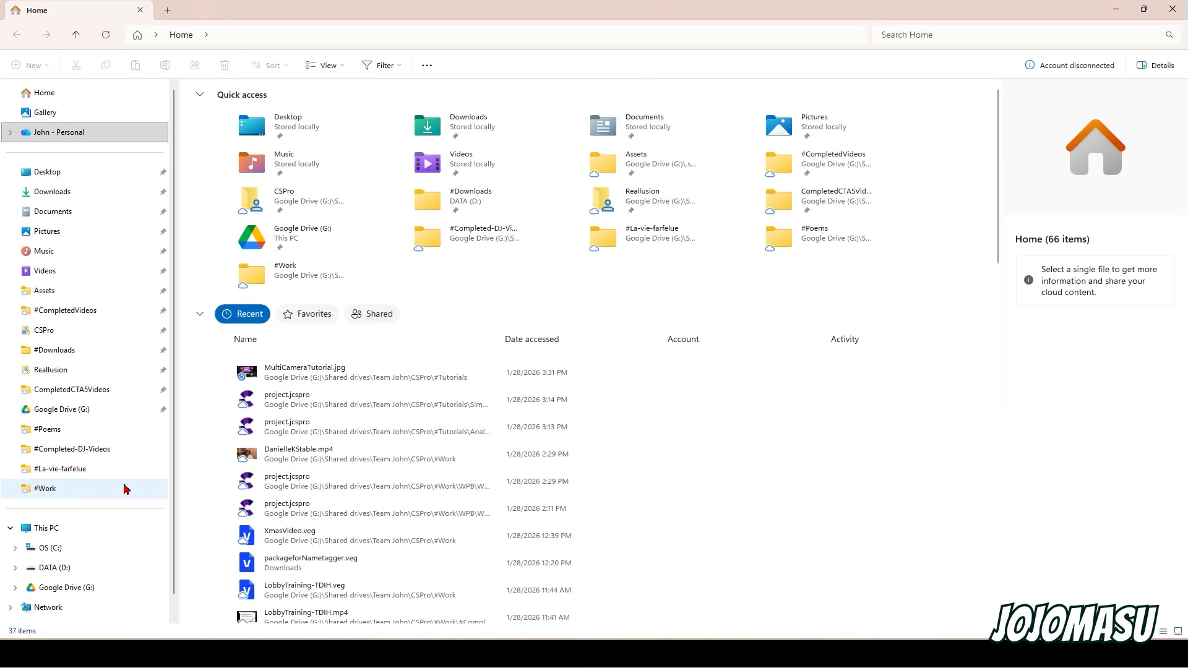
left_click(46, 330)
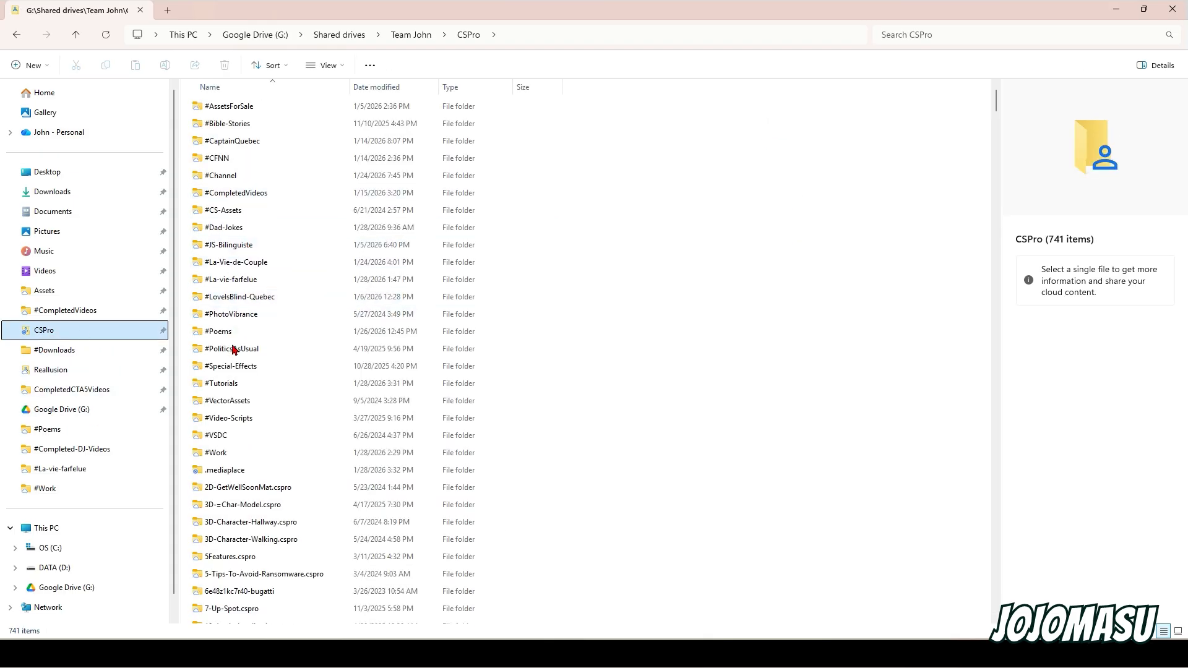
double_click(232, 386)
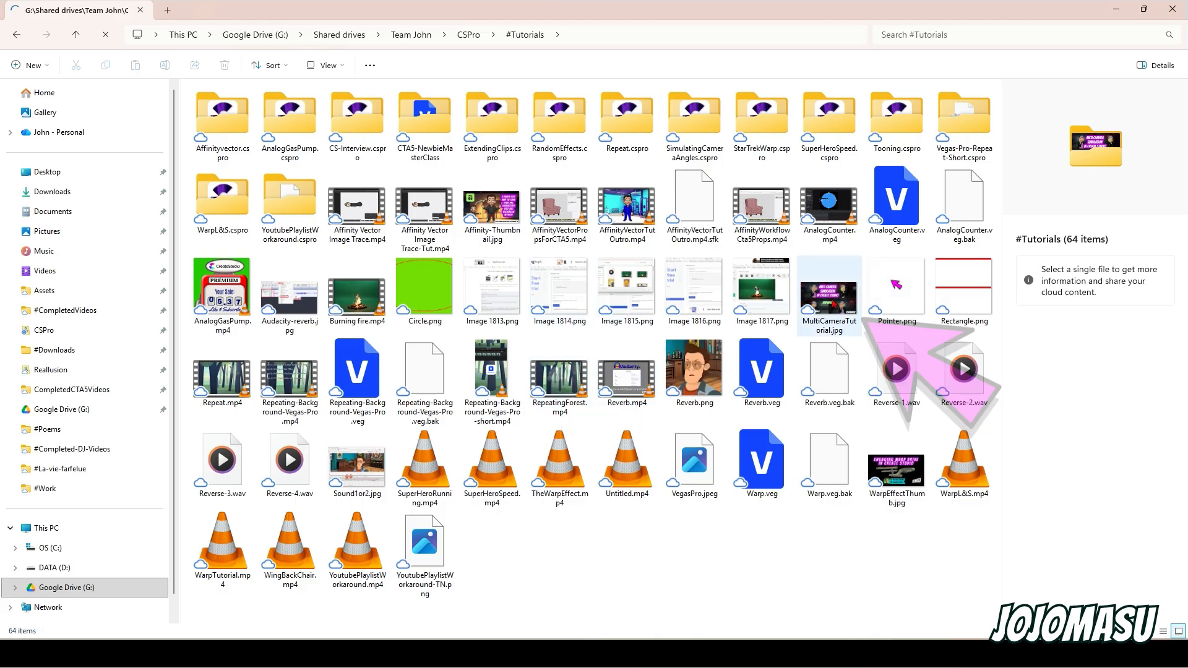
Step: Open MultiCameraTutorial.jpg to check the exported thumbnail, close the viewer and return to CreateStudio
left_click(832, 305)
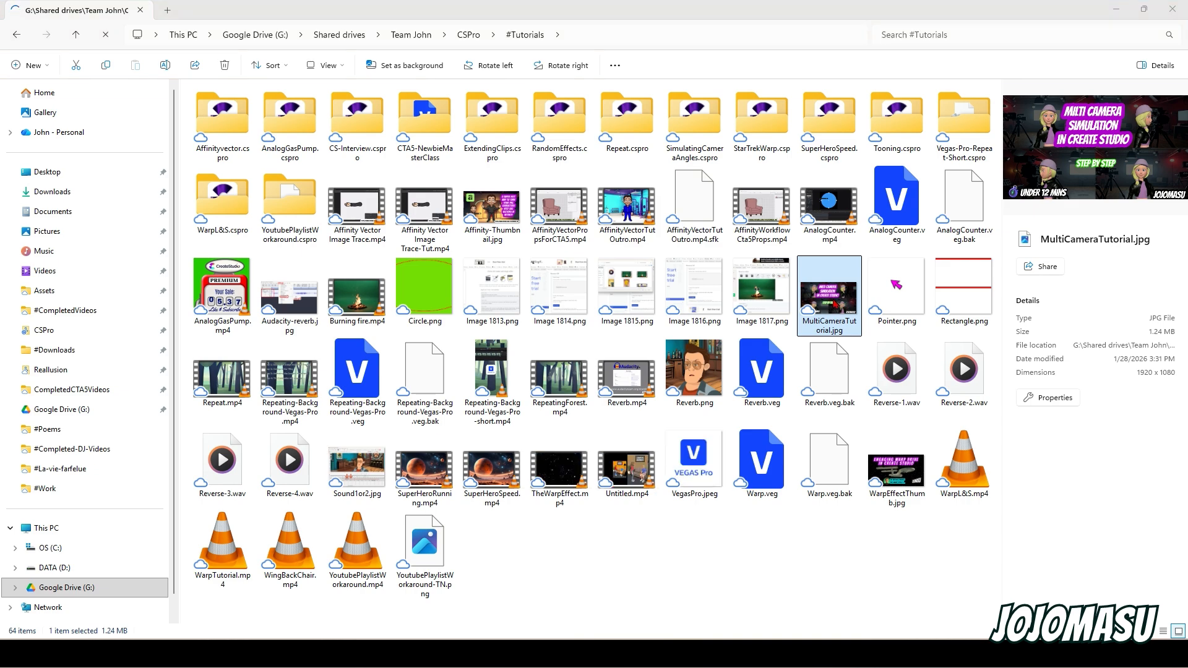
left_click_drag(0, 210, 716, 113)
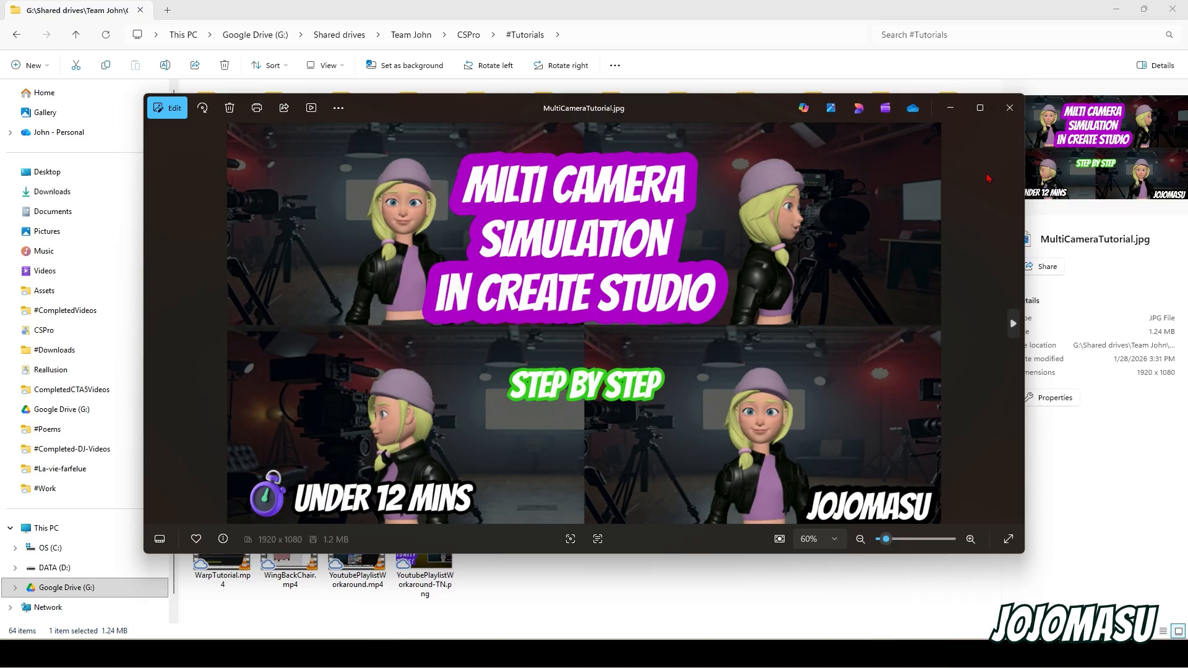
left_click(1010, 109)
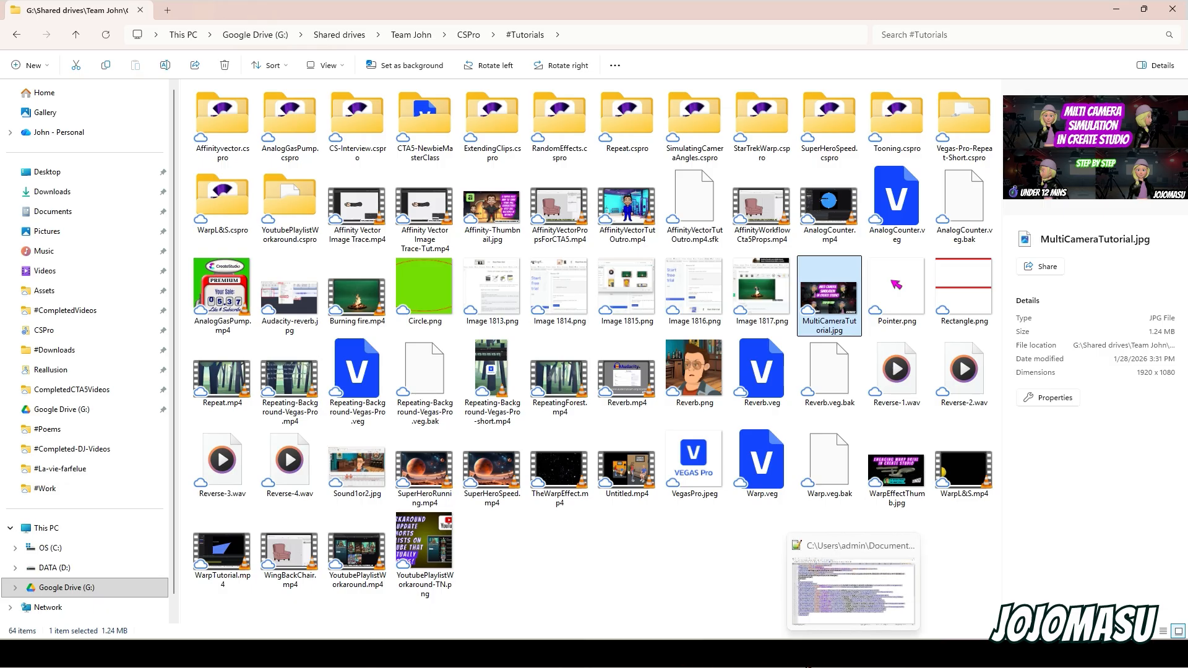
left_click(582, 654)
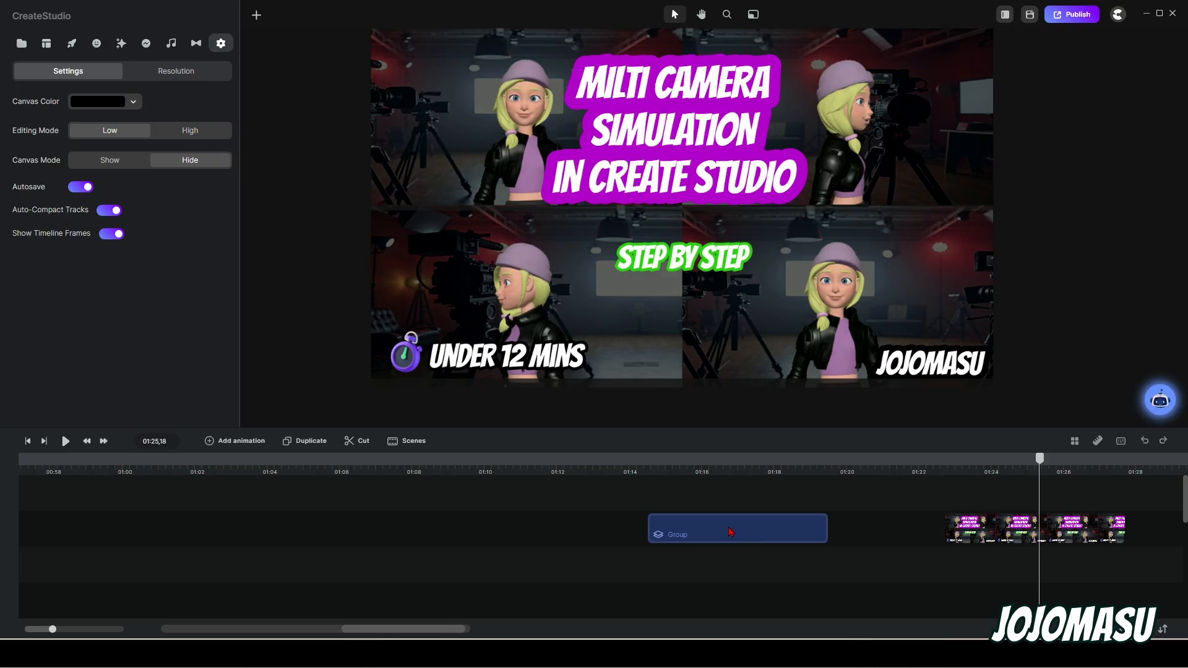
Step: Move the thumbnail group earlier on the timeline to about 00:57 and delete the snapshot image clip
left_click_drag(730, 533, 106, 538)
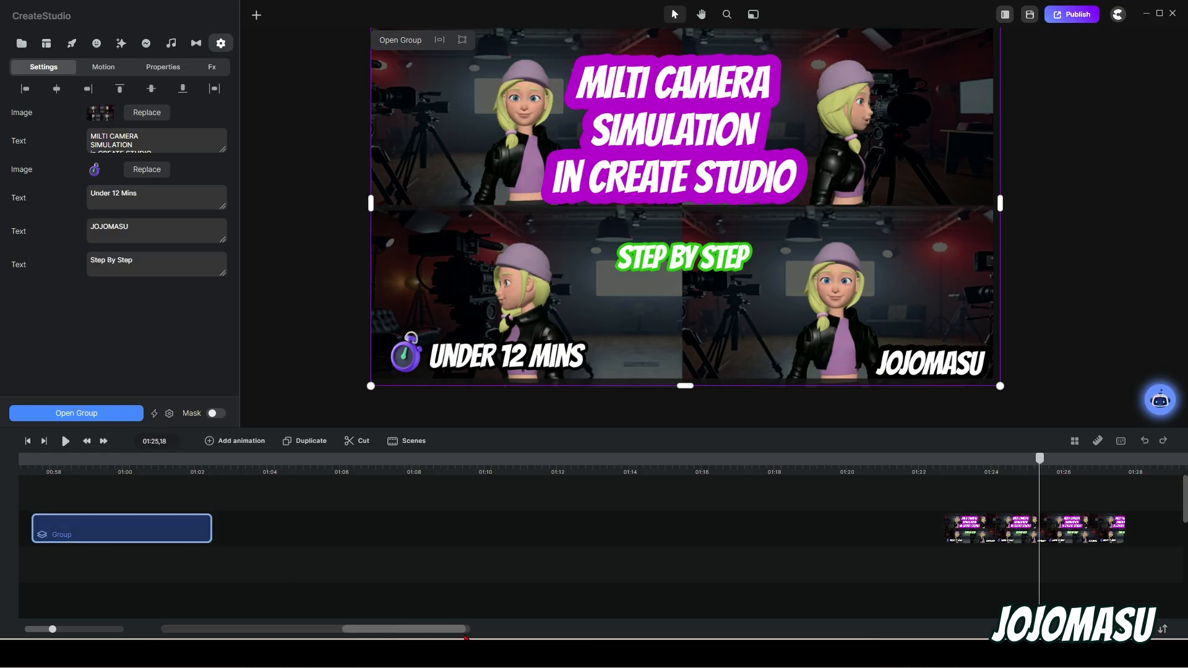
left_click(972, 542)
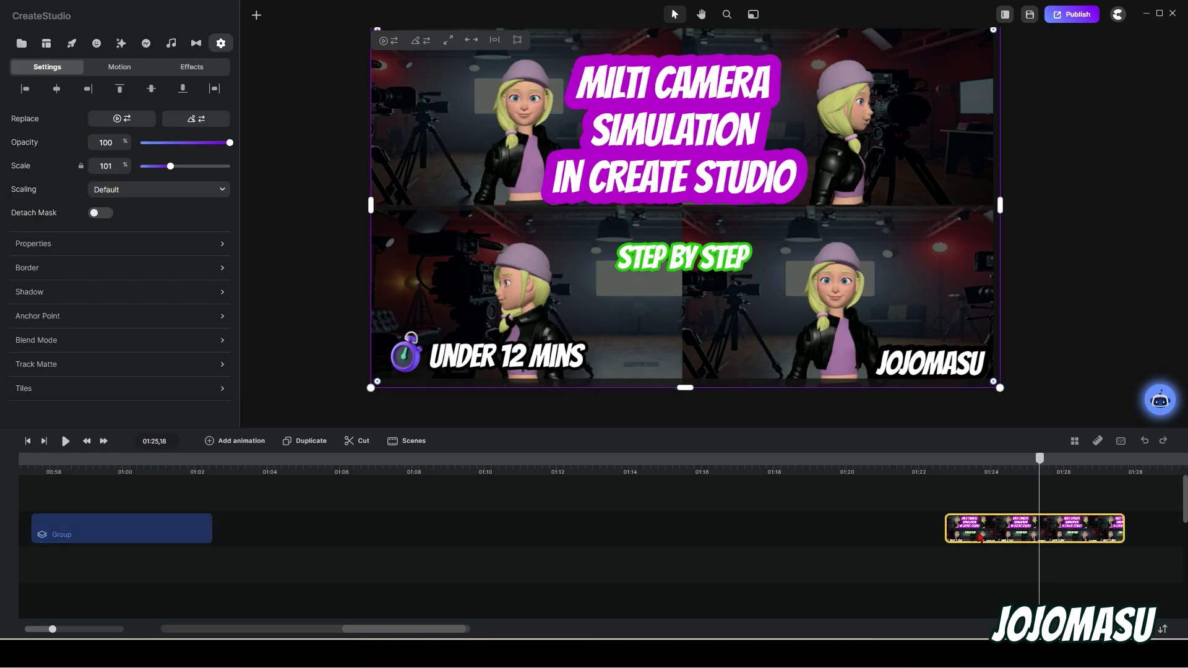
key("Delete")
Step: Move the thumbnail group to the very start of the timeline, on the track below the audio clip
left_click_drag(207, 538, 53, 537)
left_click_drag(393, 629, 337, 629)
left_click_drag(584, 544, 75, 537)
left_click_drag(382, 631, 285, 631)
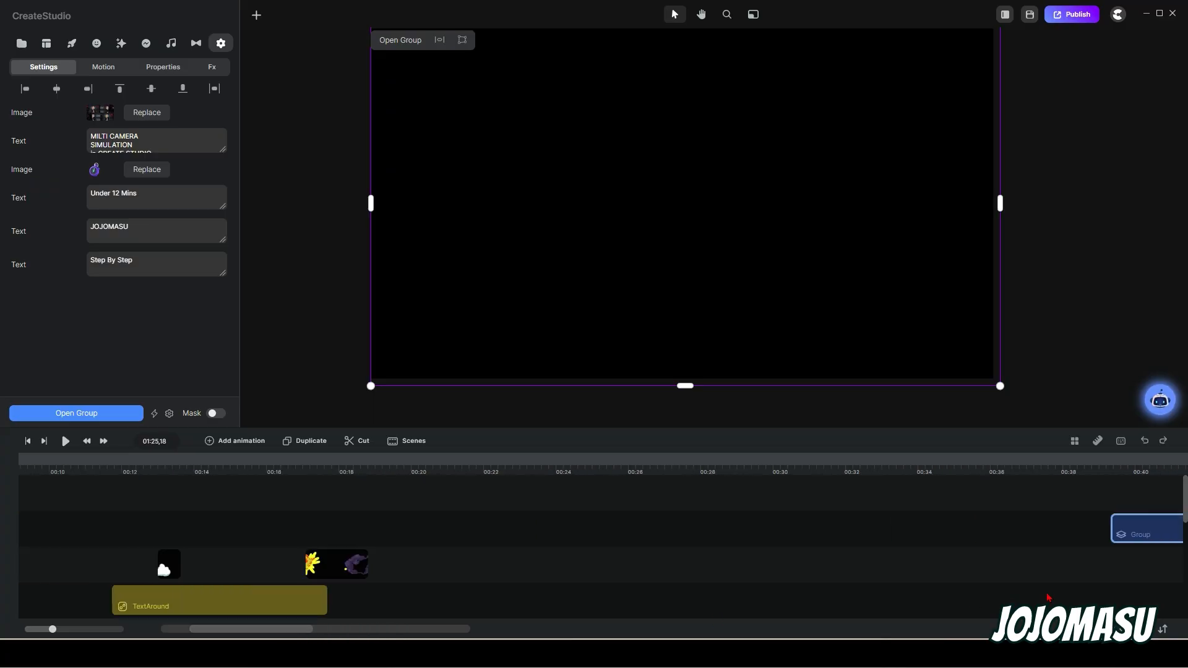
left_click_drag(1105, 531, 62, 603)
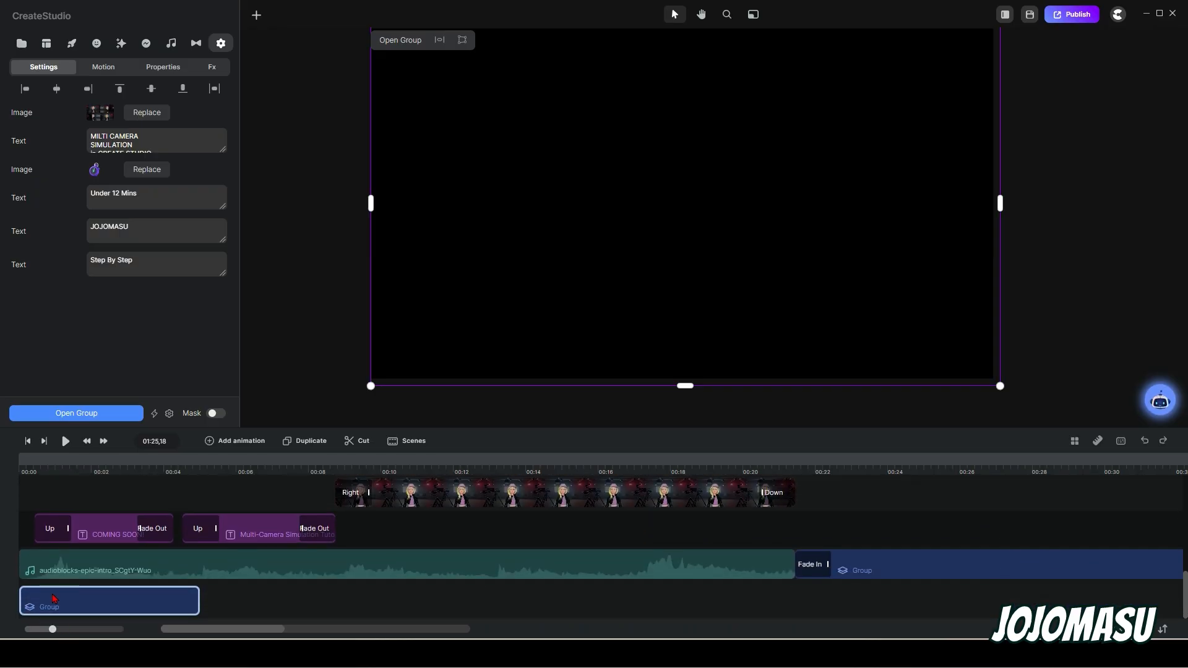
Step: Hide the thumbnail group at the start of the timeline and place the playhead at 00:04,07
right_click(118, 606)
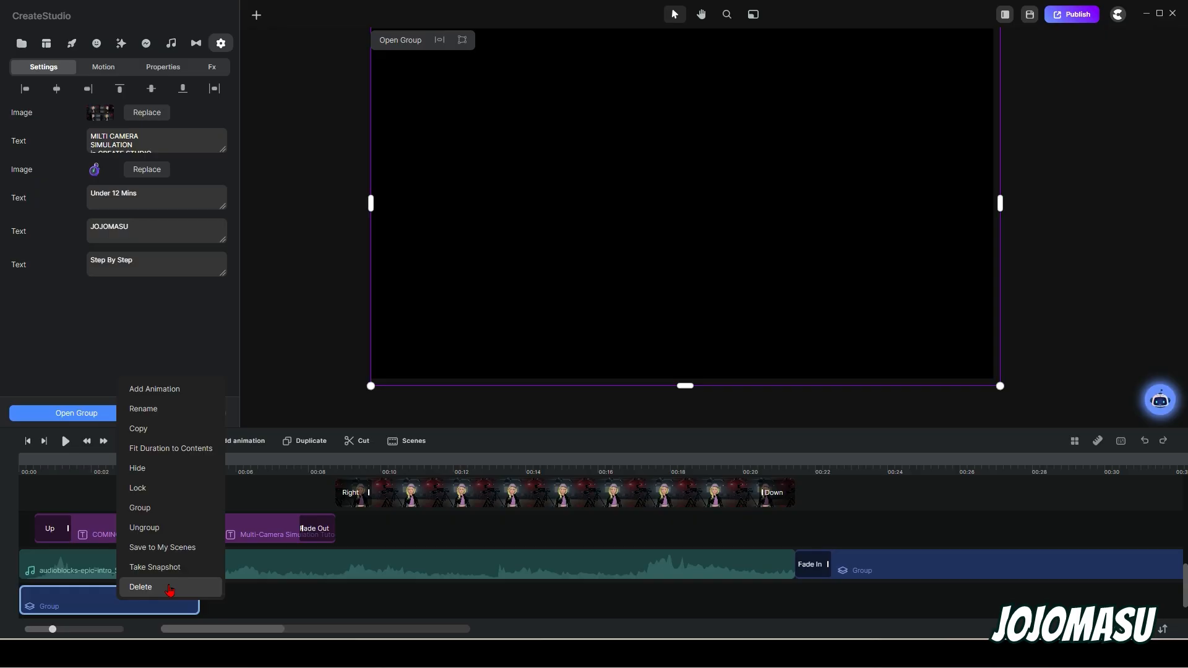
left_click(146, 471)
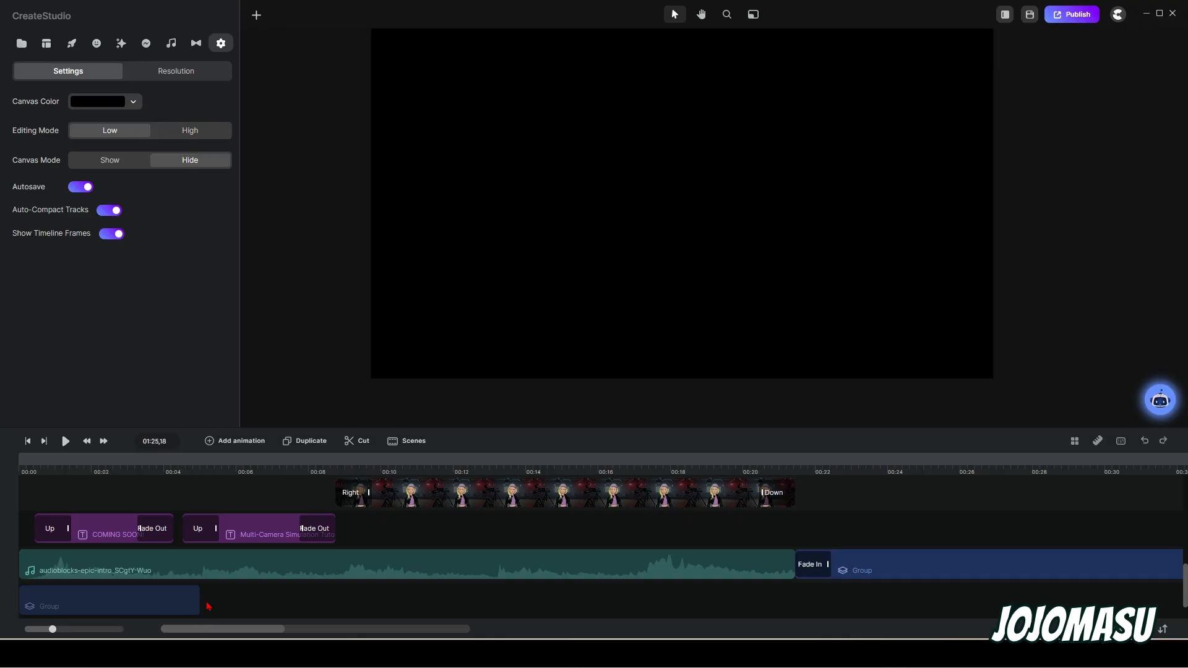
left_click(132, 473)
left_click_drag(133, 459, 172, 504)
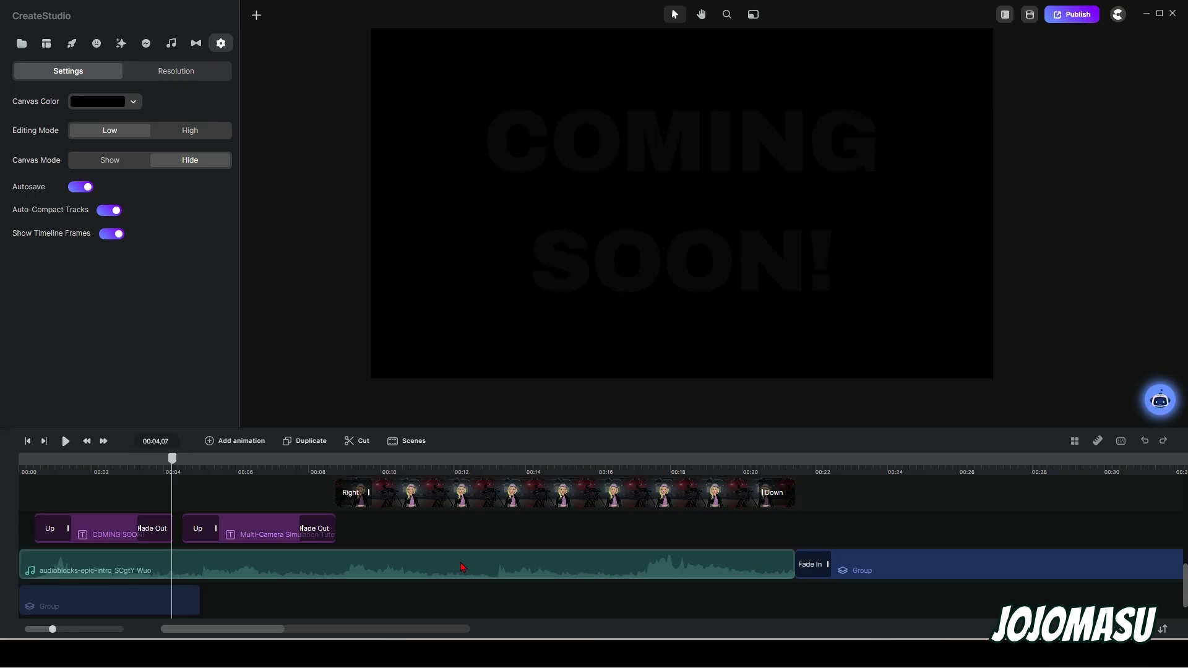
Step: Look over the camera clips on the timeline and the images in the project's media library, and save the project
scroll(701, 531, "up", 1)
scroll(700, 531, "up", 3)
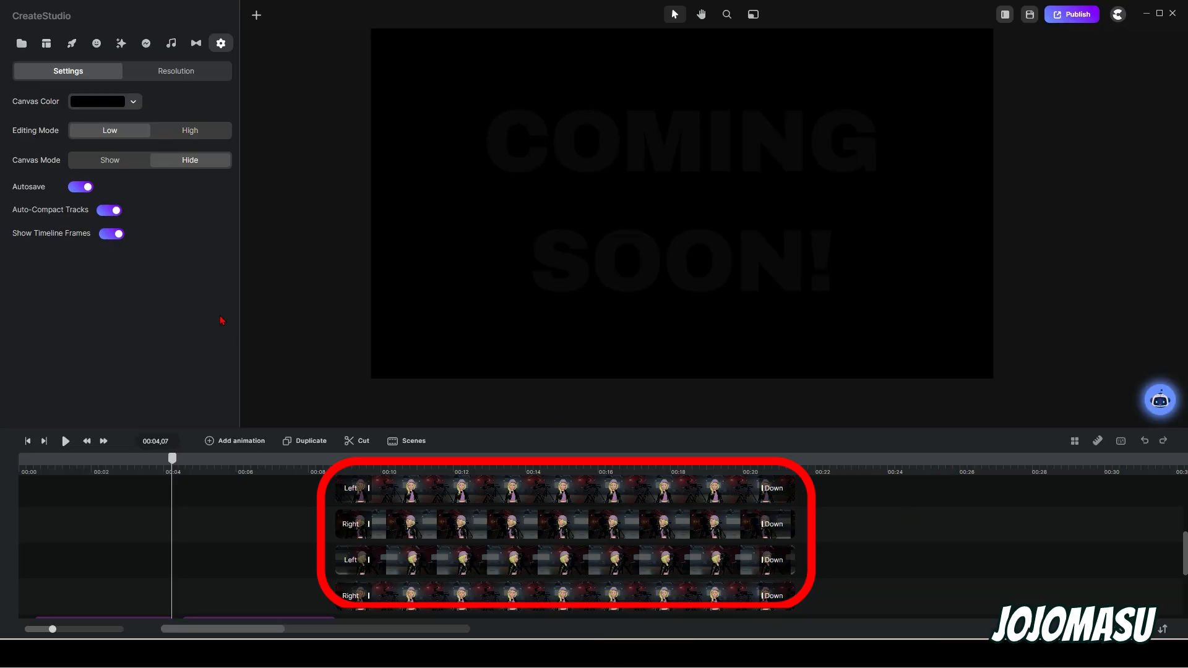
left_click(22, 43)
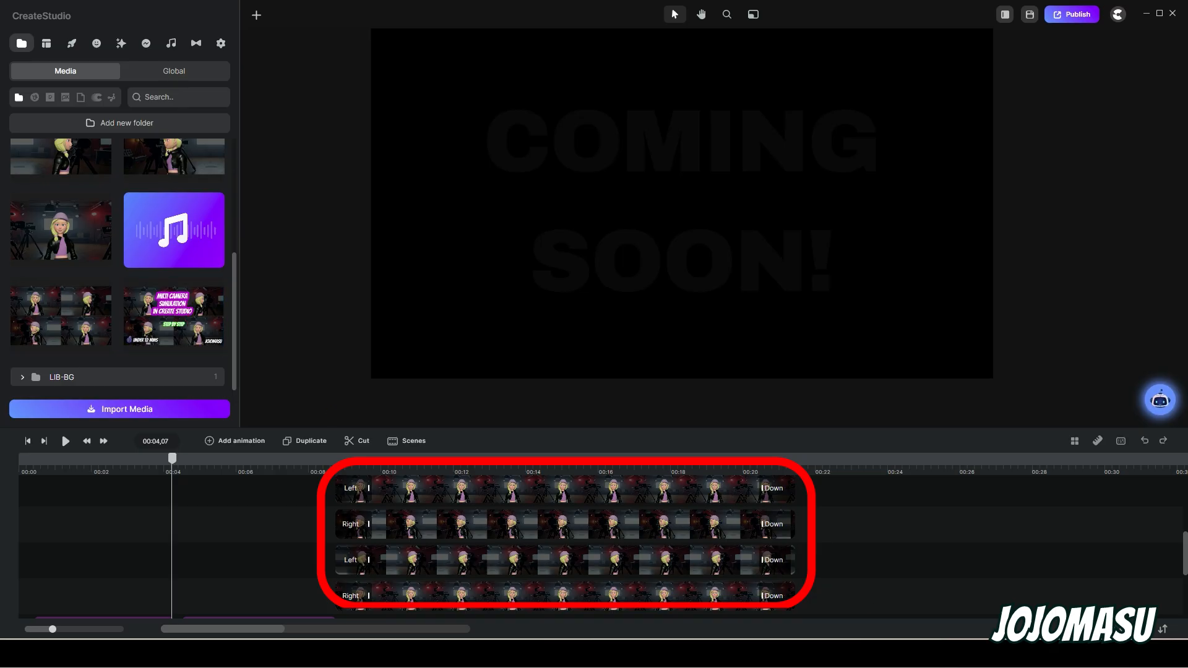
left_click(179, 317)
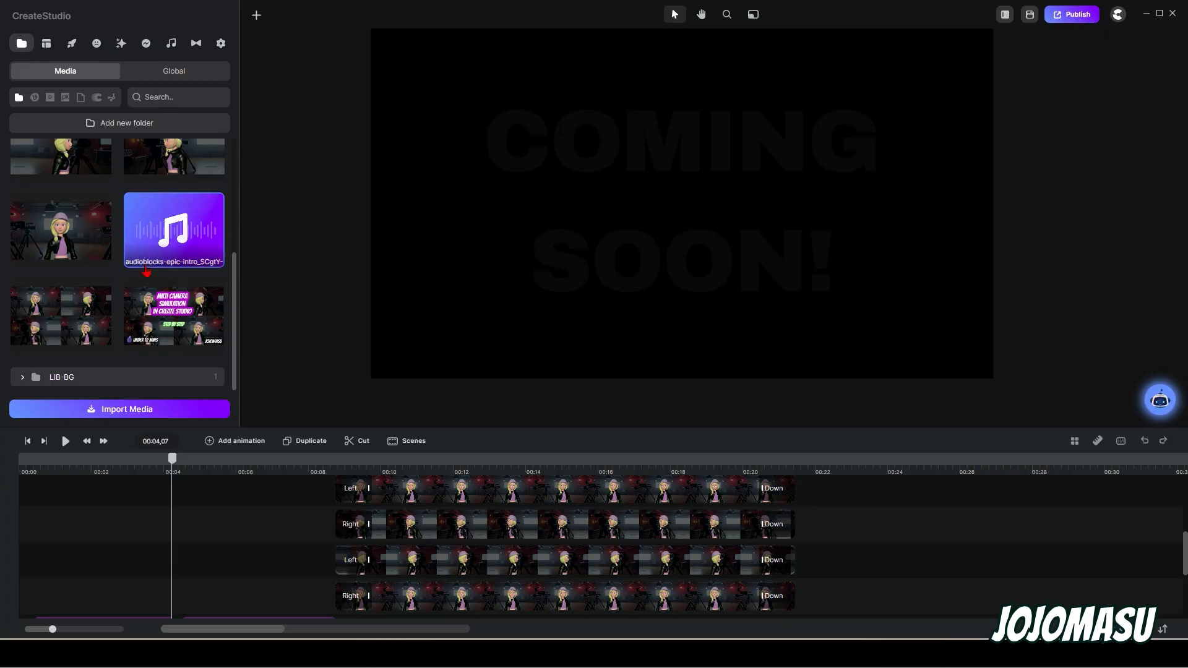
scroll(155, 297, "up", 4)
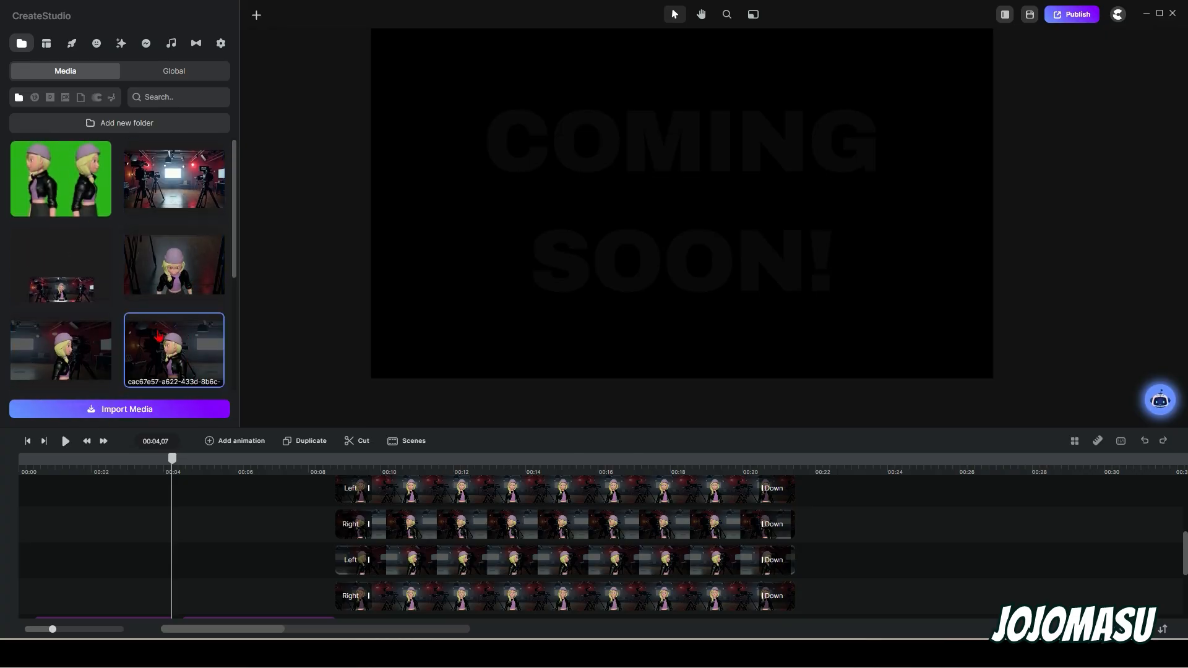
scroll(155, 321, "down", 3)
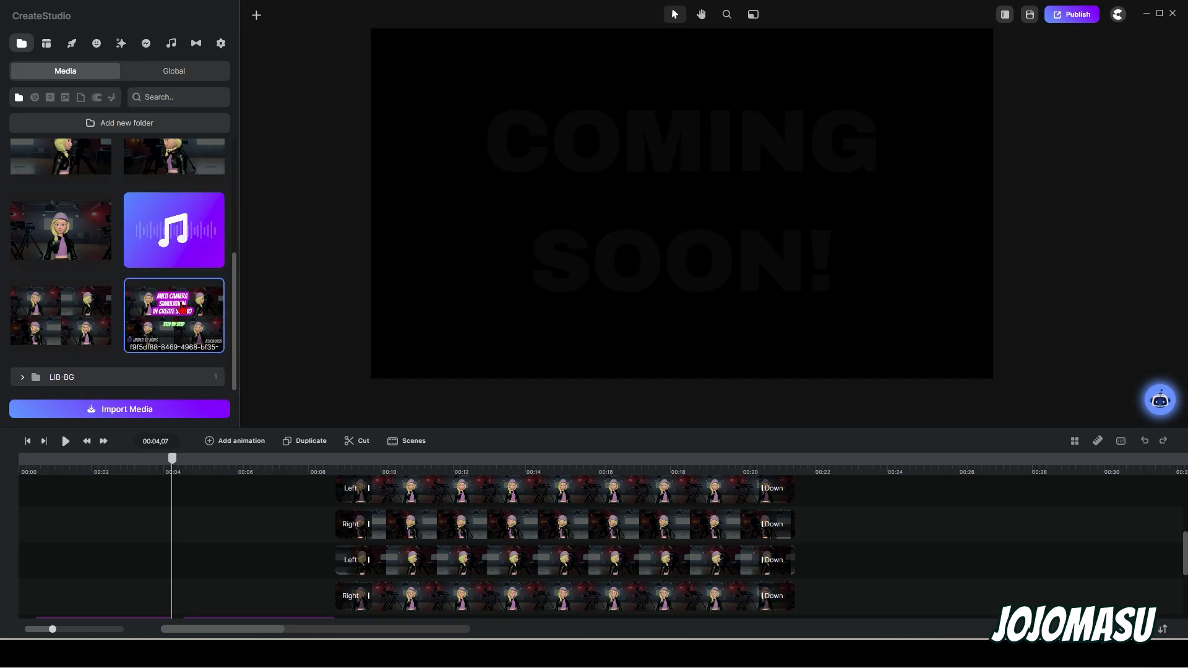
key("ctrl+s")
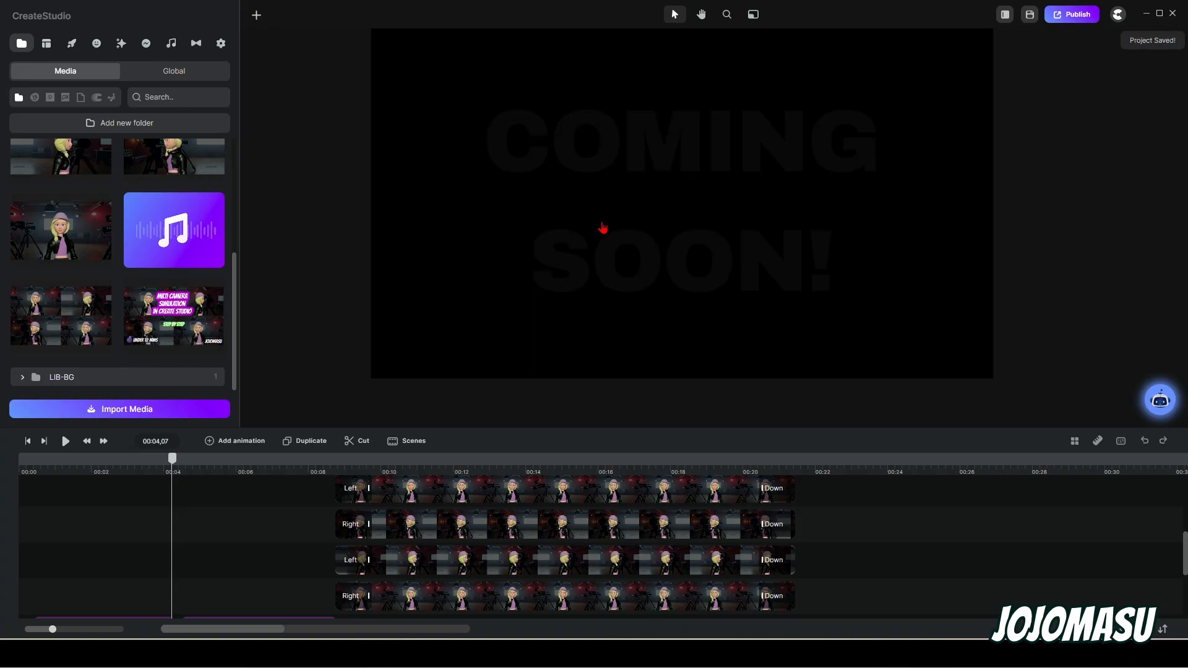